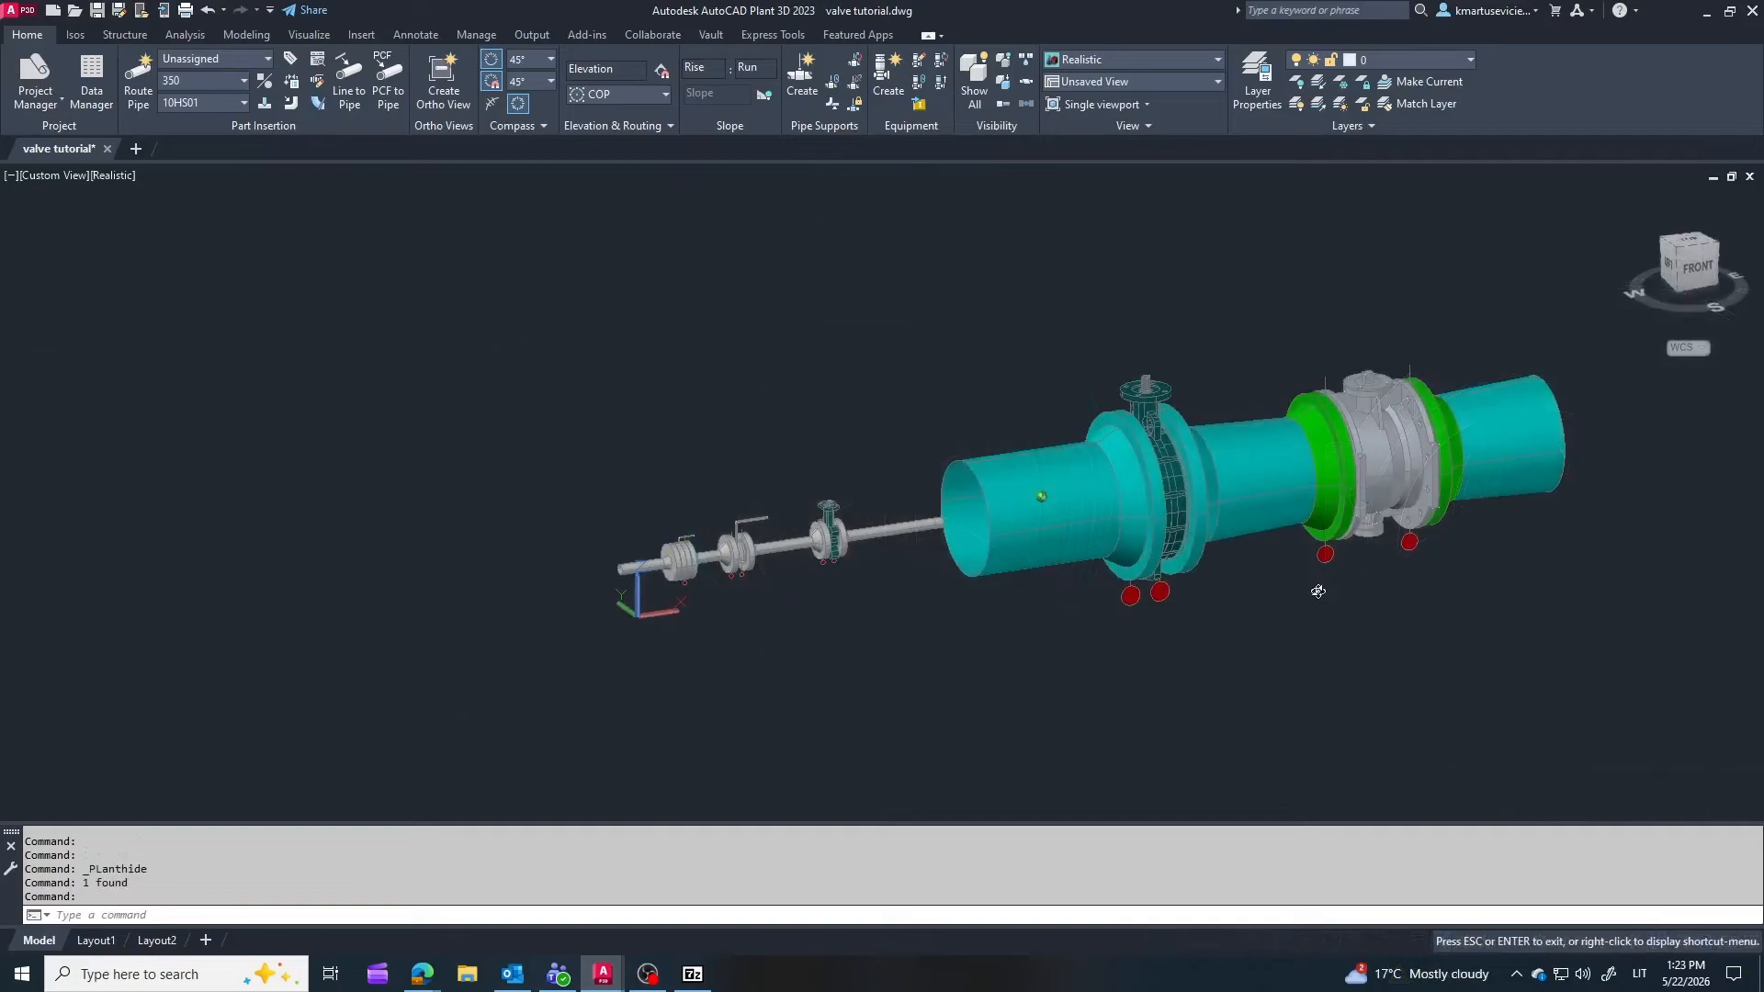
left_click_drag(1318, 591, 1247, 612)
scroll(1394, 382, "down", 2)
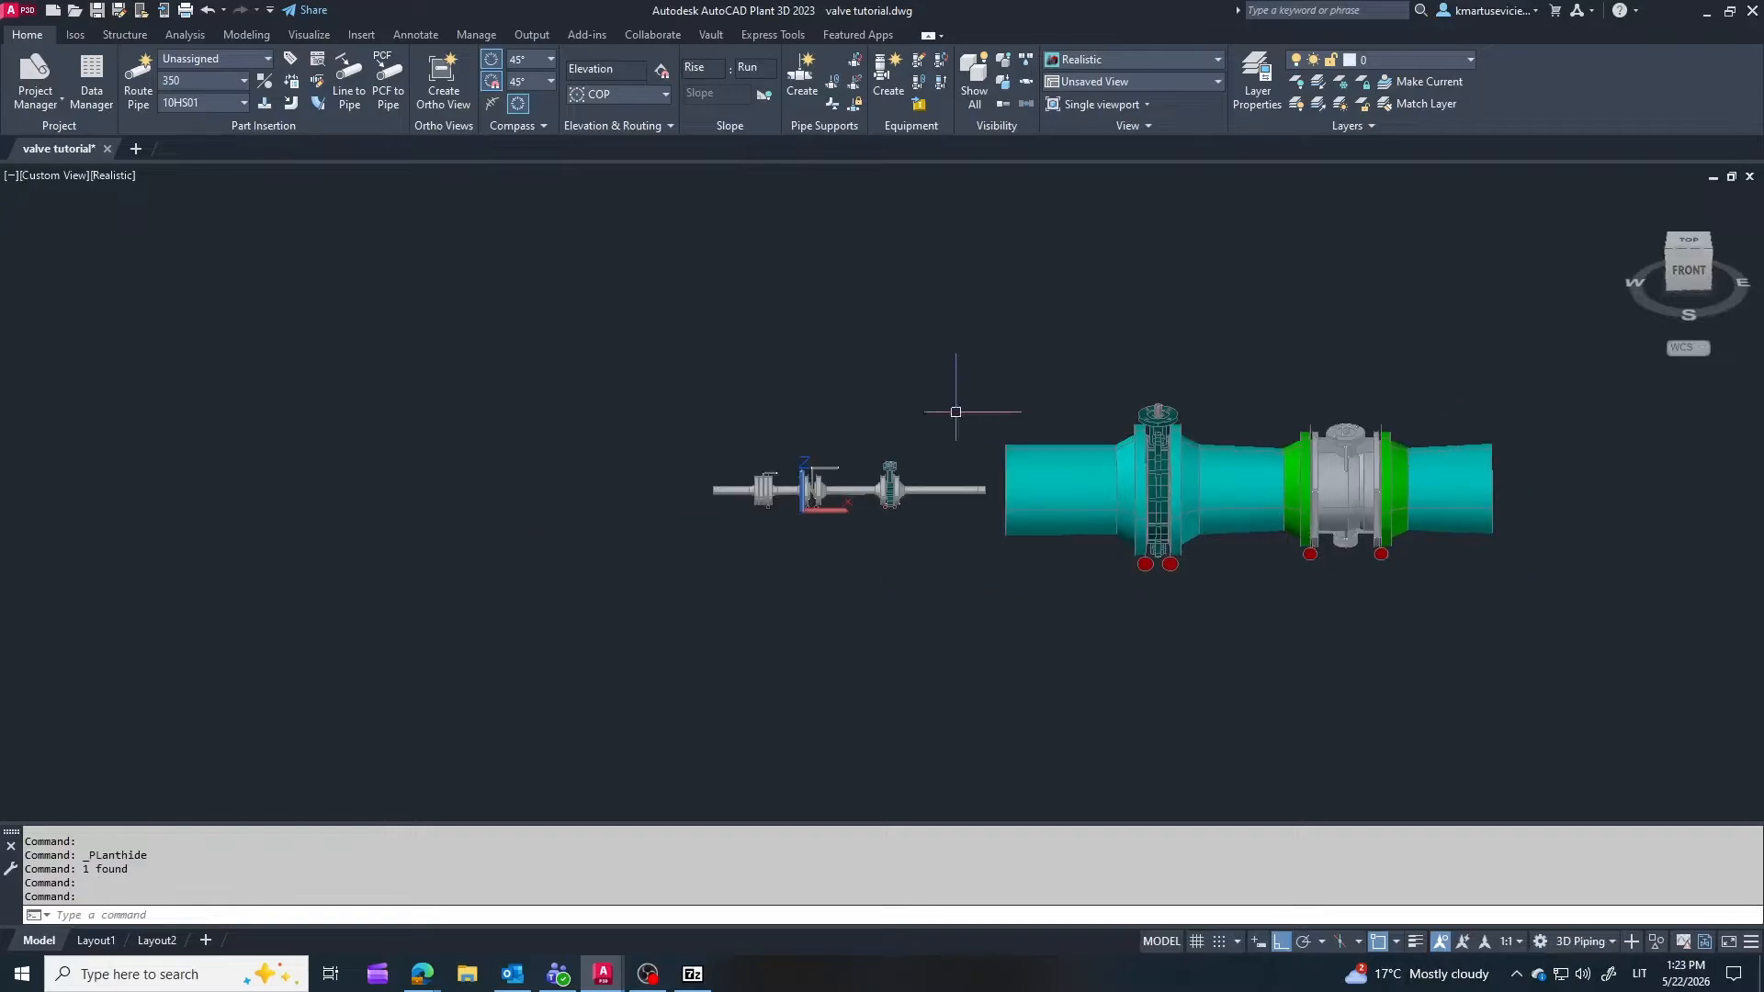
scroll(784, 492, "up", 3)
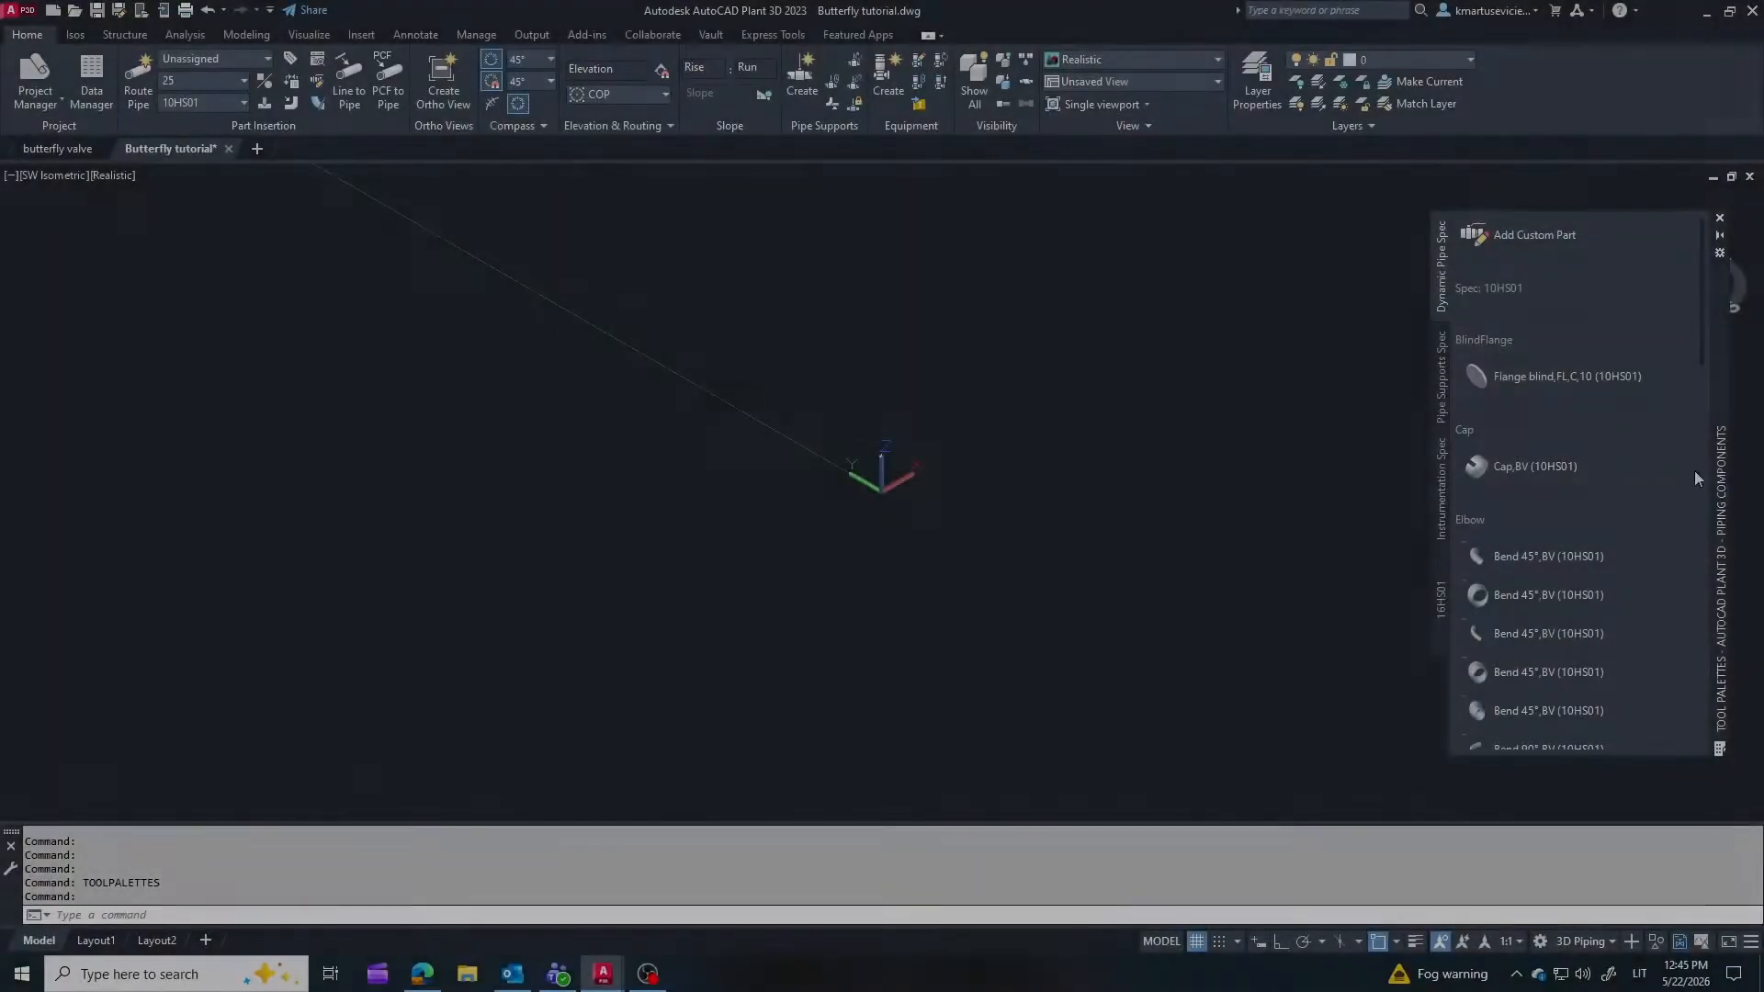
Insert a Shut-off butterfly valve,WF,C,10 (10HS01) from the valve list near the origin and set its rotation
scroll(1544, 492, "down", 5)
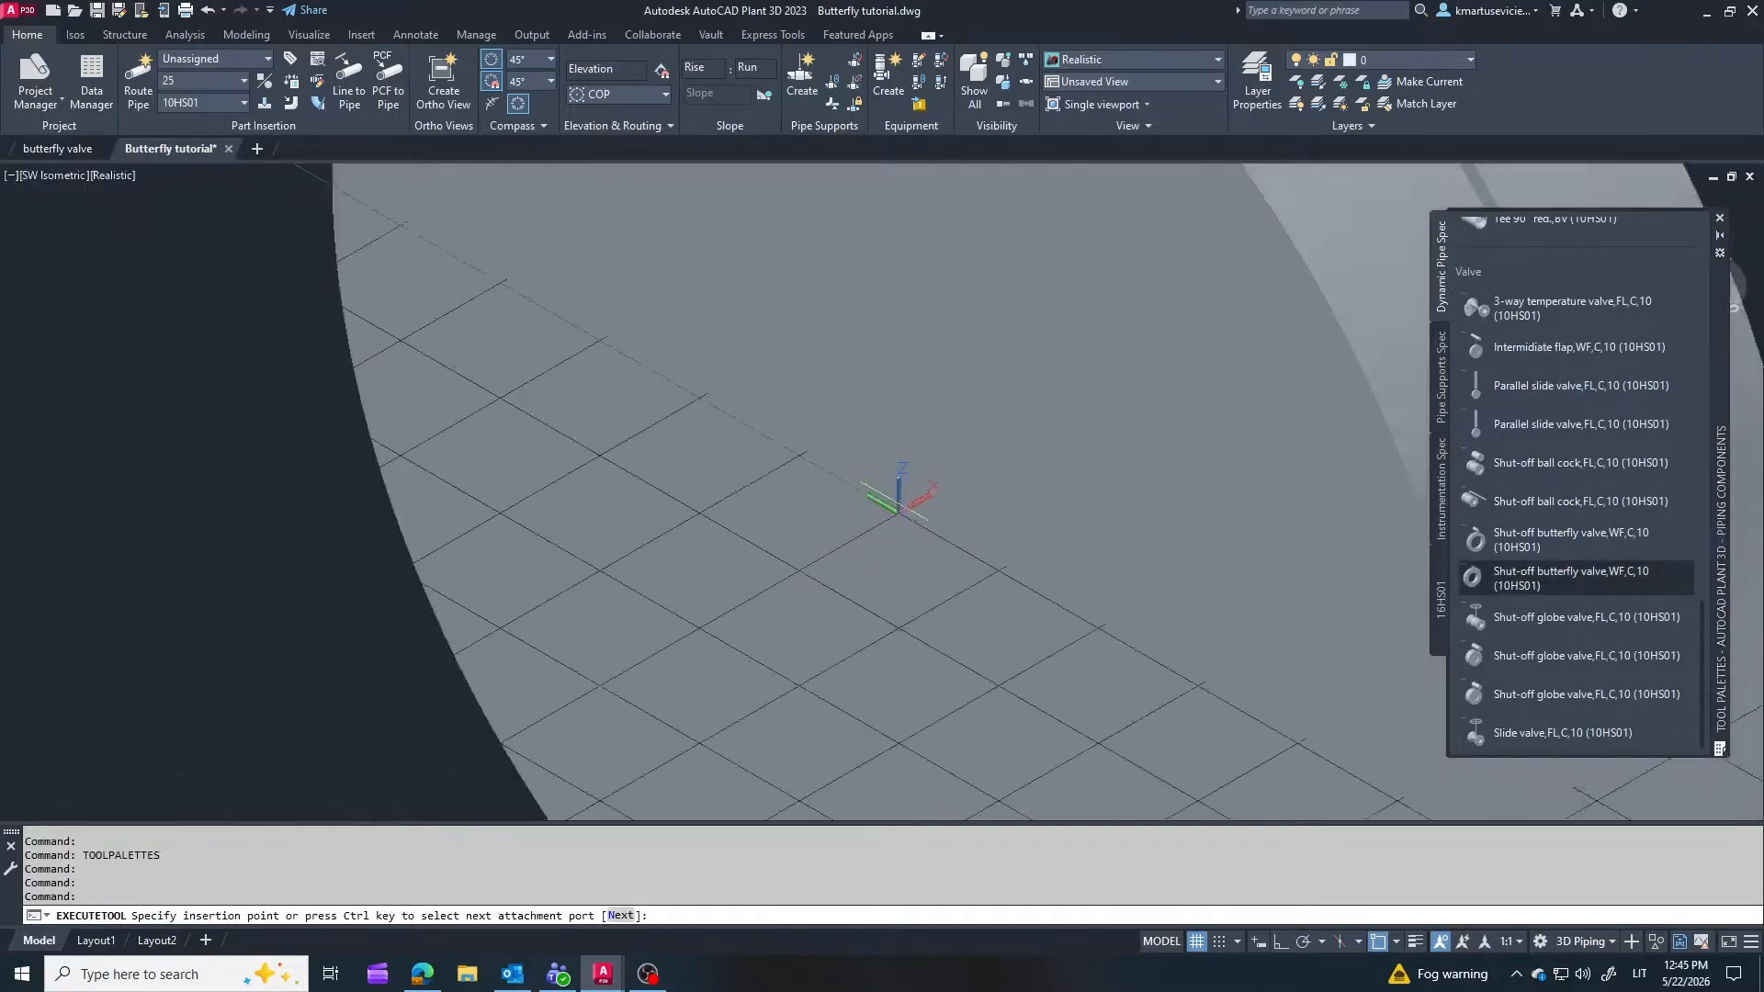
left_click(935, 501)
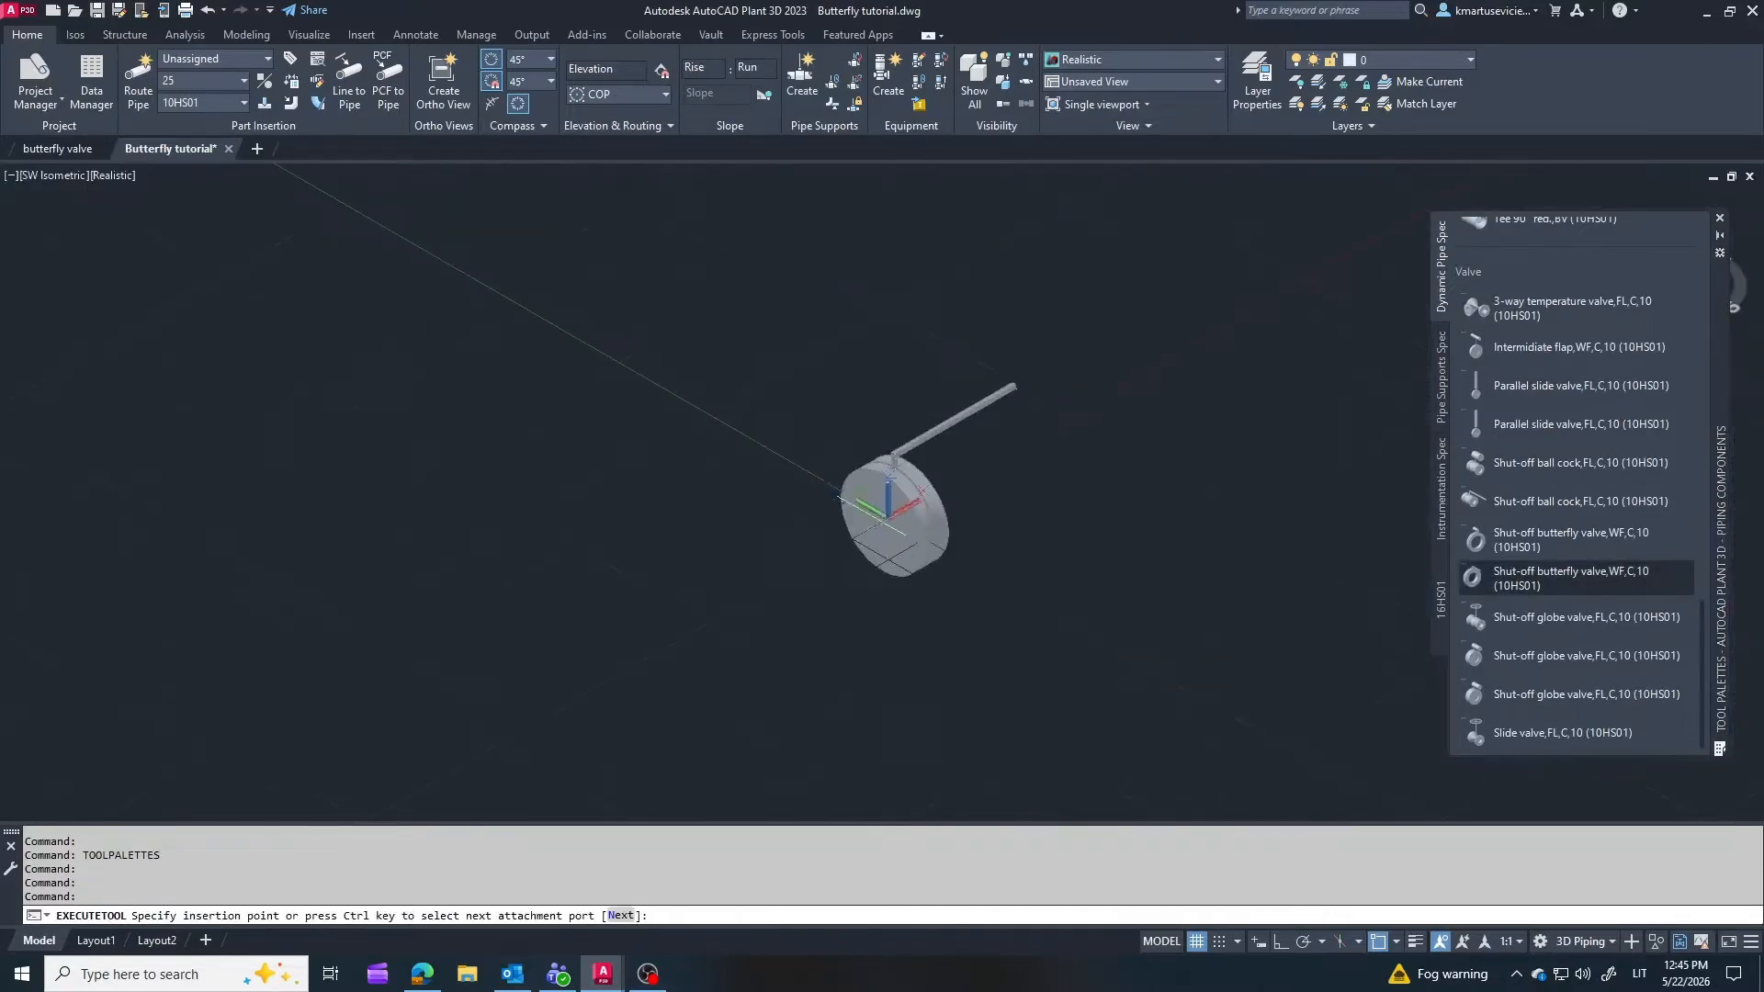
left_click(1083, 631)
key("Escape")
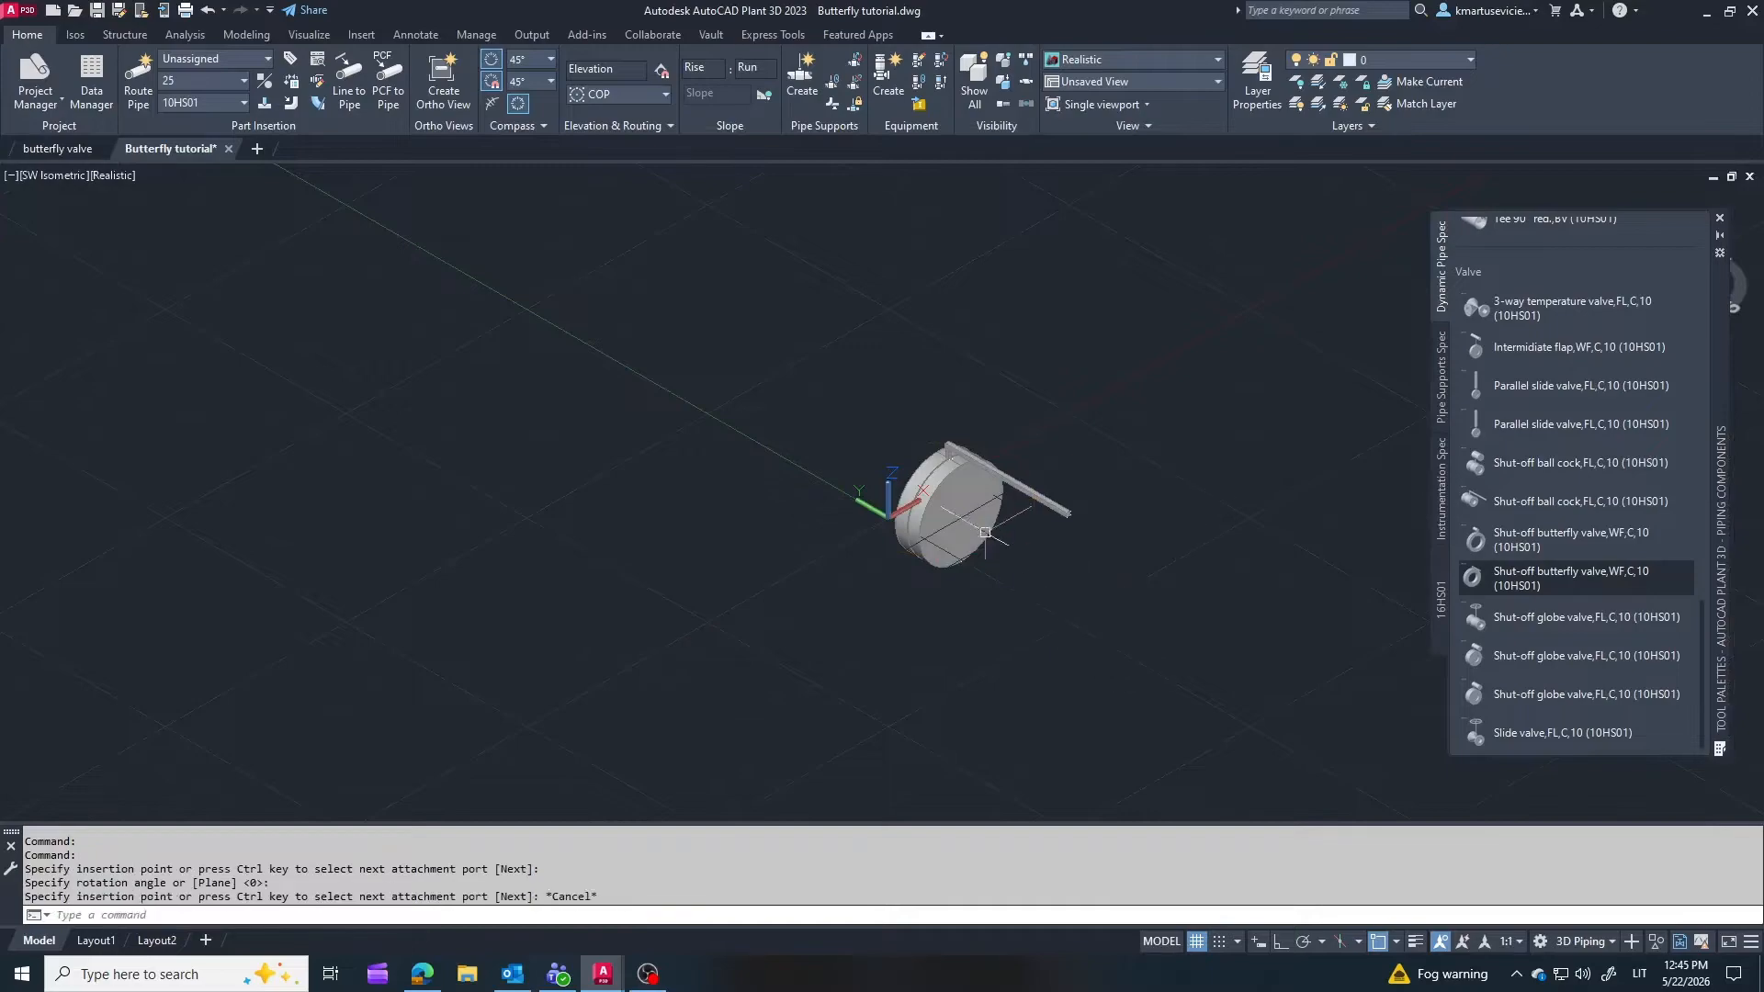
Route a short straight pipe with its flange from the near port of the inserted butterfly valve
left_click(969, 518)
left_click(1155, 589)
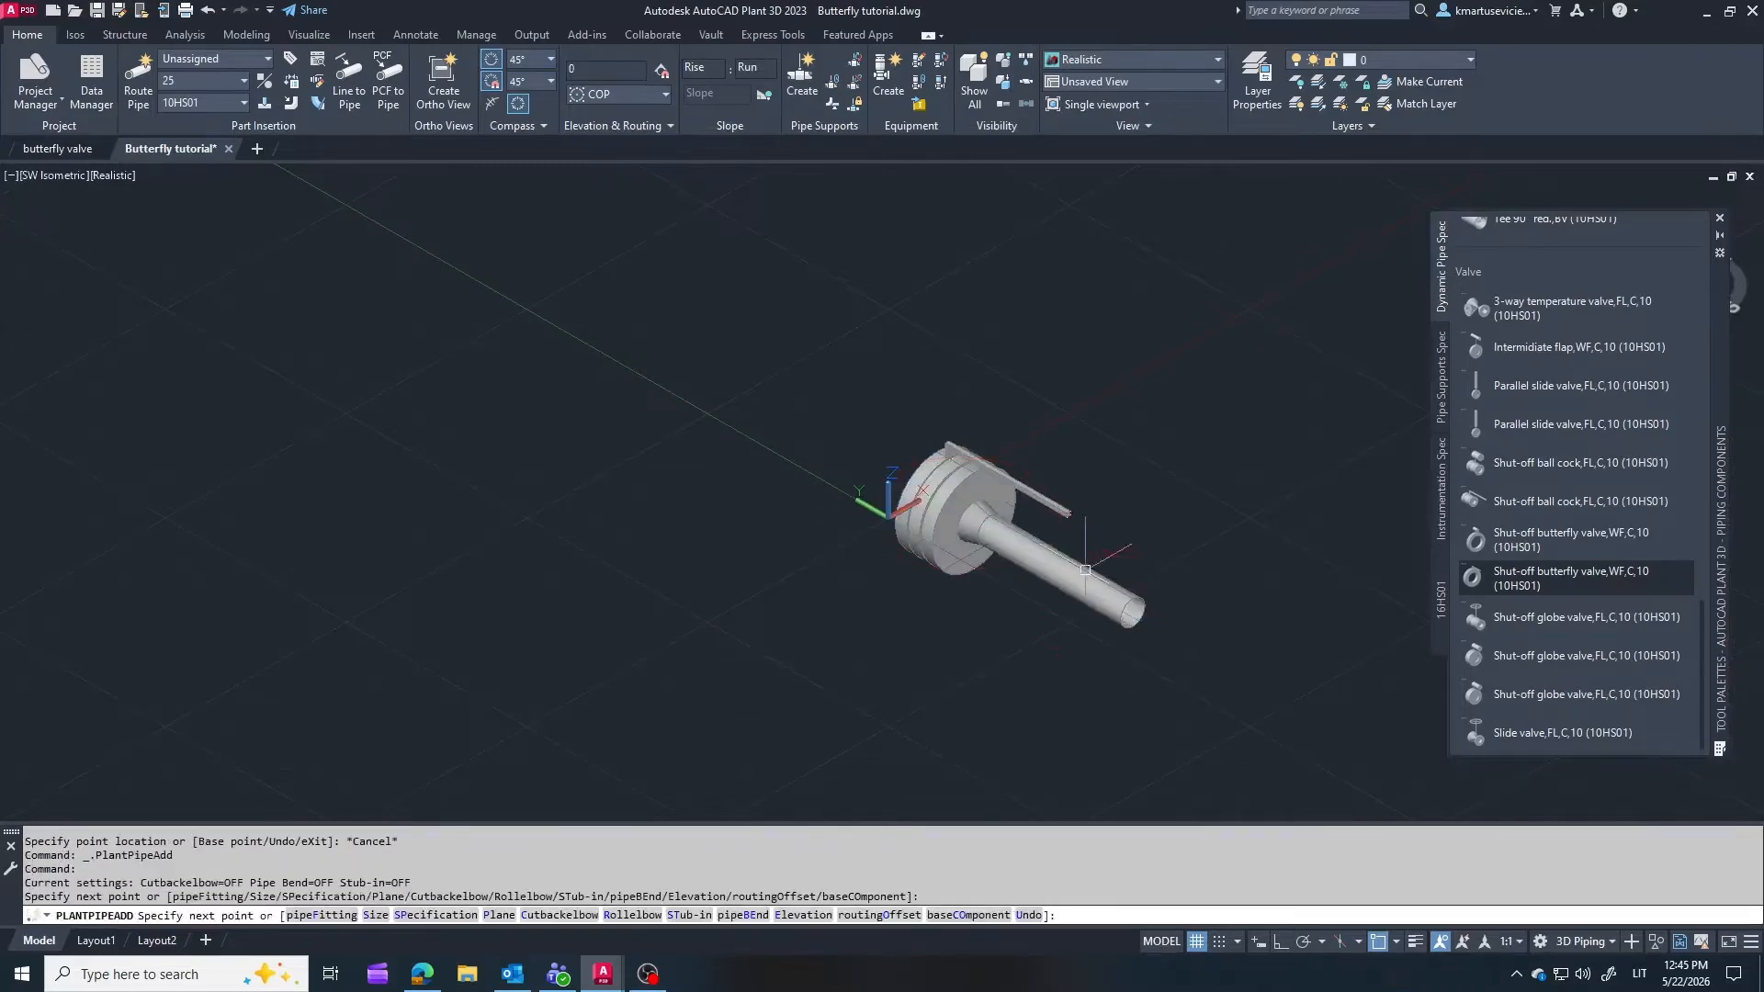
key("Escape")
Route a short straight pipe from the opposite port of the same butterfly valve
middle_click_drag(961, 578, 1023, 557, "shift")
scroll(854, 512, "up", 4)
key("Escape")
left_click(950, 504)
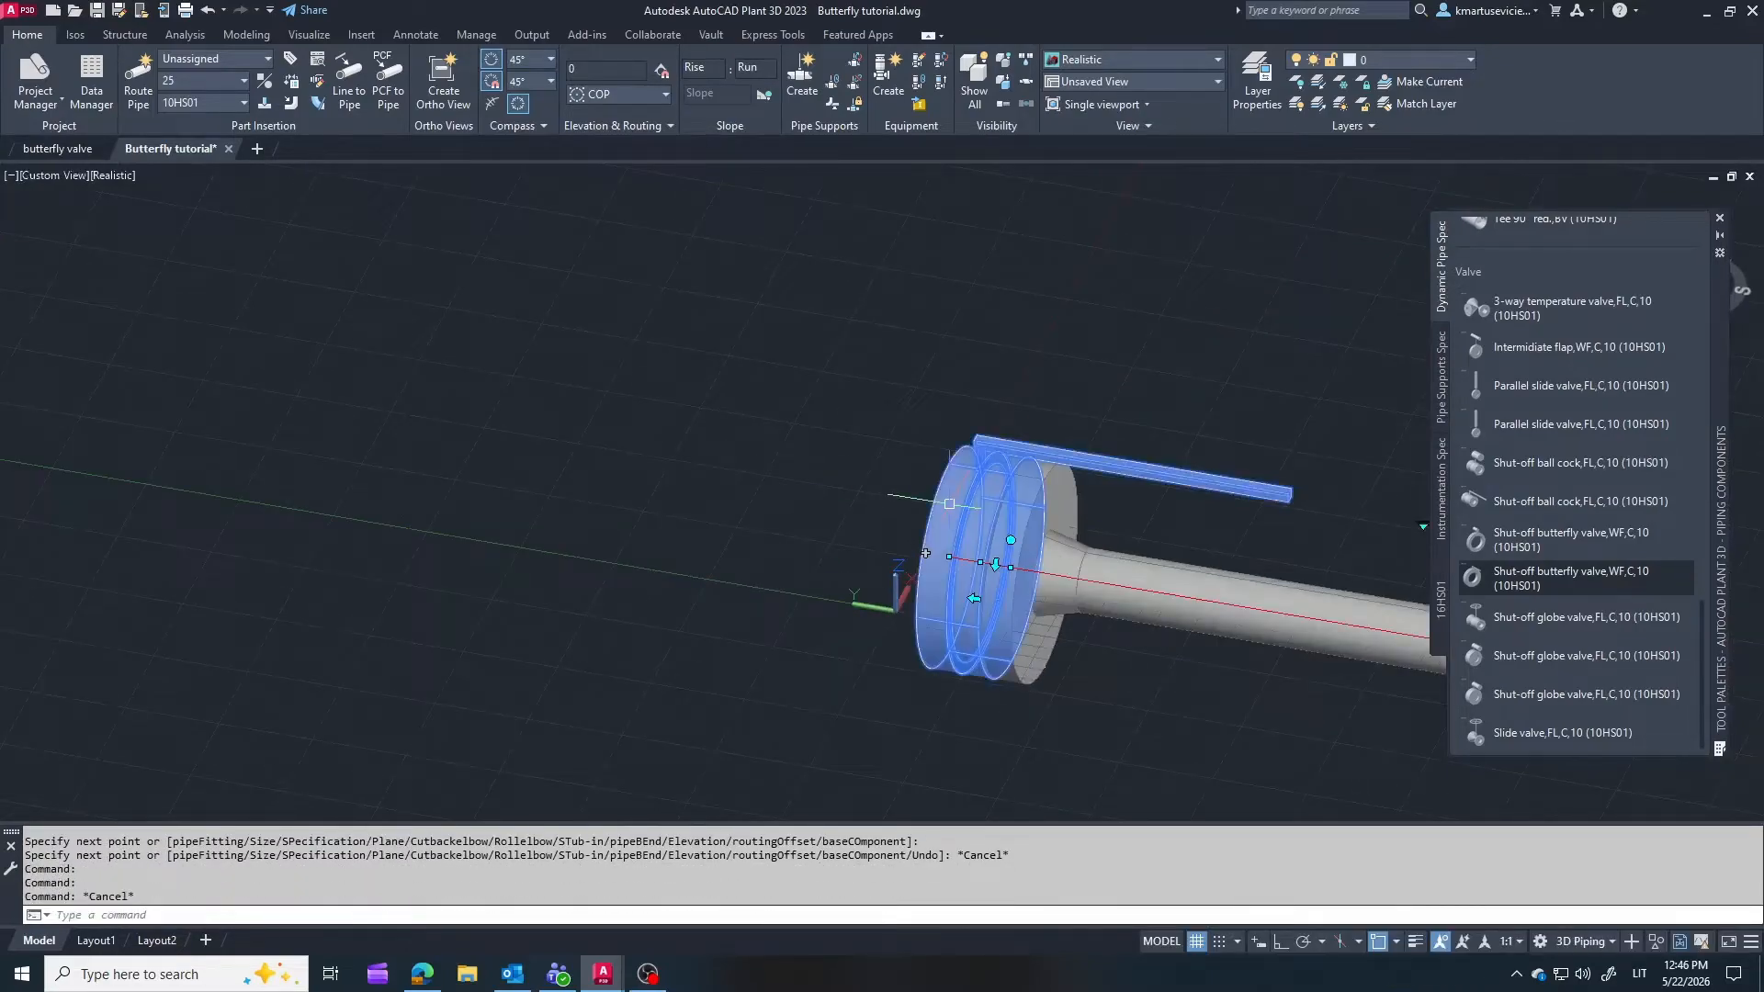
left_click(926, 553)
left_click(589, 488)
key("Escape")
scroll(846, 445, "down", 3)
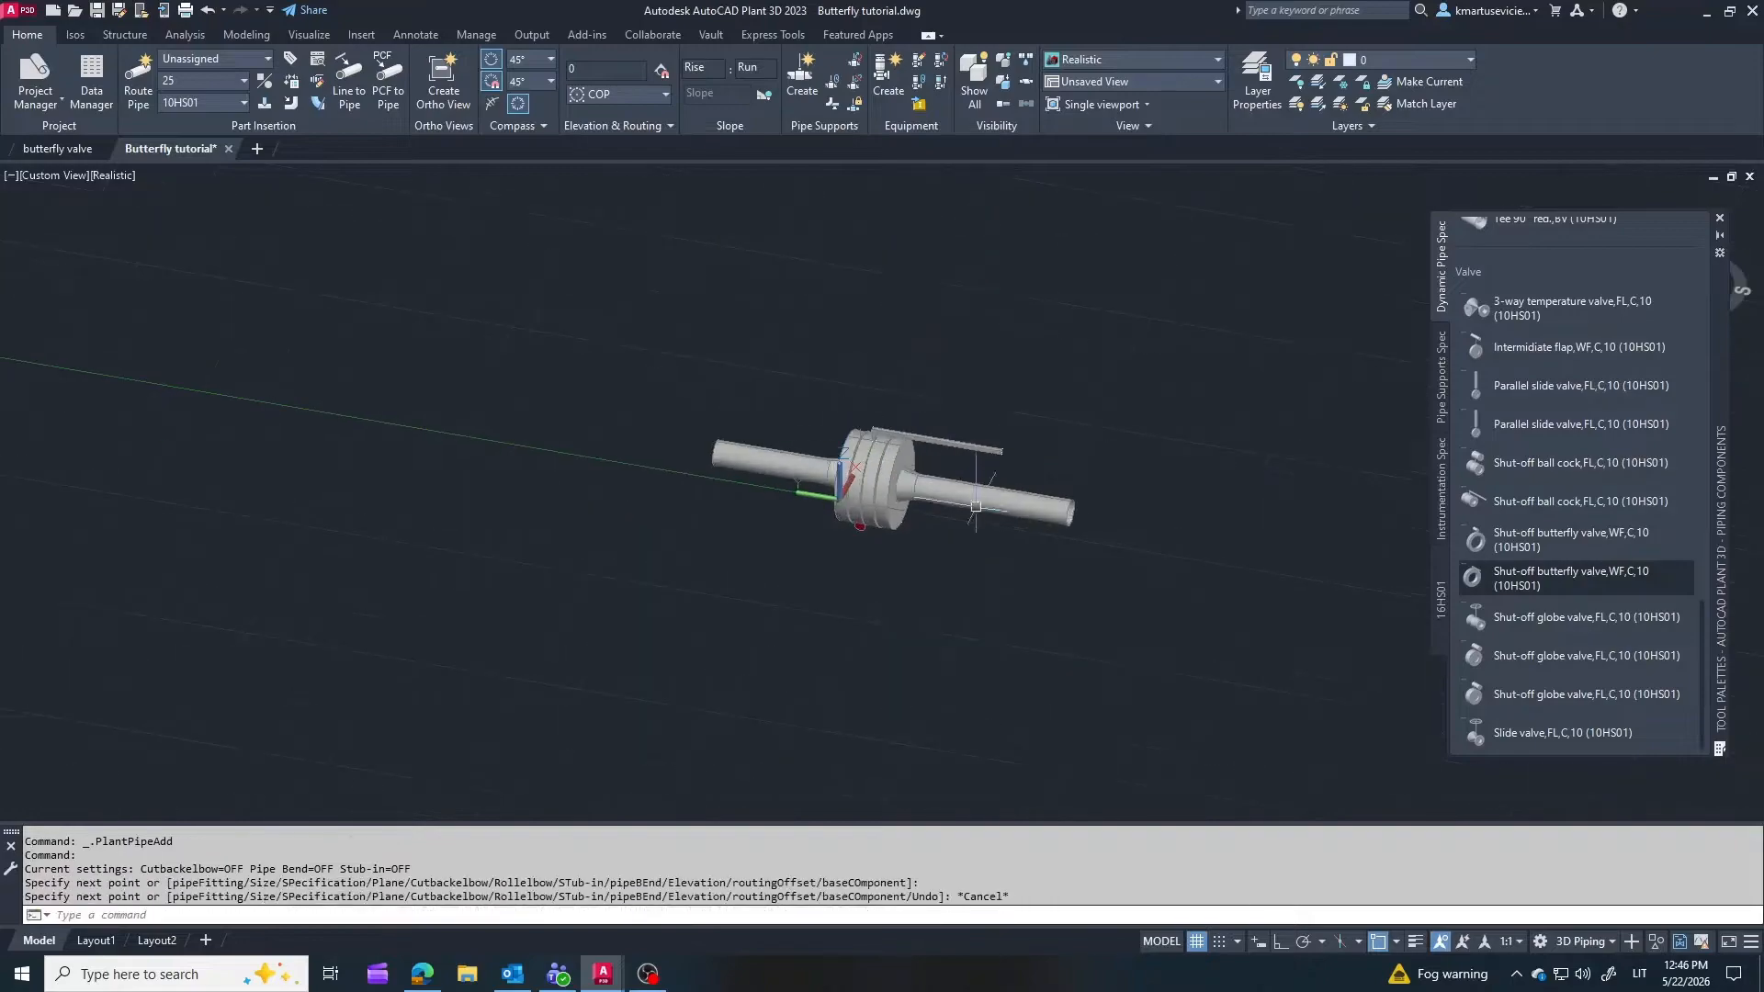
middle_click_drag(1038, 544, 1011, 516, "shift")
Start a custom part of type Valve using the Inline Valve, Butterfly Valve Style (FLG/BW/PE) shape, CPVI012000
scroll(1554, 386, "up", 15)
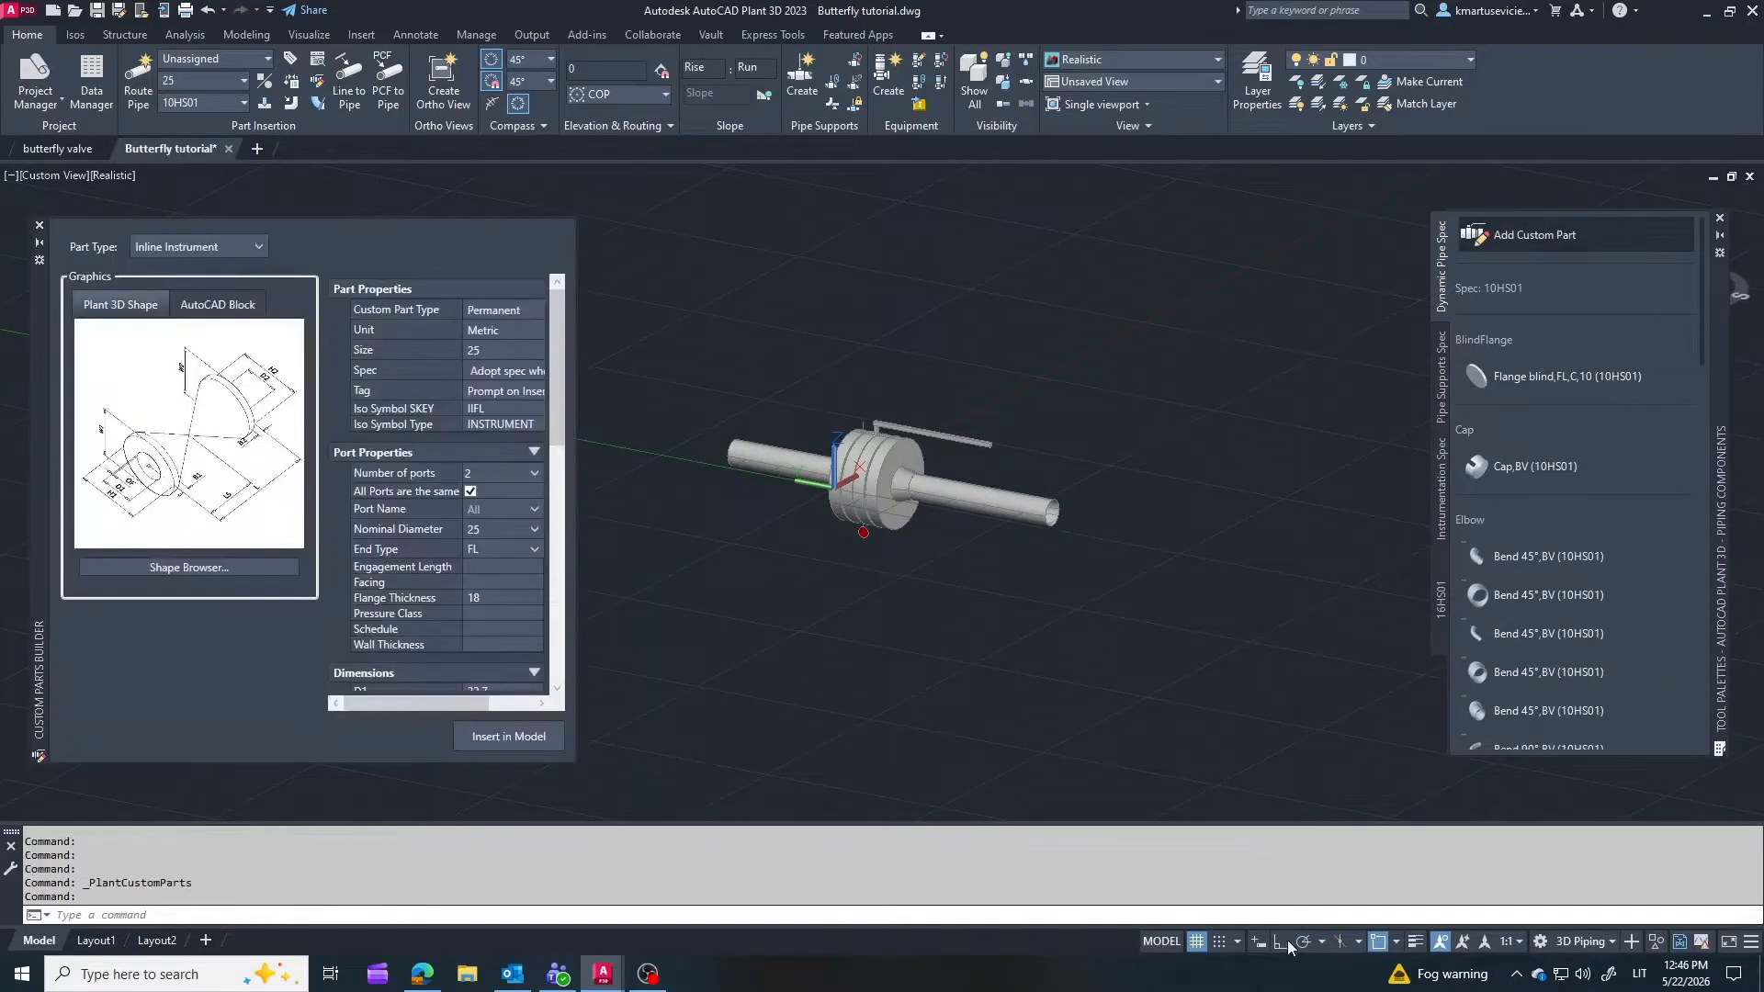
left_click(246, 246)
left_click(195, 296)
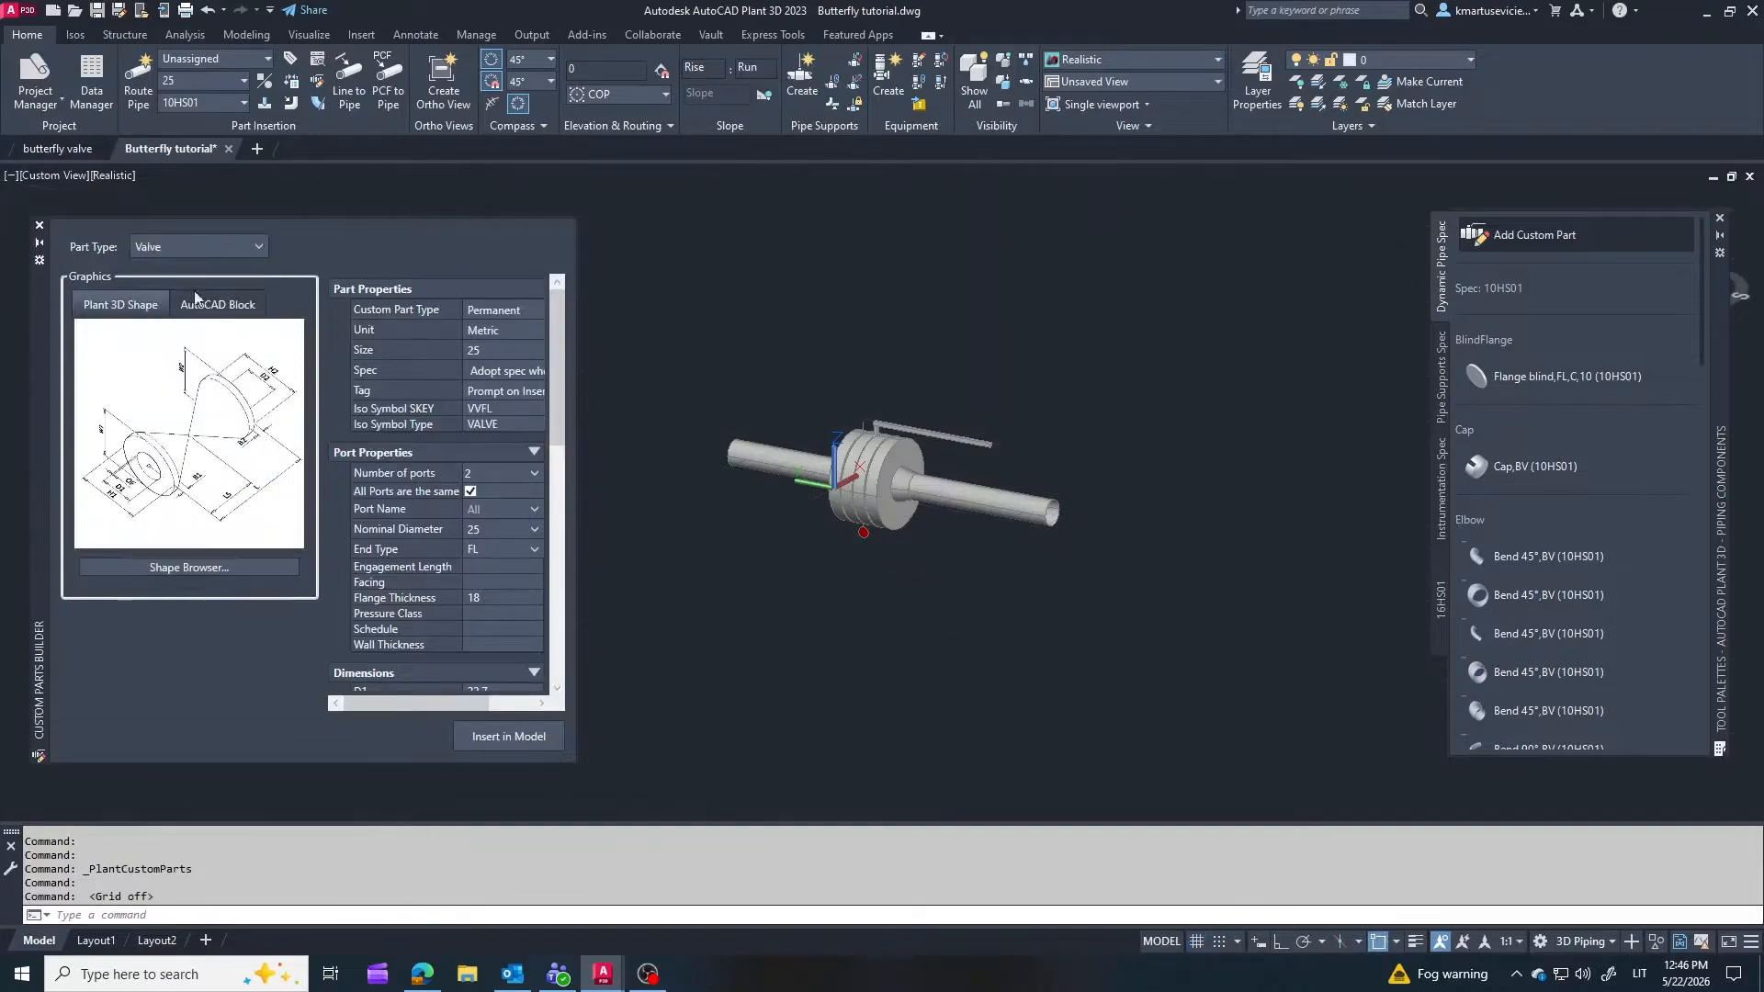
left_click(190, 567)
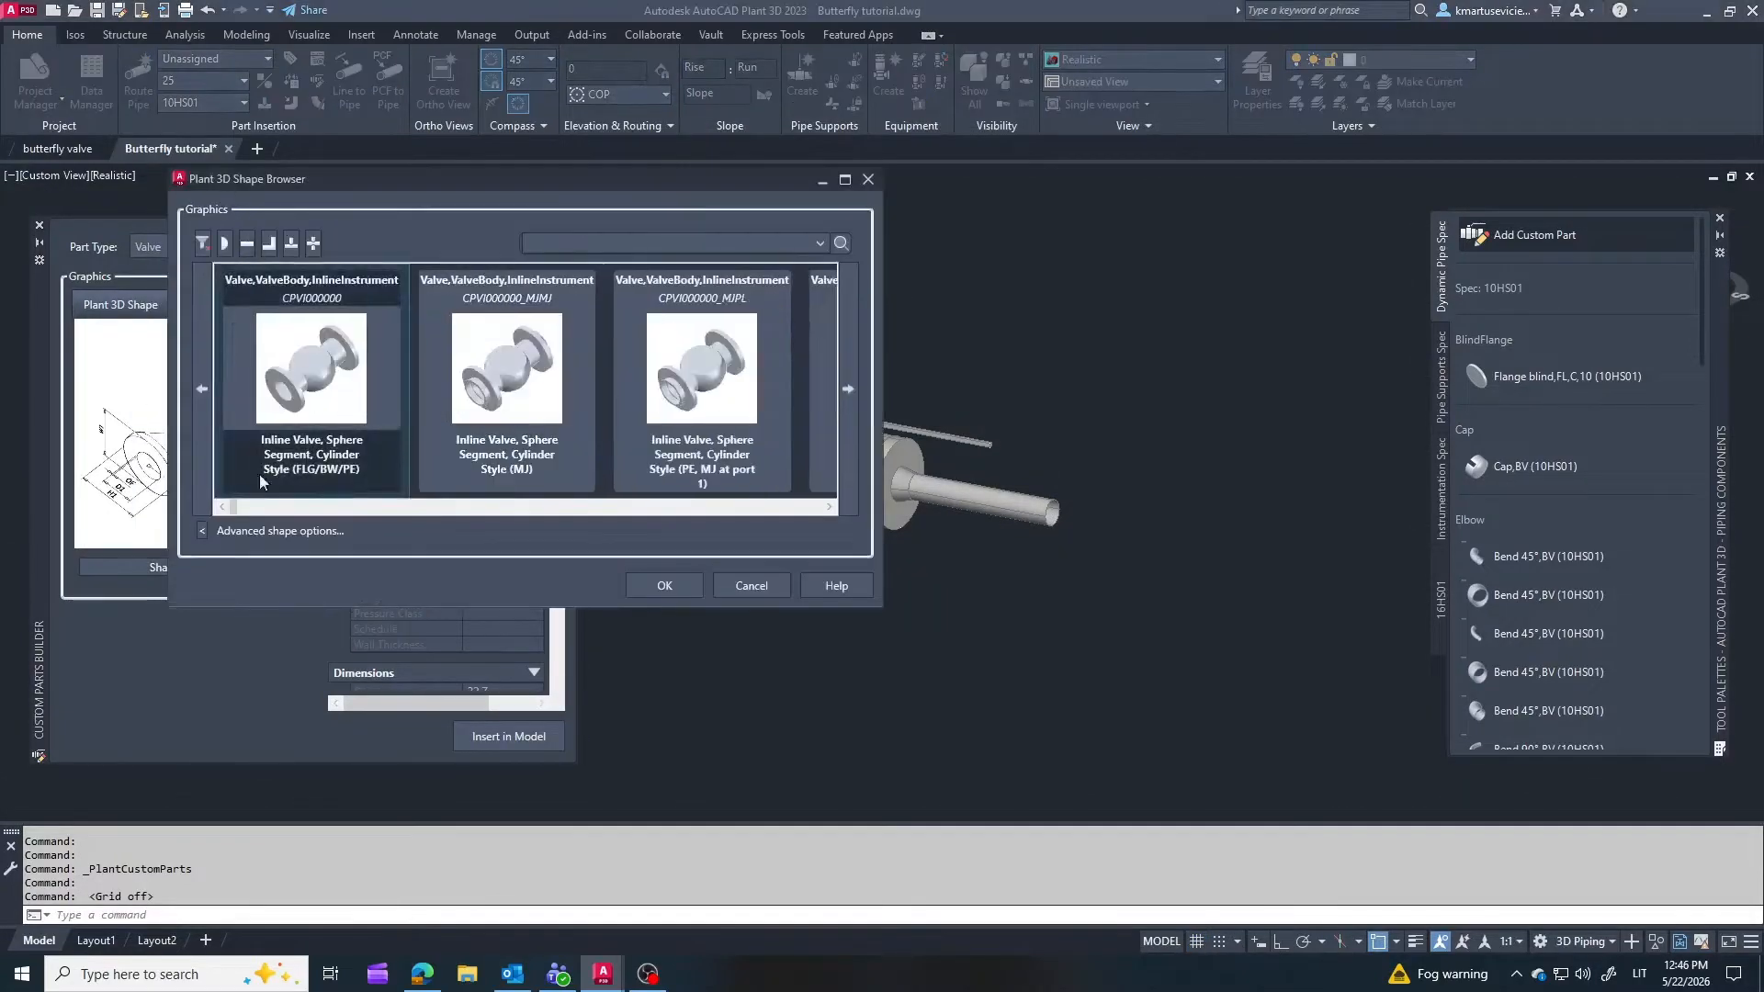
mouse_move(535, 522)
left_mouse_down()
mouse_move(577, 522)
mouse_move(562, 523)
left_mouse_up()
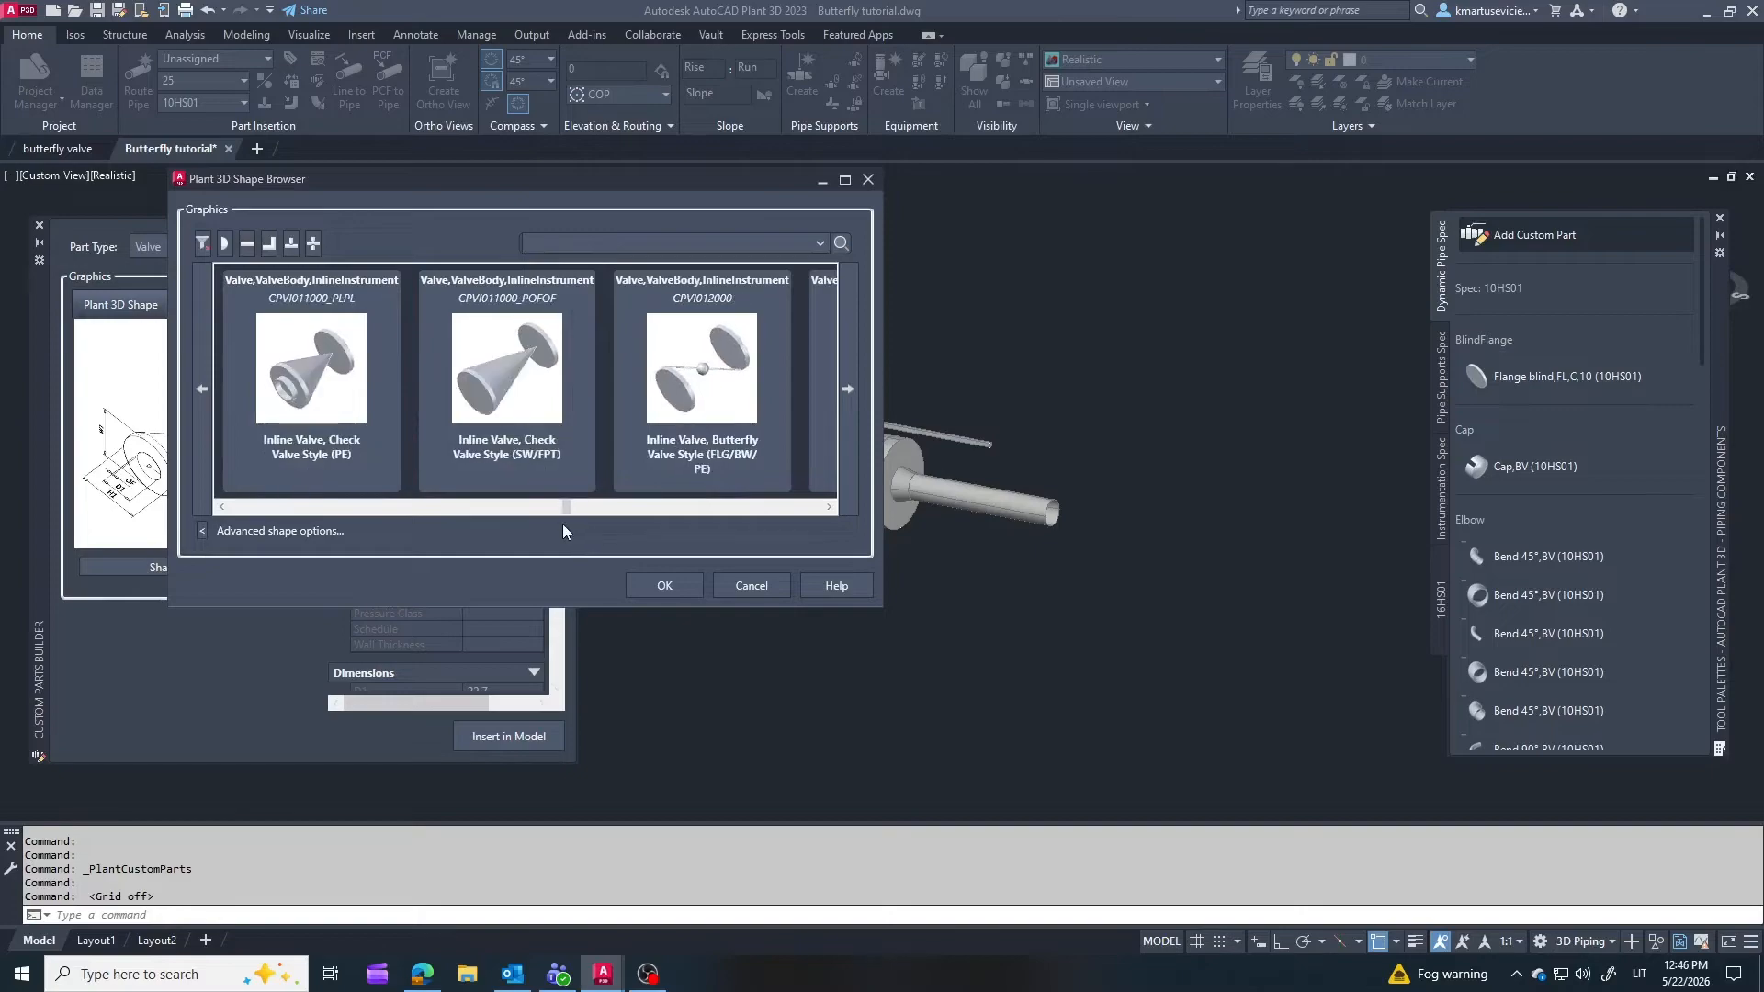
left_click(712, 366)
left_click(678, 577)
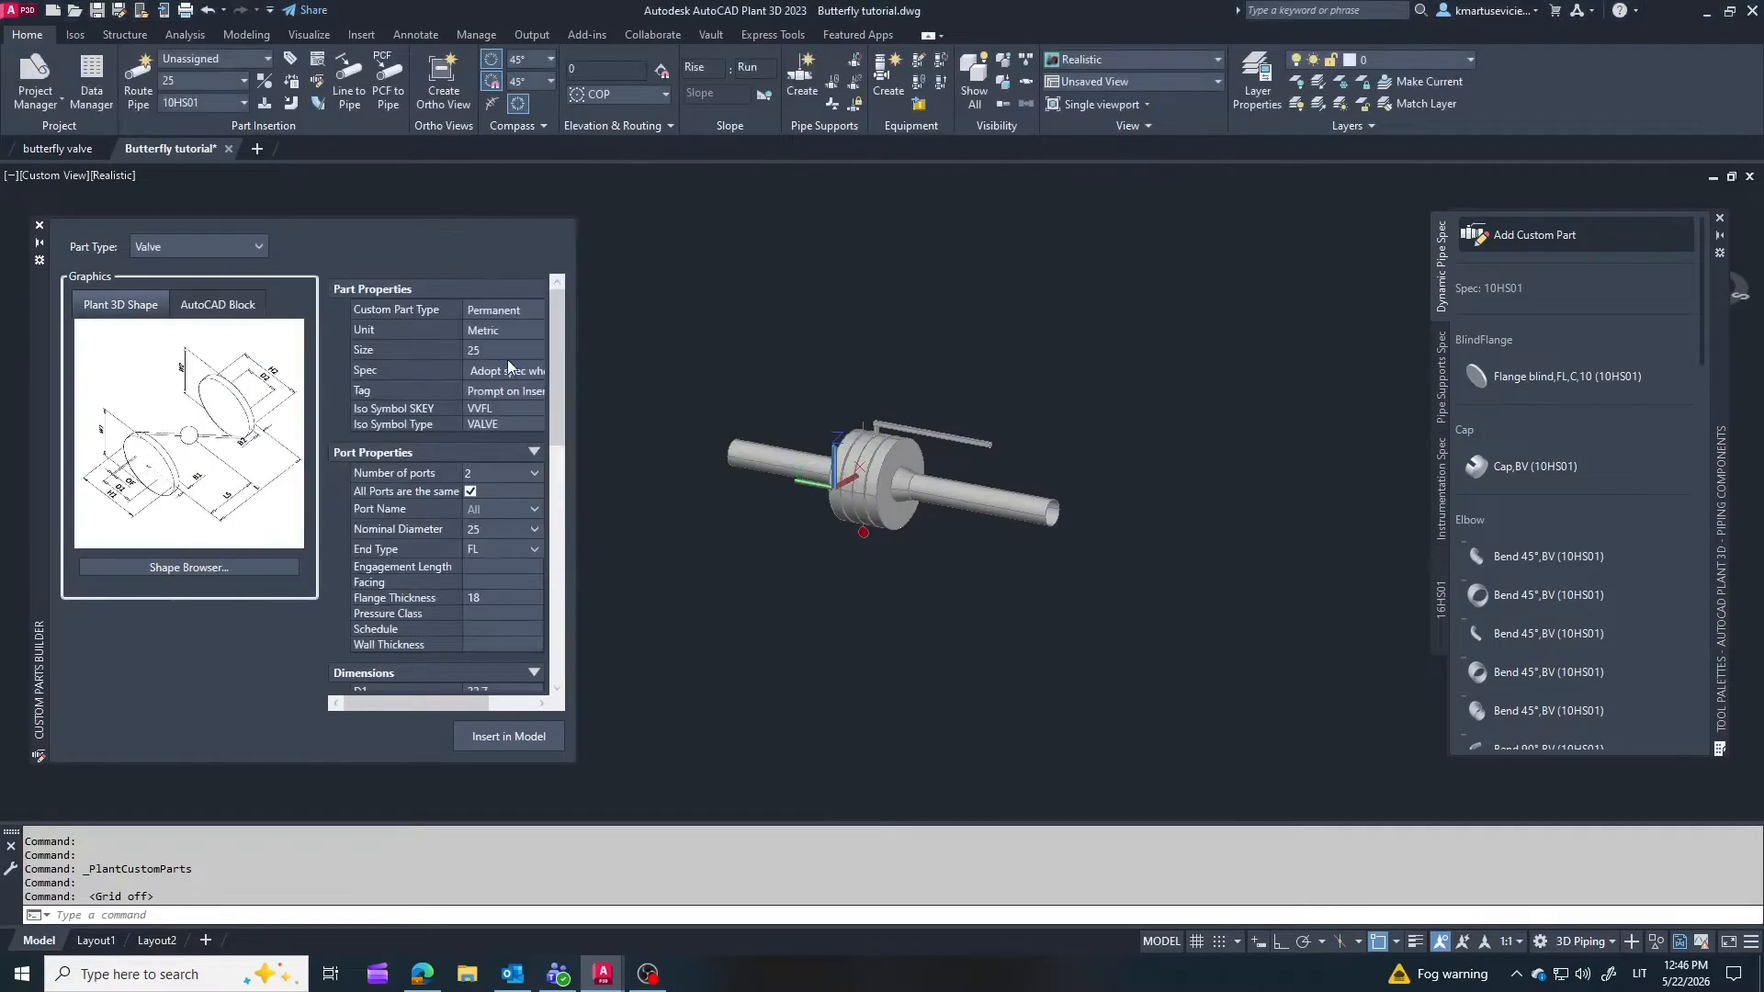
Set the custom valve's dimensions L to 30 and B1 to 2, and choose L-Lever as its operator
left_click_drag(565, 428, 563, 542)
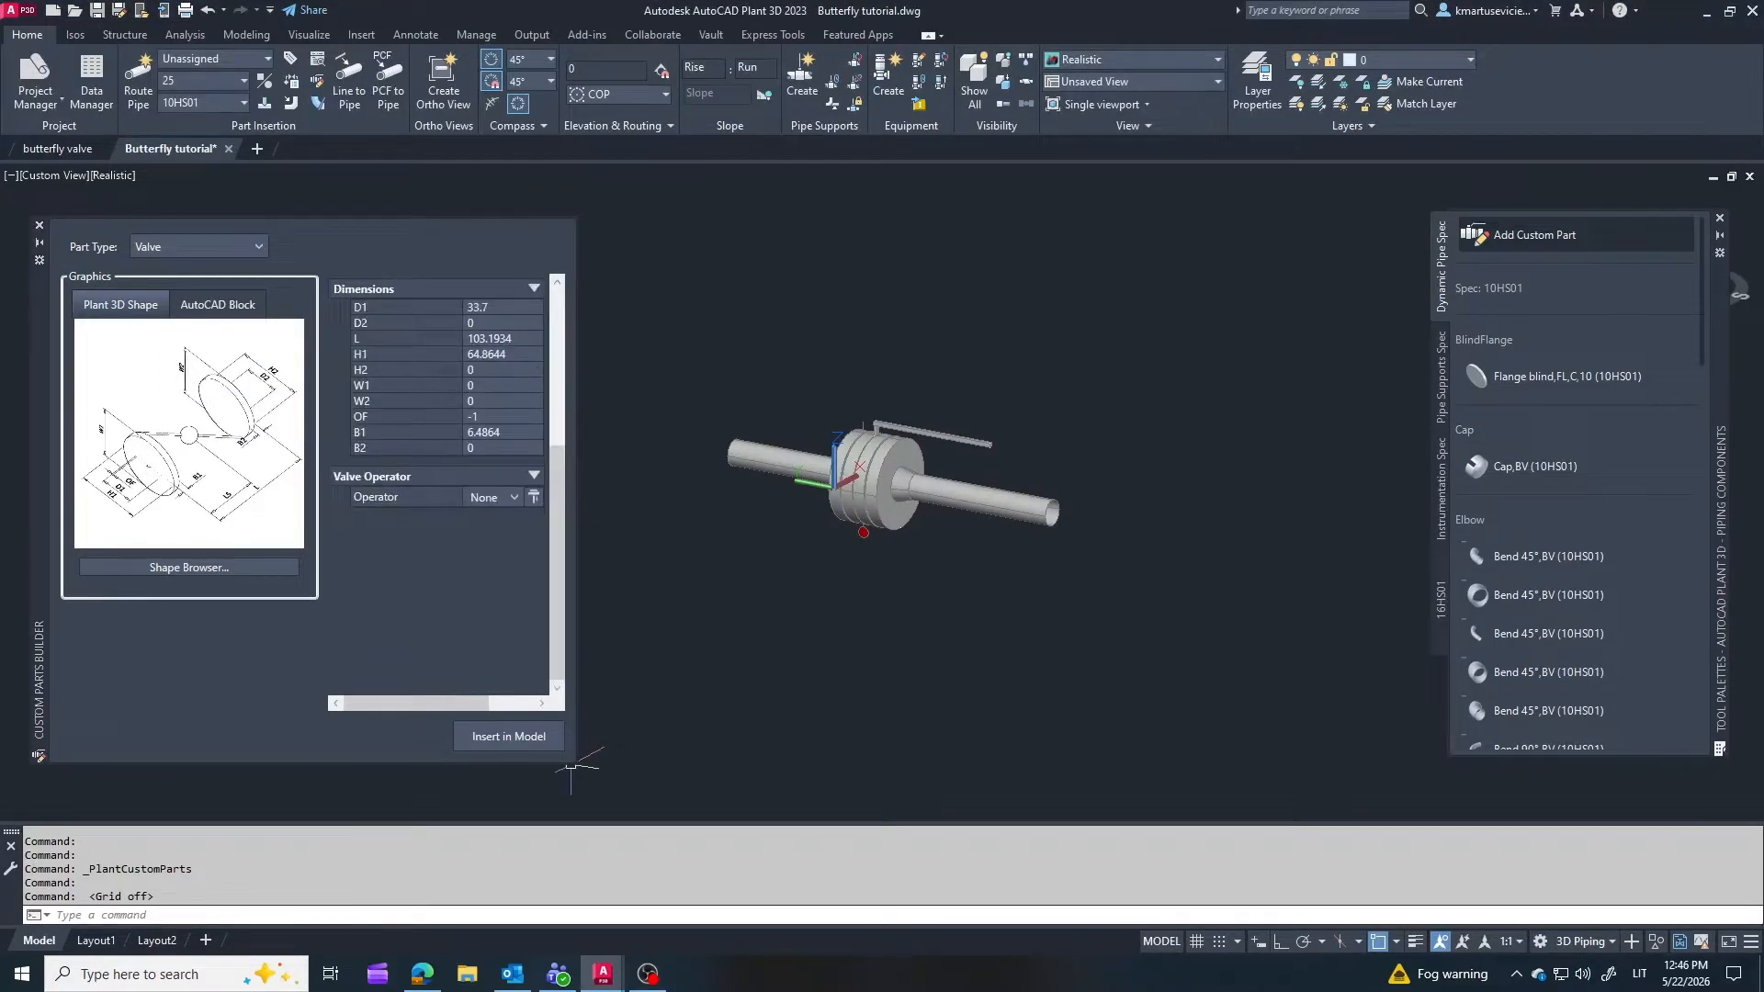
left_click_drag(572, 813, 563, 813)
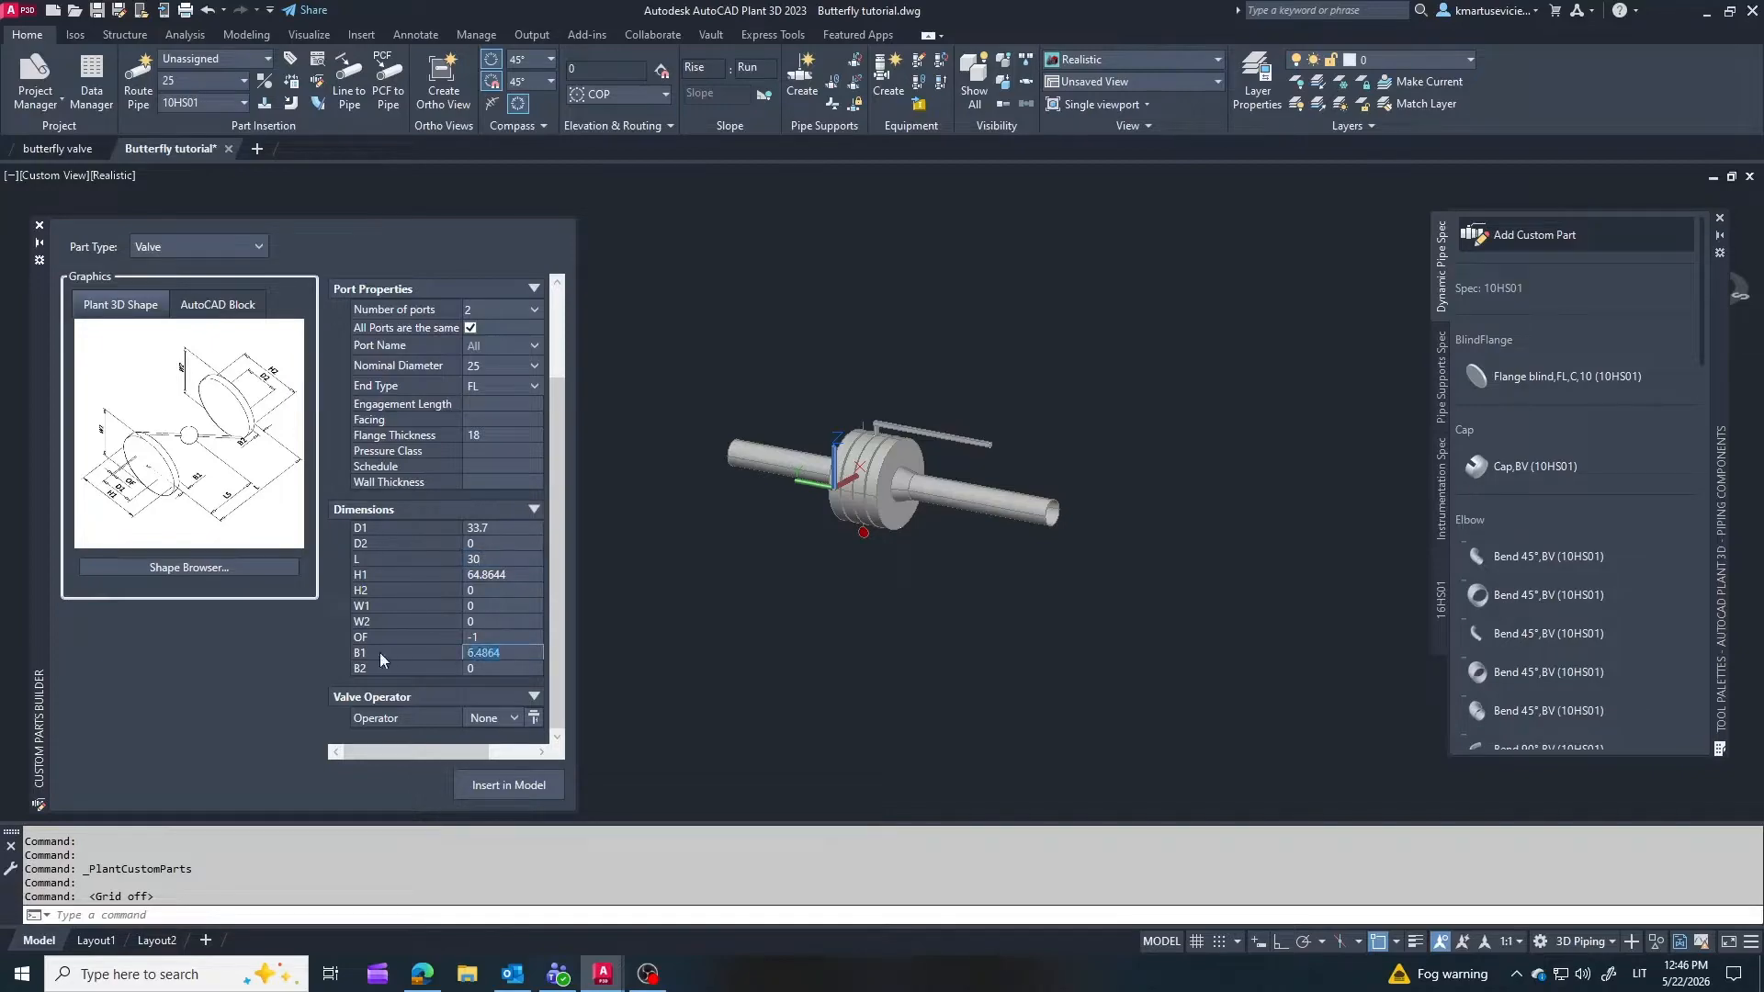
left_click(513, 722)
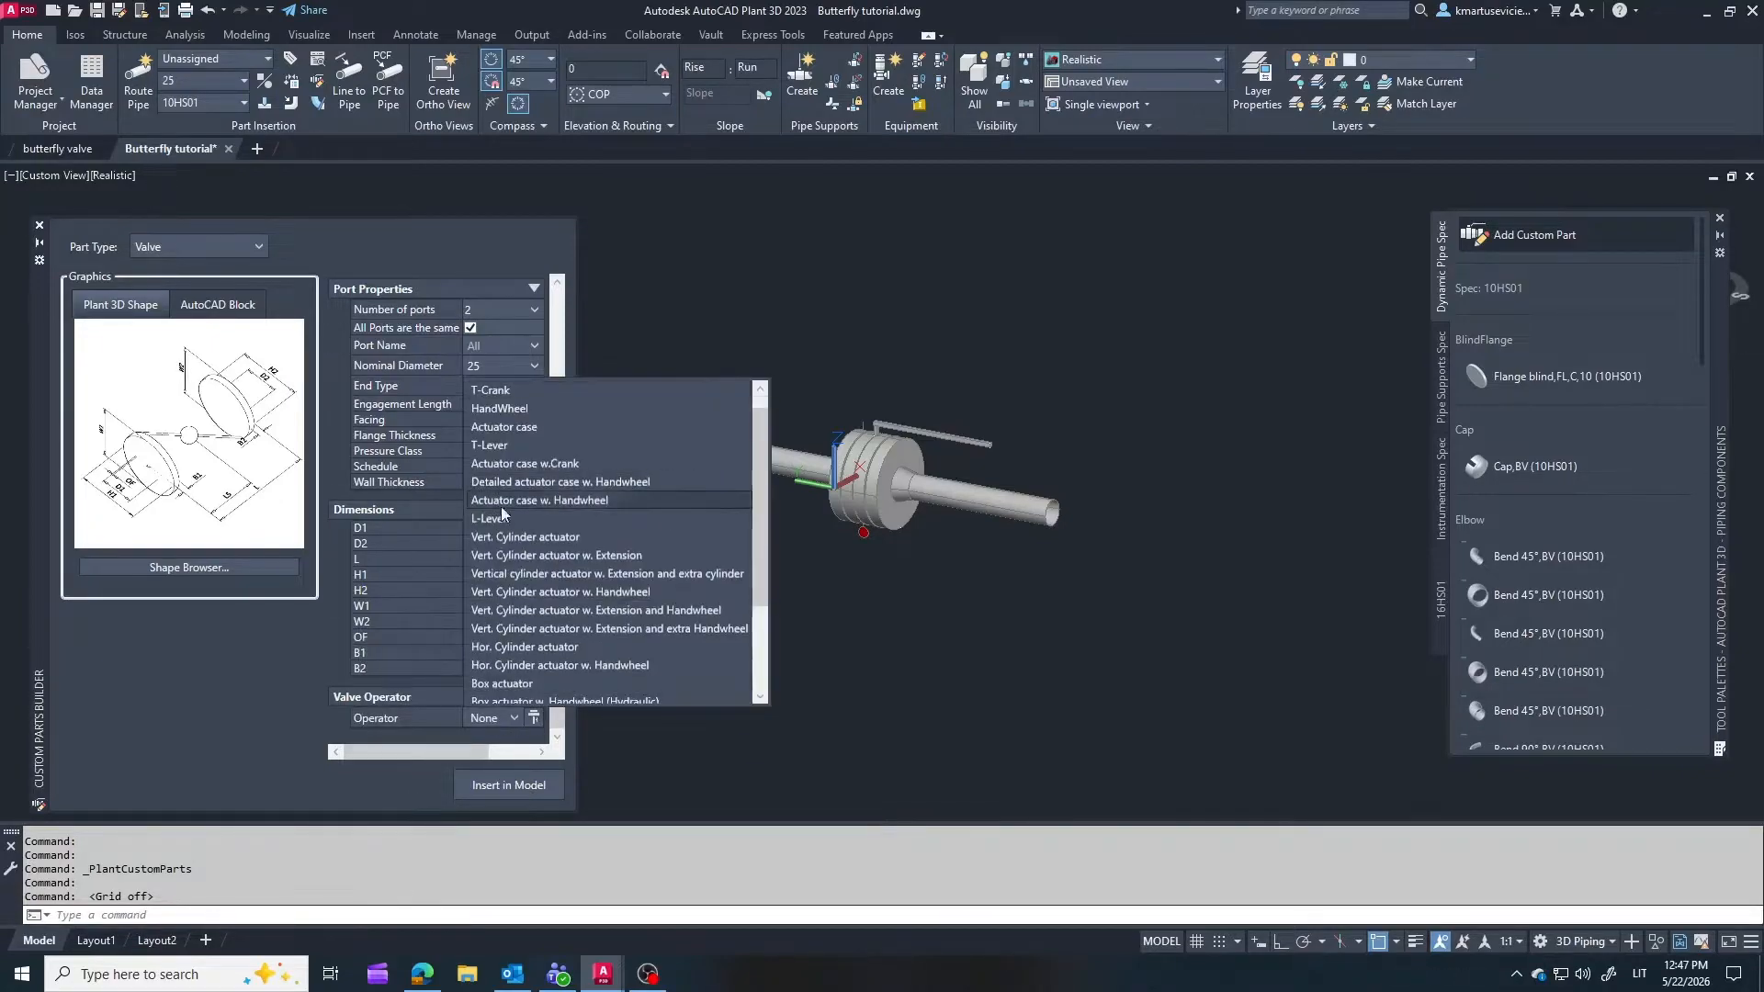
left_click(500, 512)
Insert the custom butterfly valve below the first assembly, assign its tag with blank code and number, and set its rotation
left_click(836, 623)
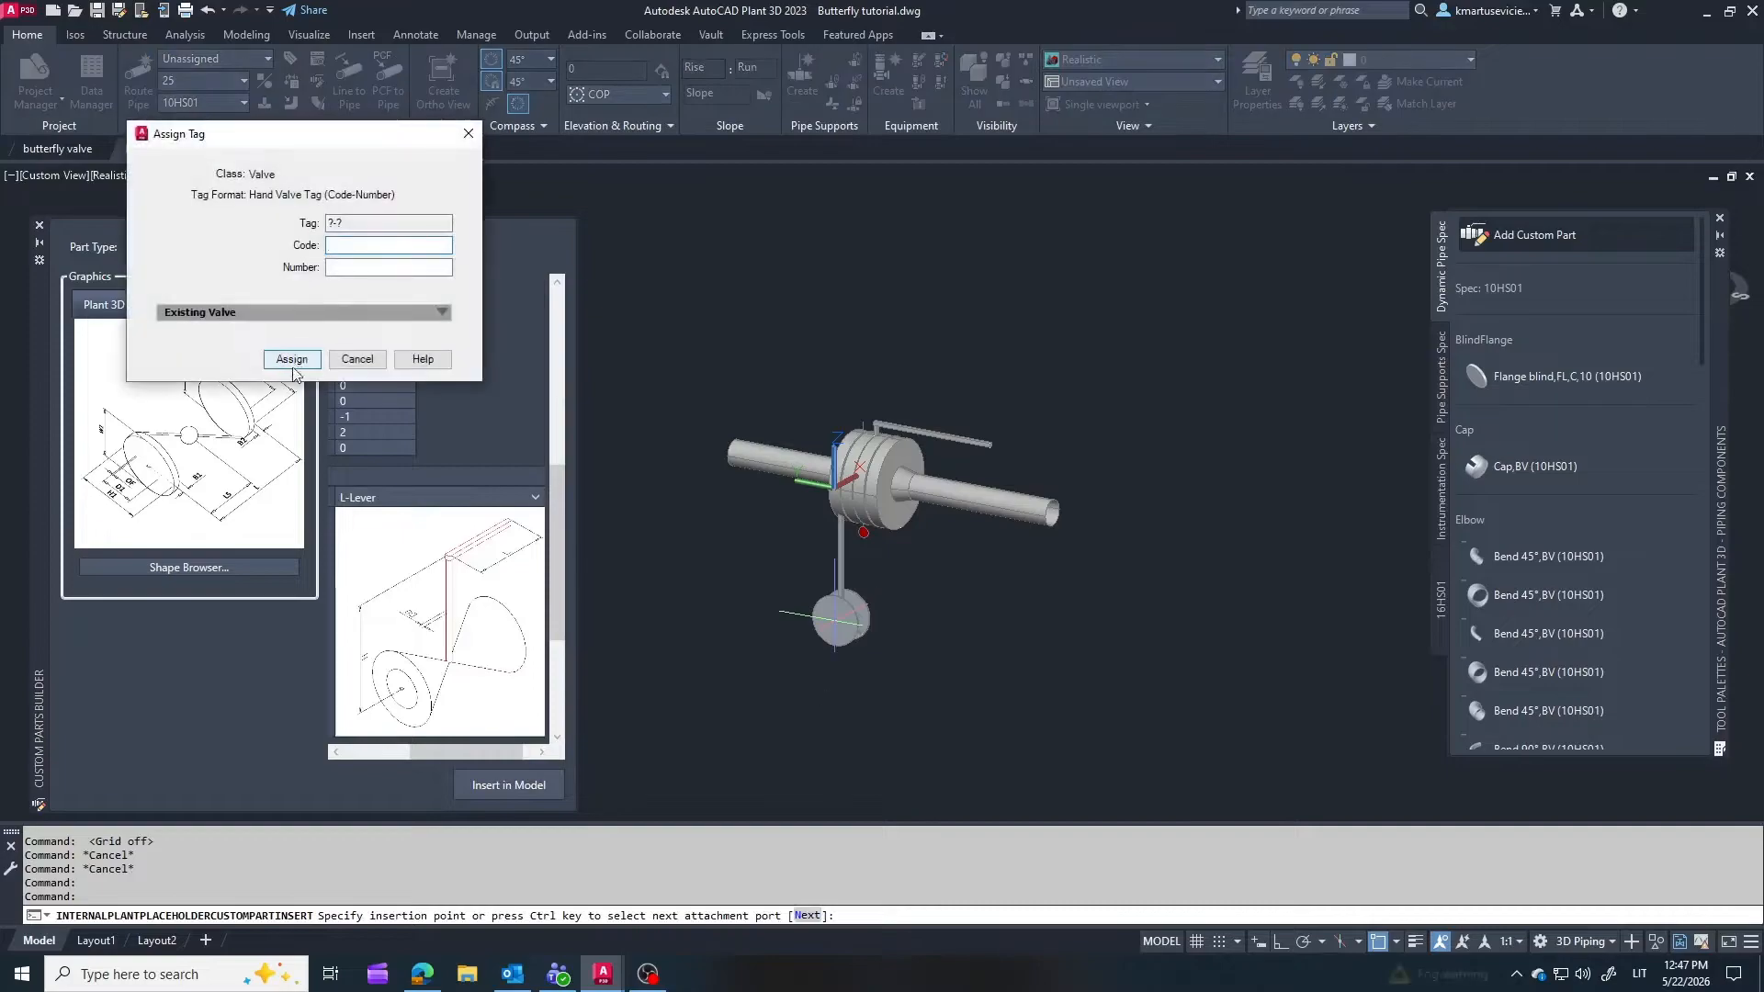
left_click(294, 362)
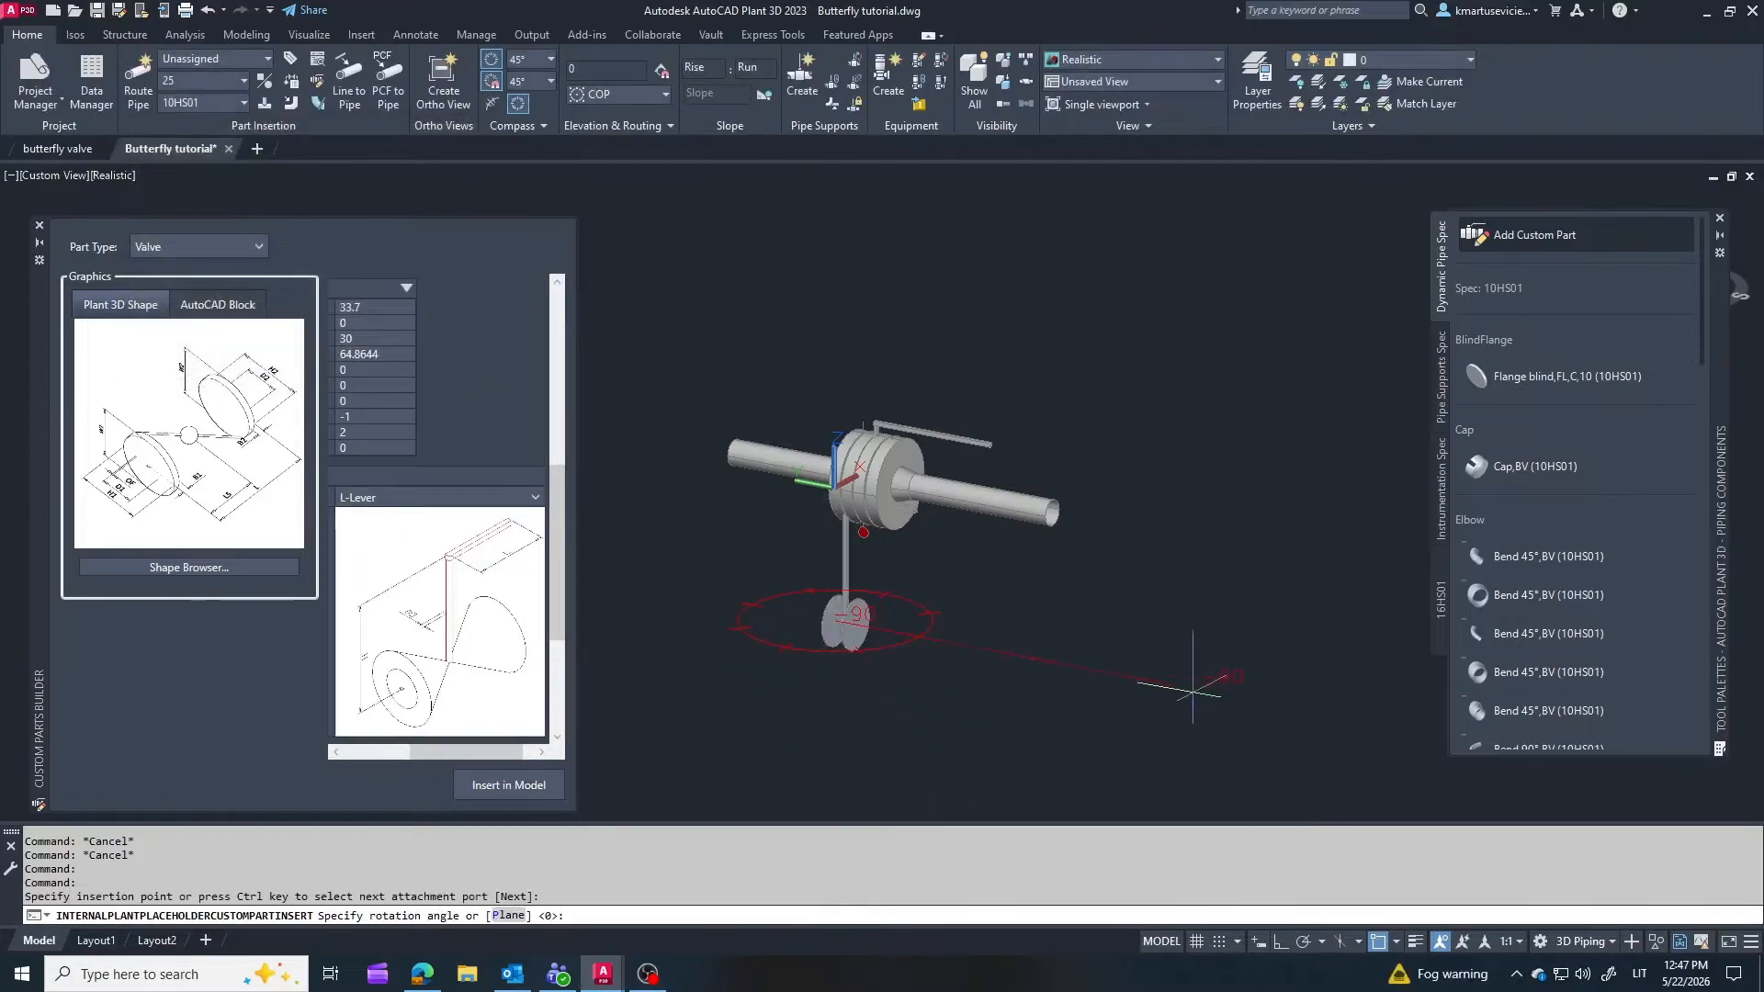
middle_click_drag(1193, 692, 1252, 738, "shift")
left_click(1252, 738)
key("Escape")
Route a short flanged pipe from one port of the custom L-Lever valve, along the lever's direction
scroll(991, 703, "up", 2)
left_click(964, 708)
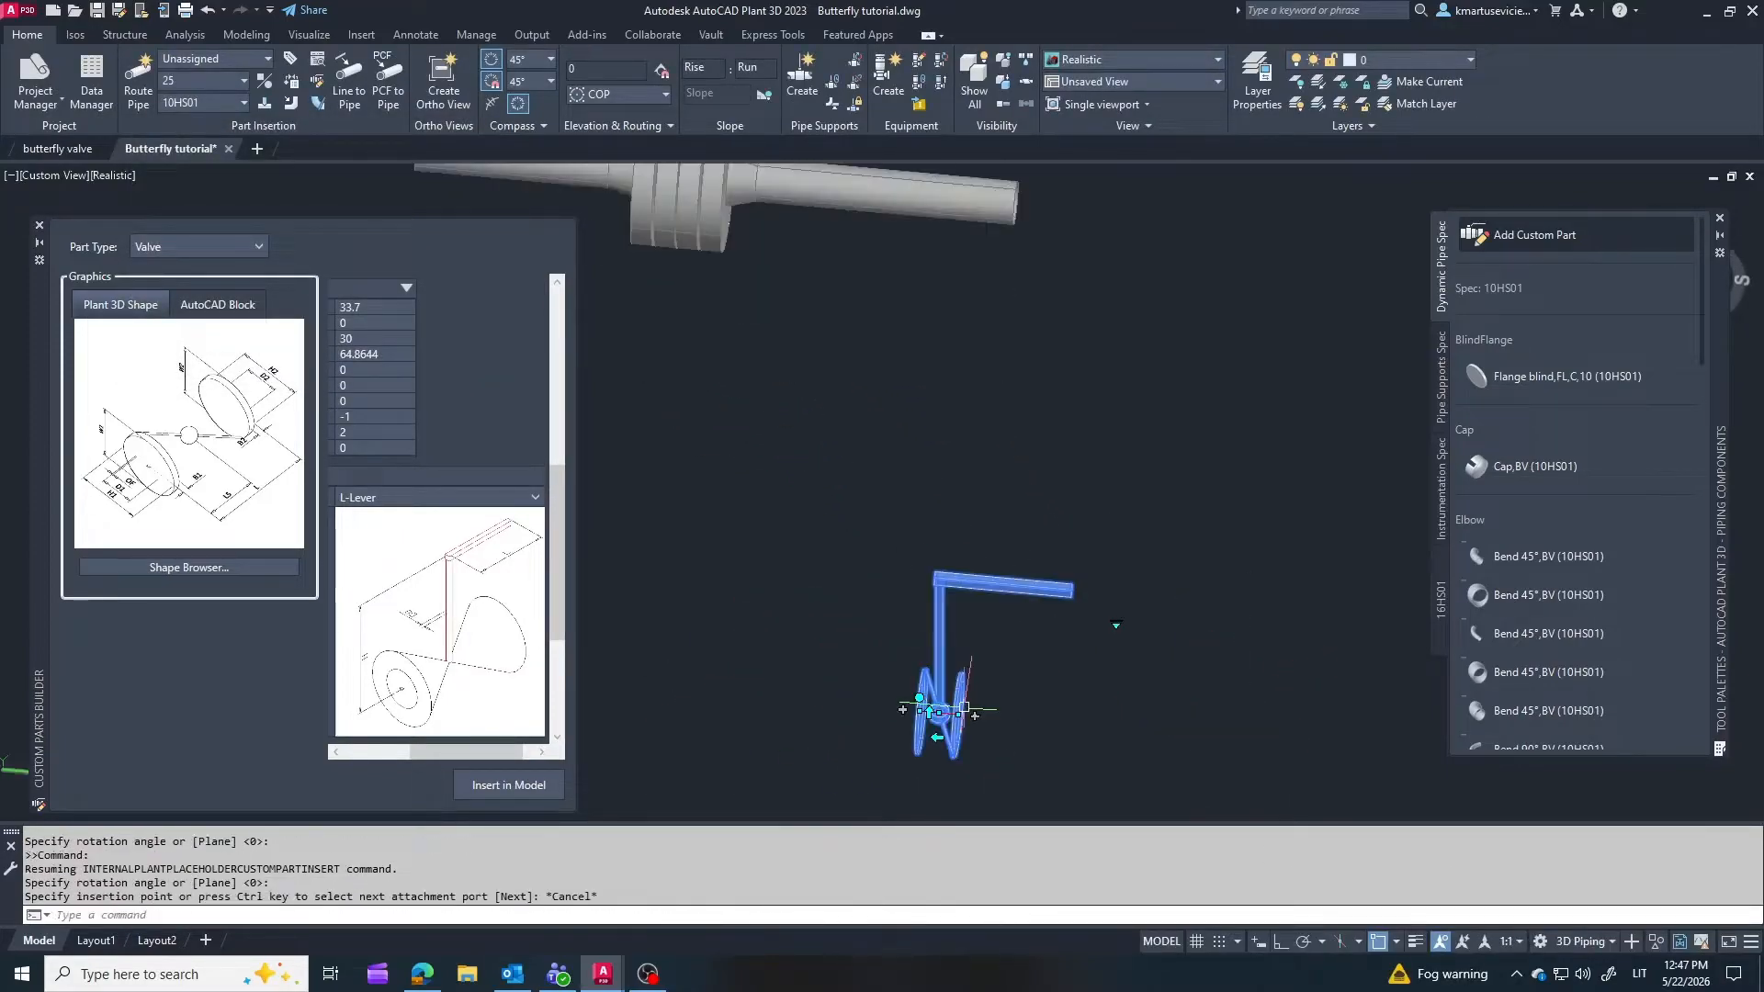
left_click(976, 718)
left_click(1268, 742)
key("Escape")
Route a matching flanged pipe from the other port of the custom L-Lever valve
left_click(922, 700)
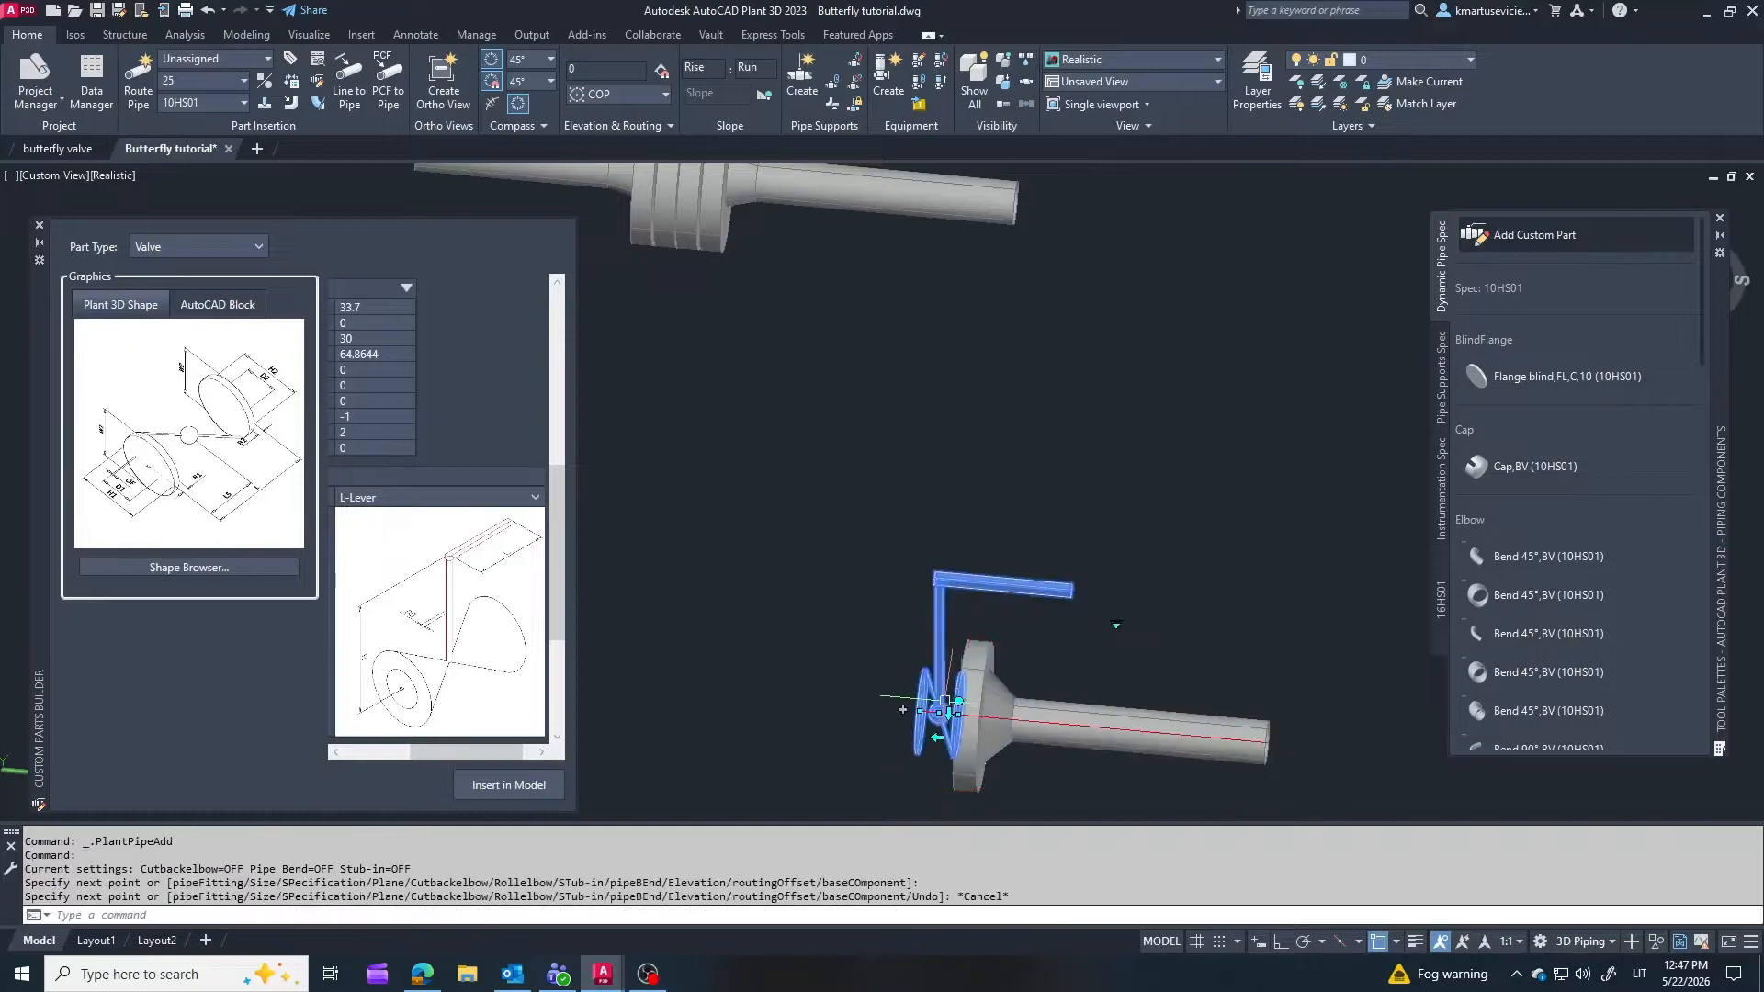
left_click(903, 711)
left_click(634, 686)
key("Escape")
key("Escape")
scroll(1321, 607, "down", 3)
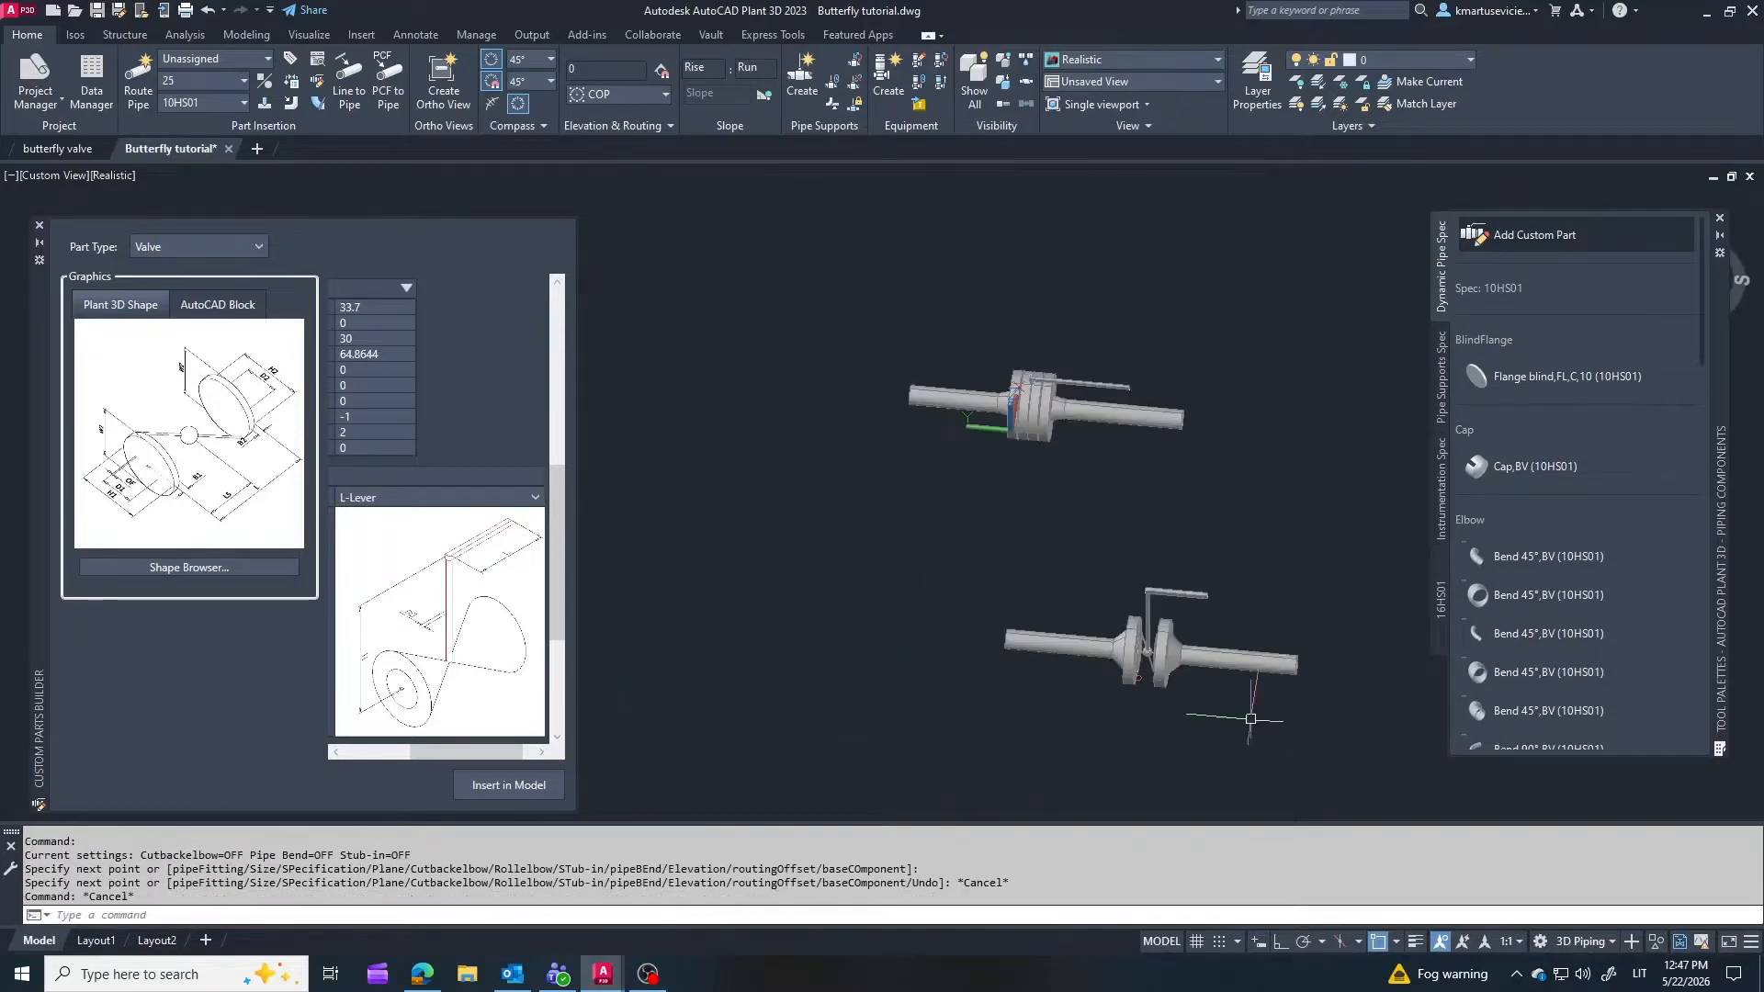
Move the whole custom valve assembly with its flanges and pipes closer to the first valve assembly
left_click(1252, 720)
left_click(1052, 561)
left_click(246, 34)
left_click(551, 59)
left_click(1339, 728)
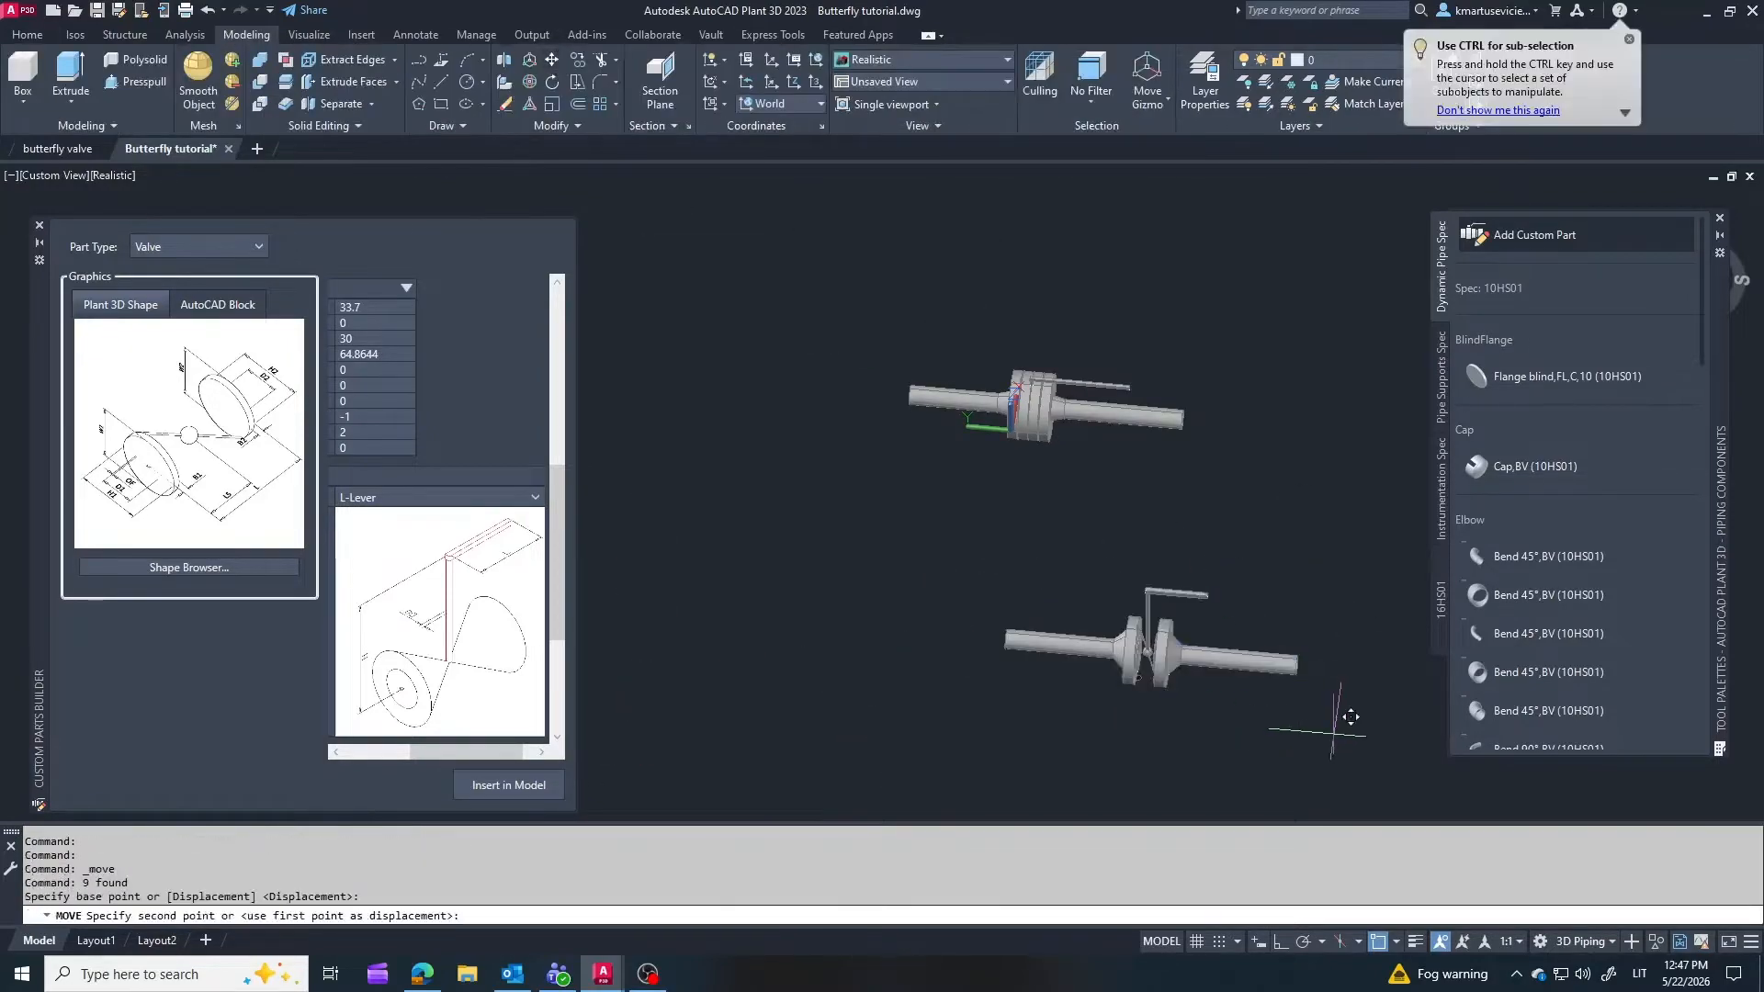
left_click(1197, 596)
Close the piping tool palettes and the Custom Parts Builder
left_click(1720, 220)
left_click(39, 225)
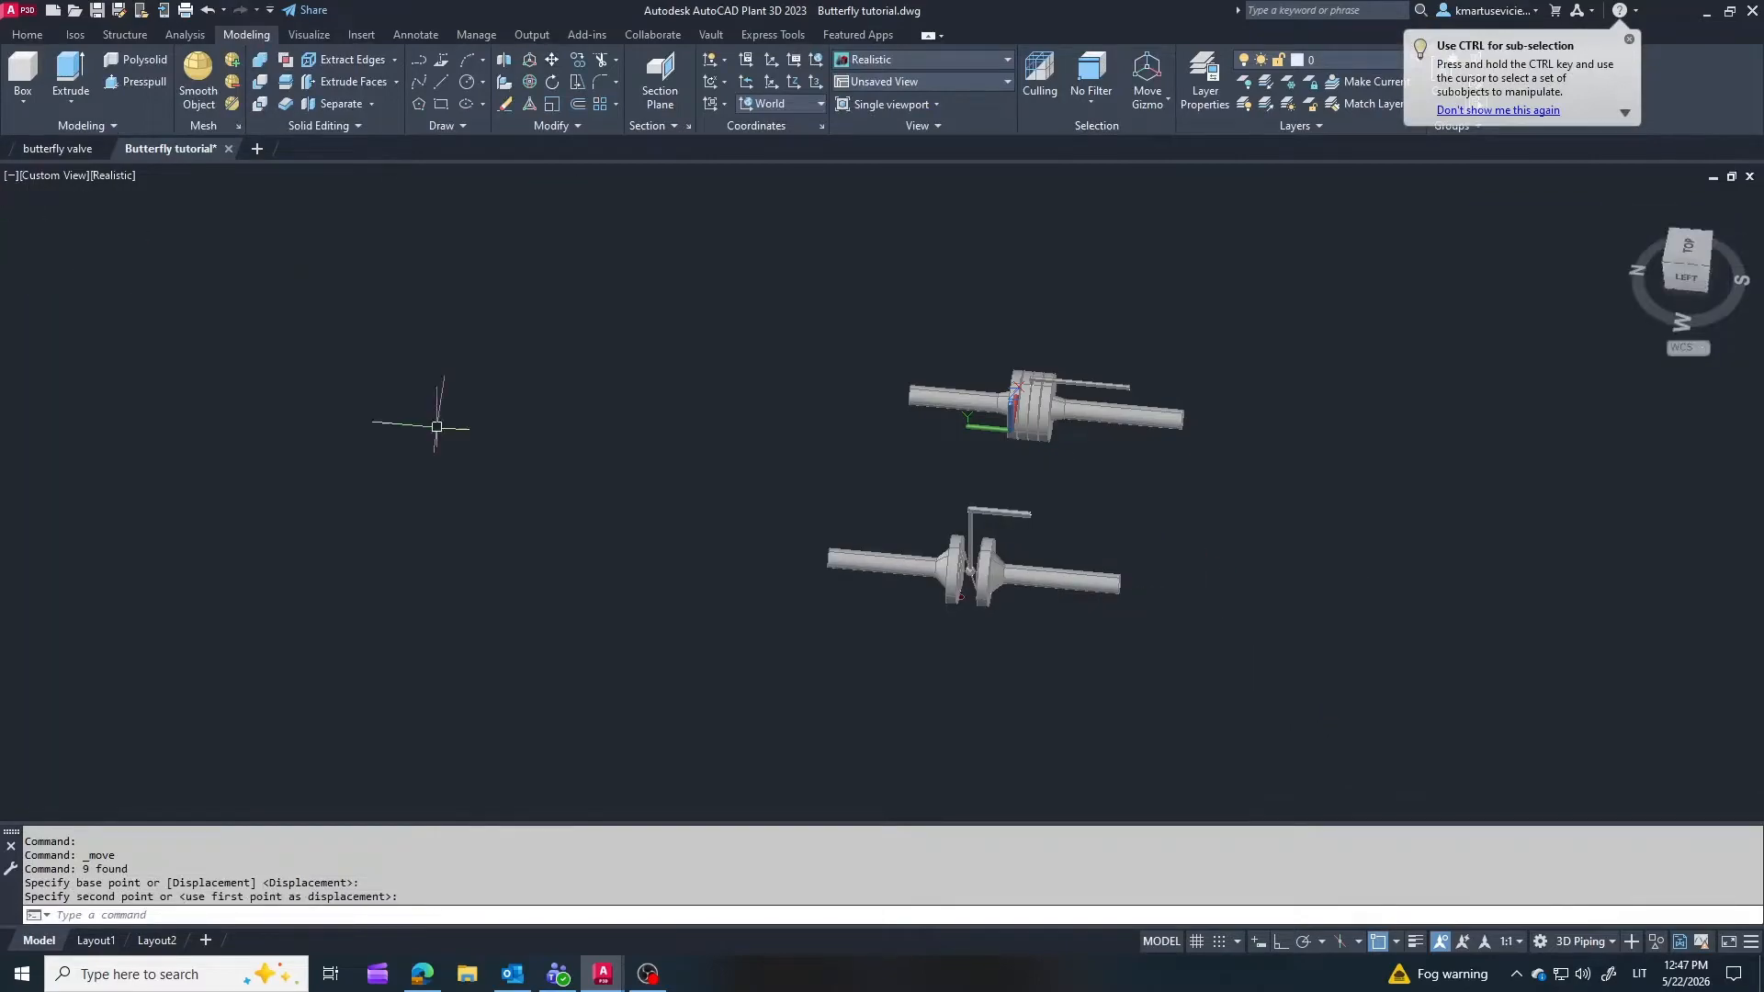
mouse_move(433, 413)
middle_mouse_down("shift")
mouse_move(1032, 465)
mouse_move(1185, 497)
middle_mouse_up("shift")
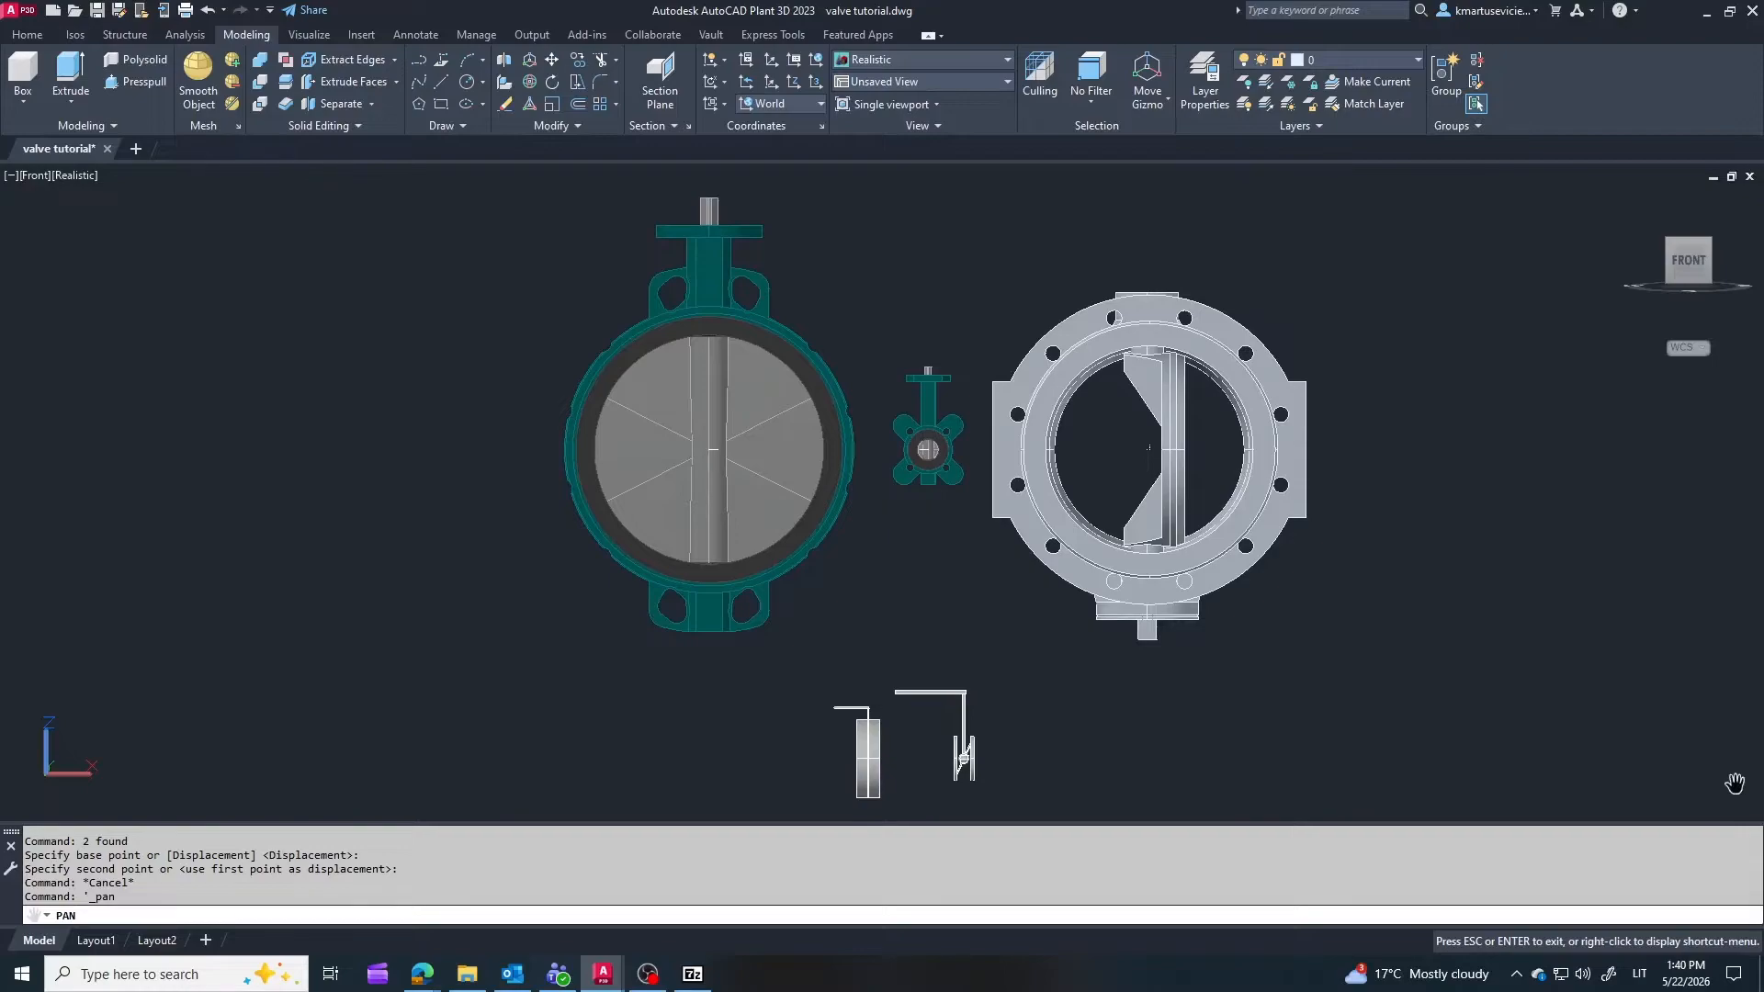
key("Escape")
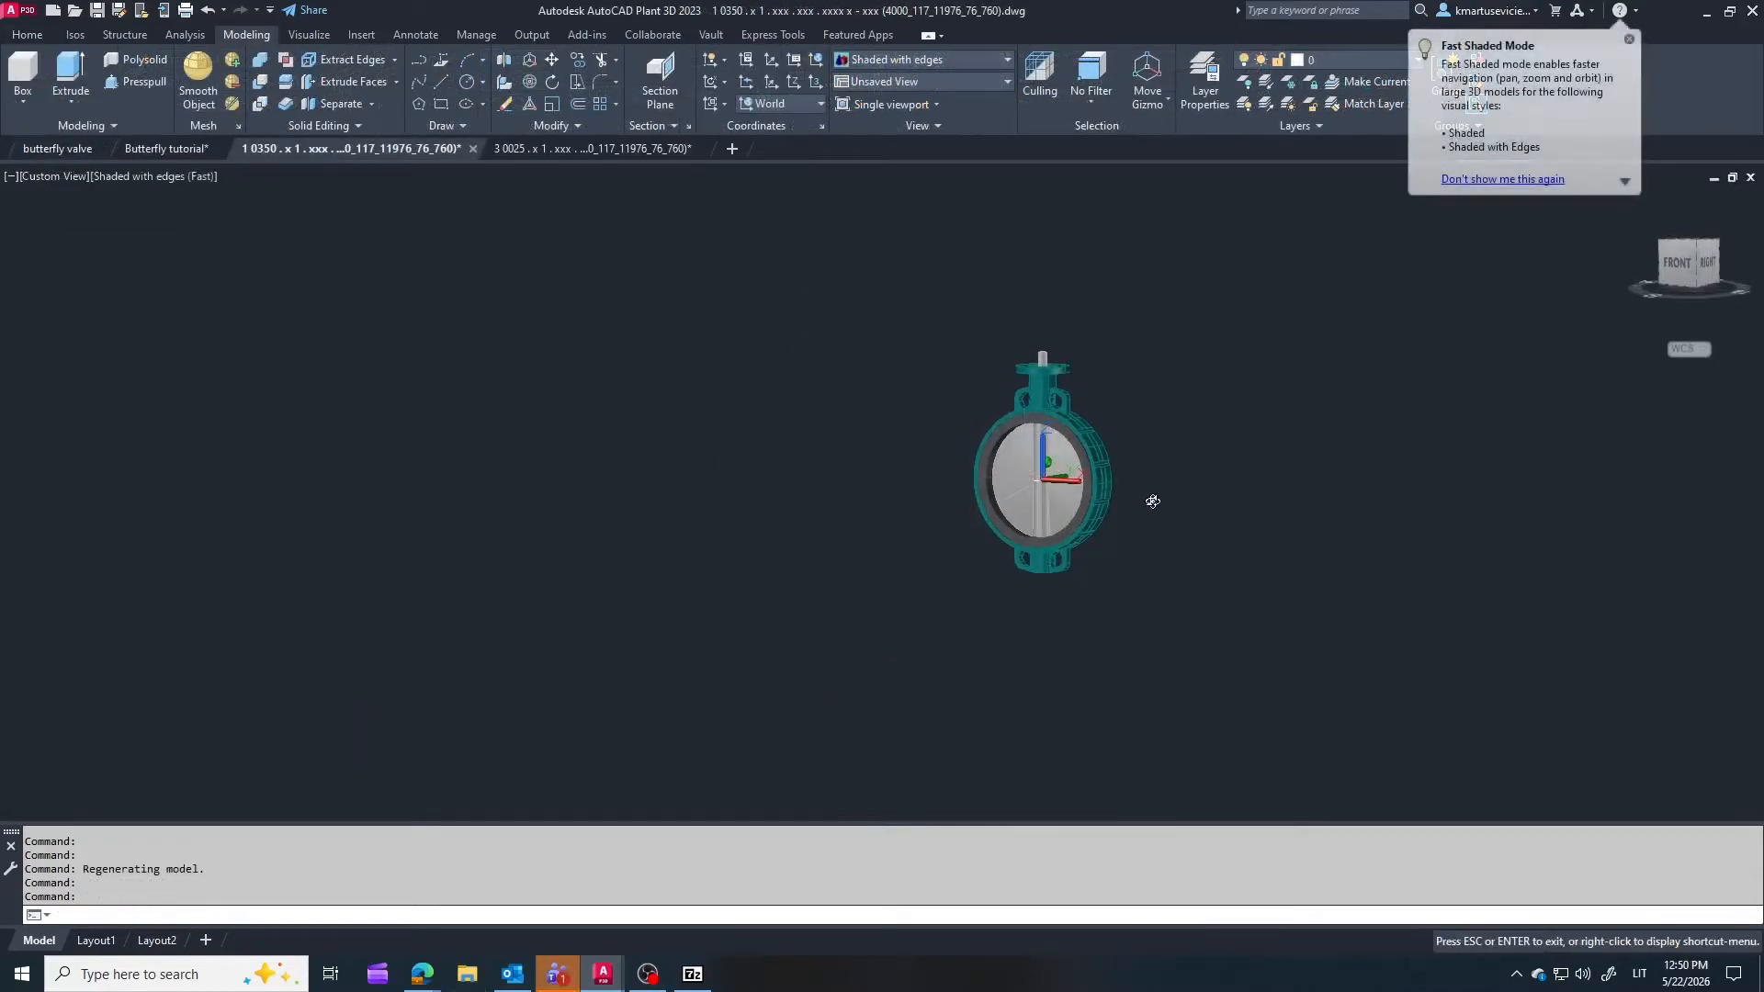
left_click_drag(1152, 501, 1102, 517)
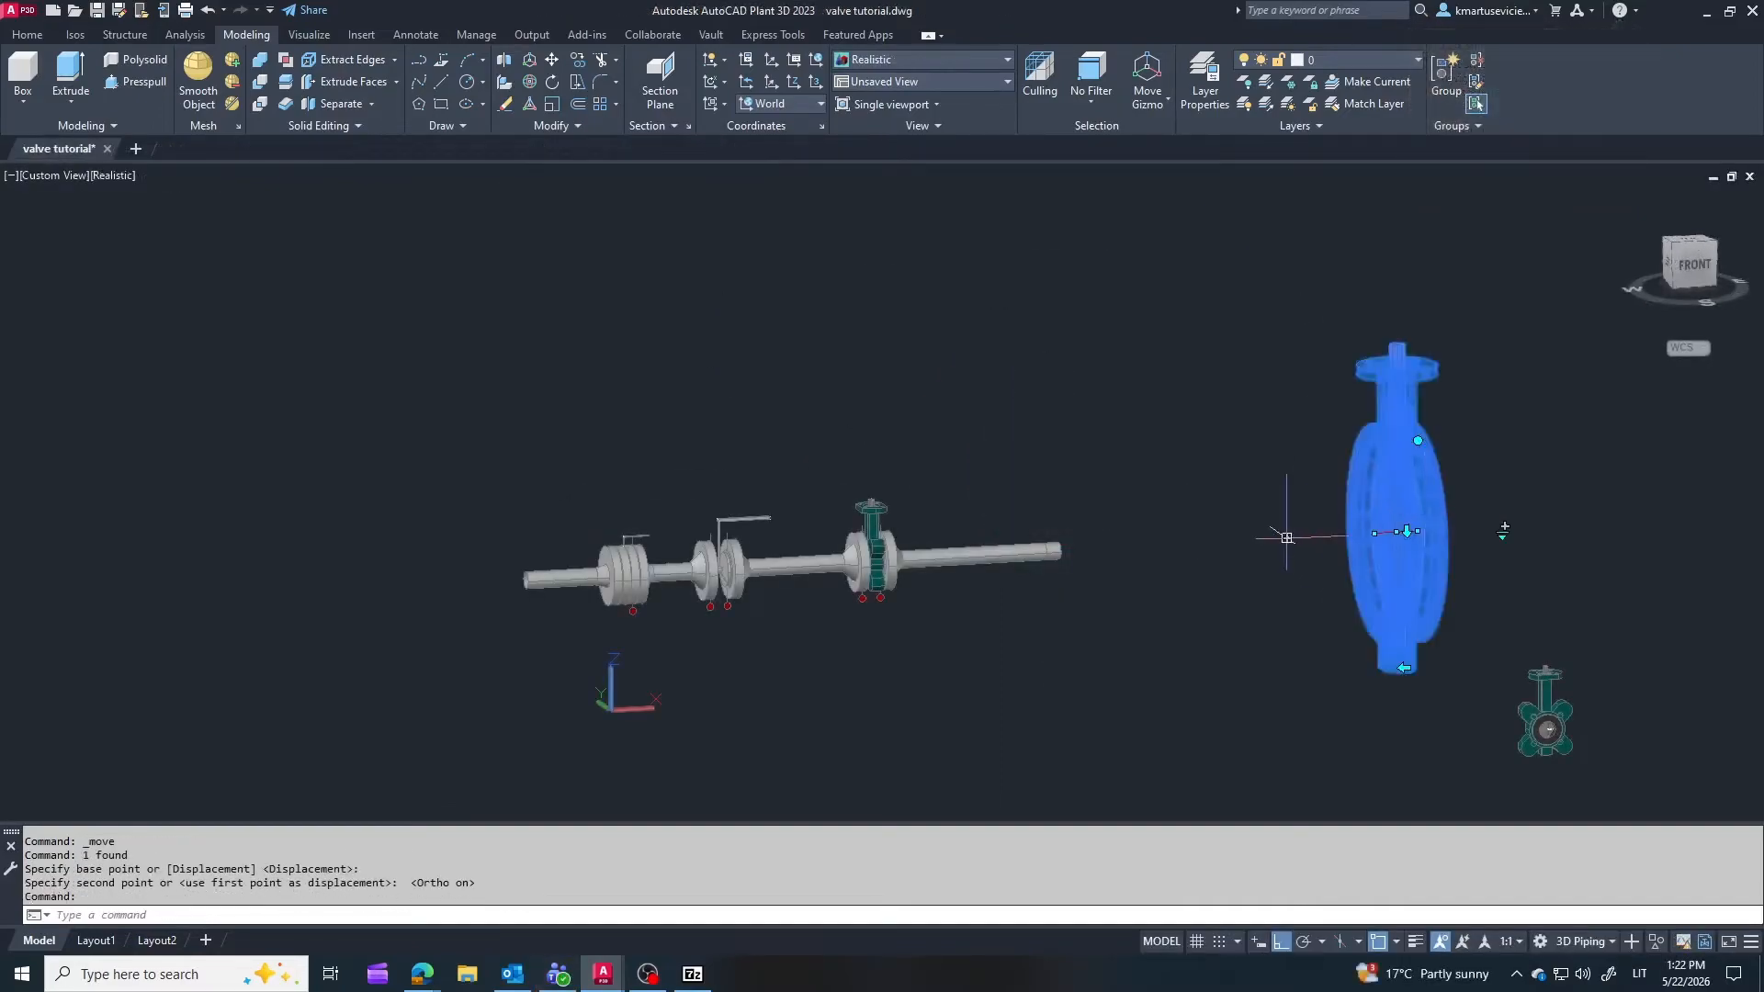
Route a short flanged pipe from the large teal butterfly valve's port facing the small pipe run
key("Escape")
left_click(1286, 538)
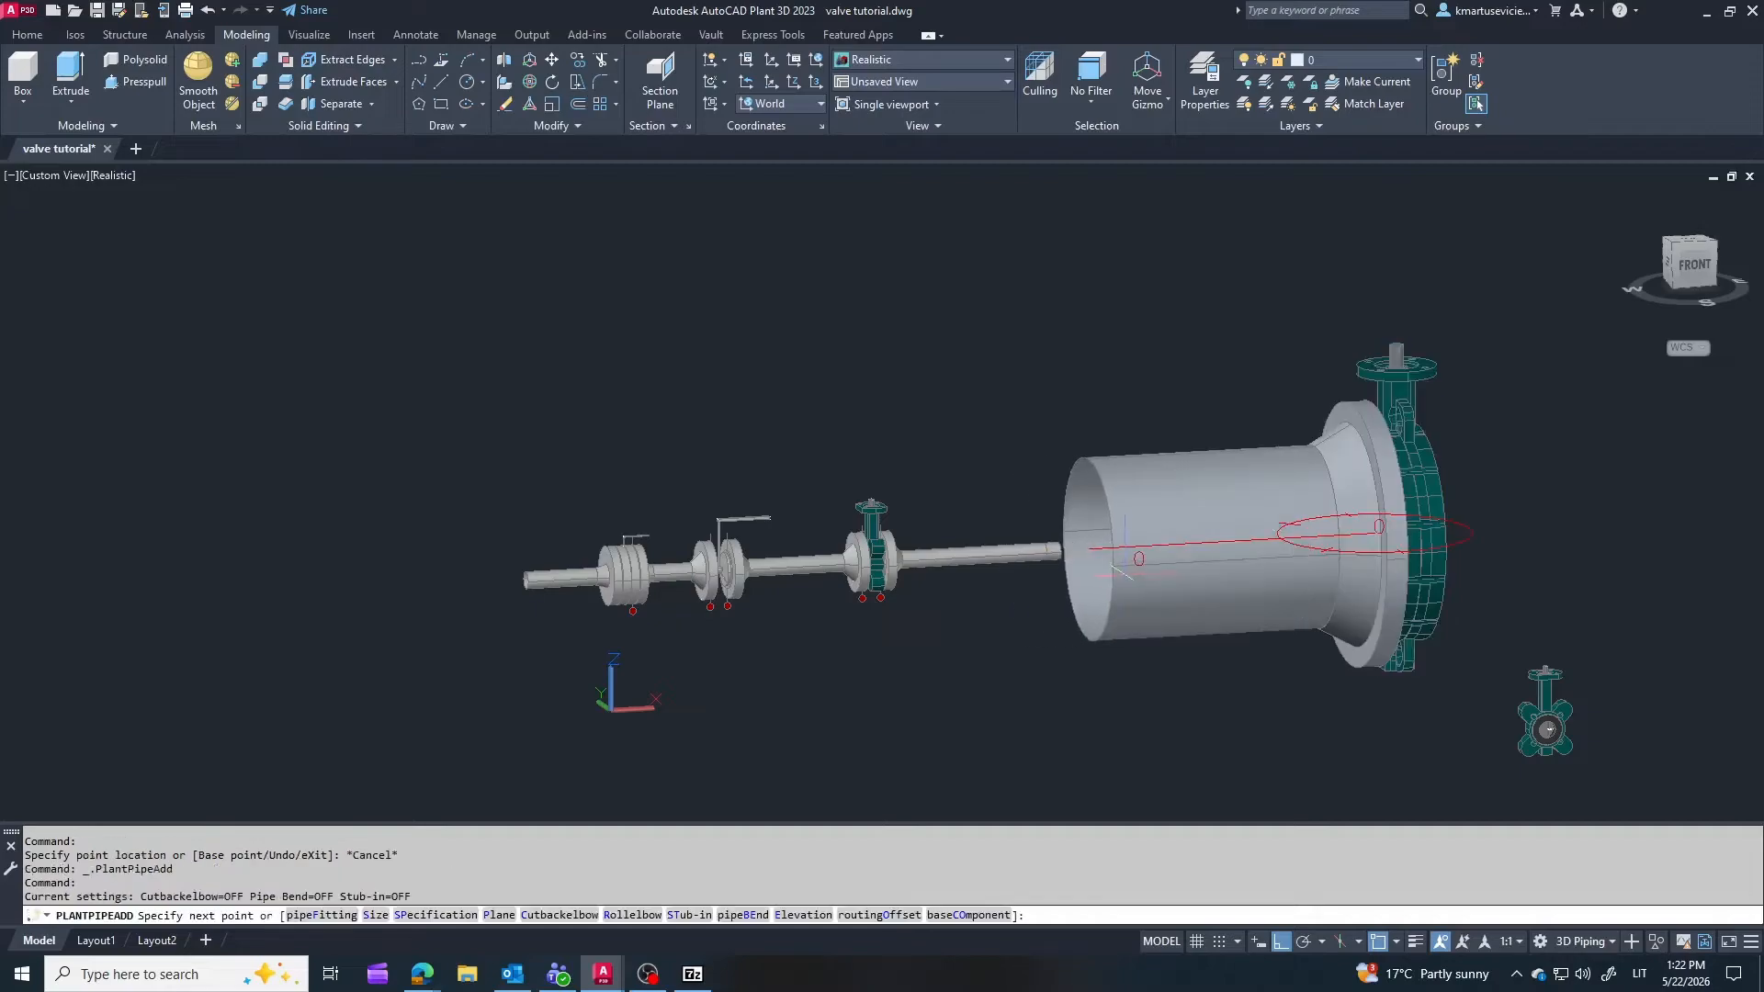
left_click(1109, 554)
key("Escape")
left_click(1198, 557)
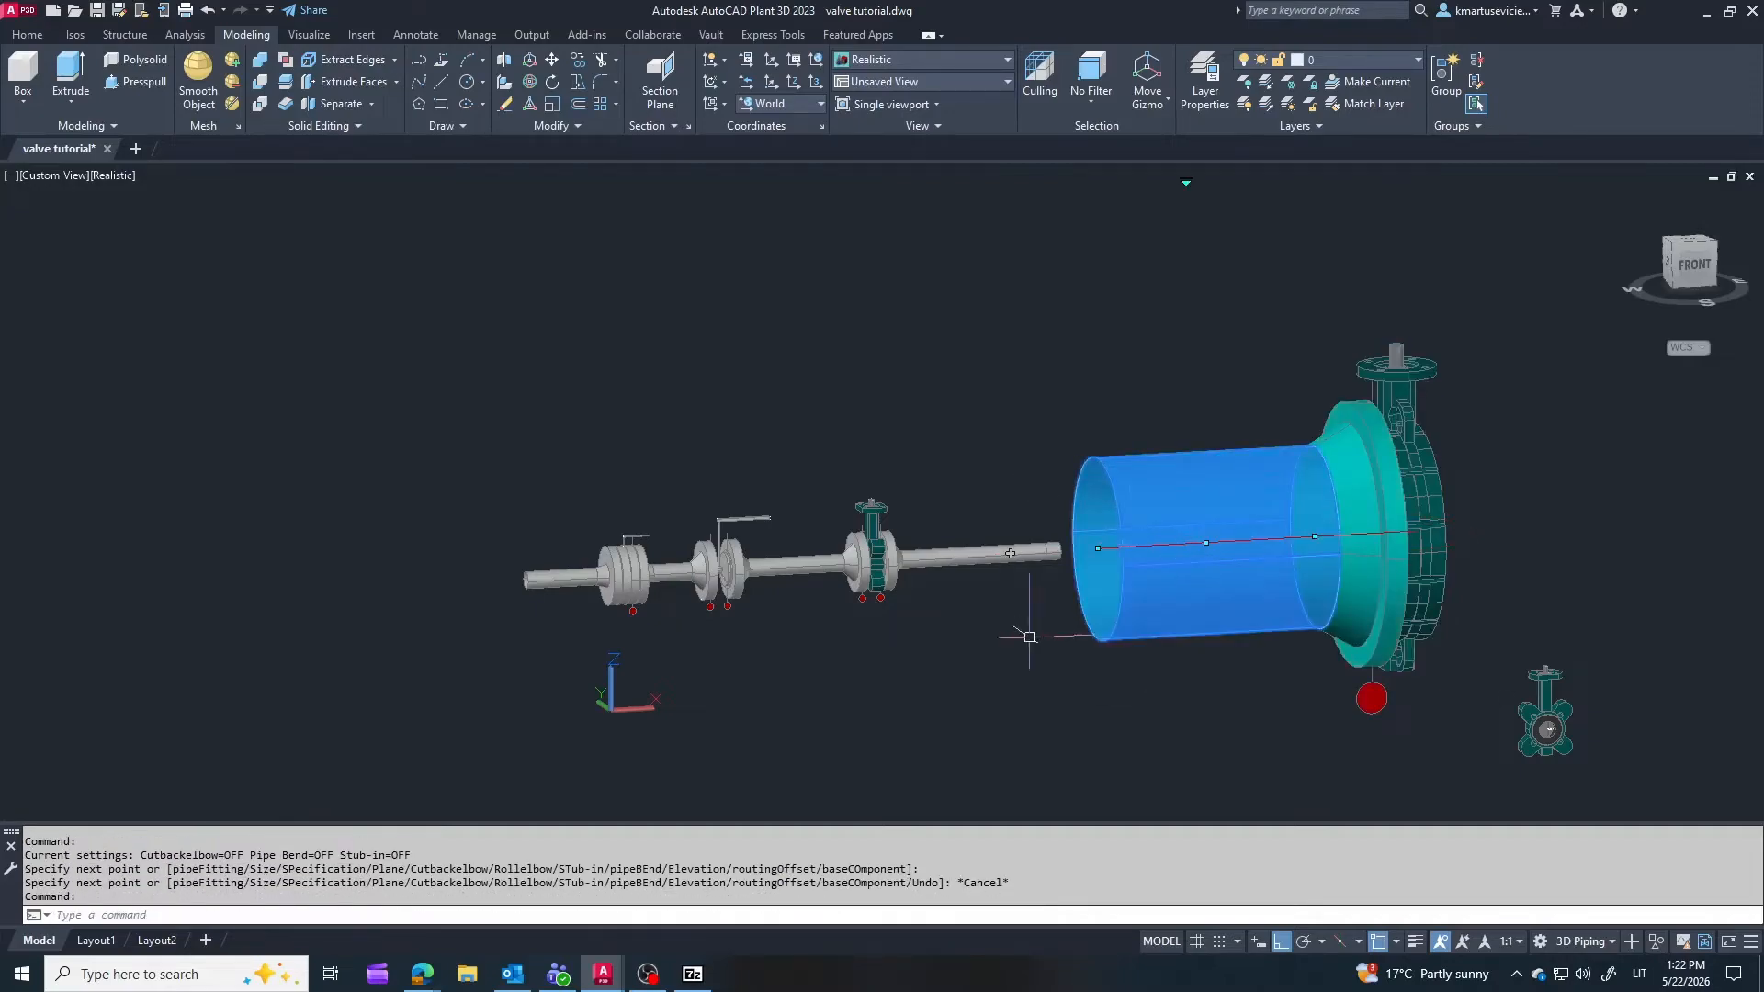
key("Escape")
Route a second flanged pipe from the opposite port of the large teal butterfly valve
scroll(1029, 635, "down", 2)
middle_click_drag(1425, 598, 1376, 649, "shift")
scroll(1268, 595, "up", 5)
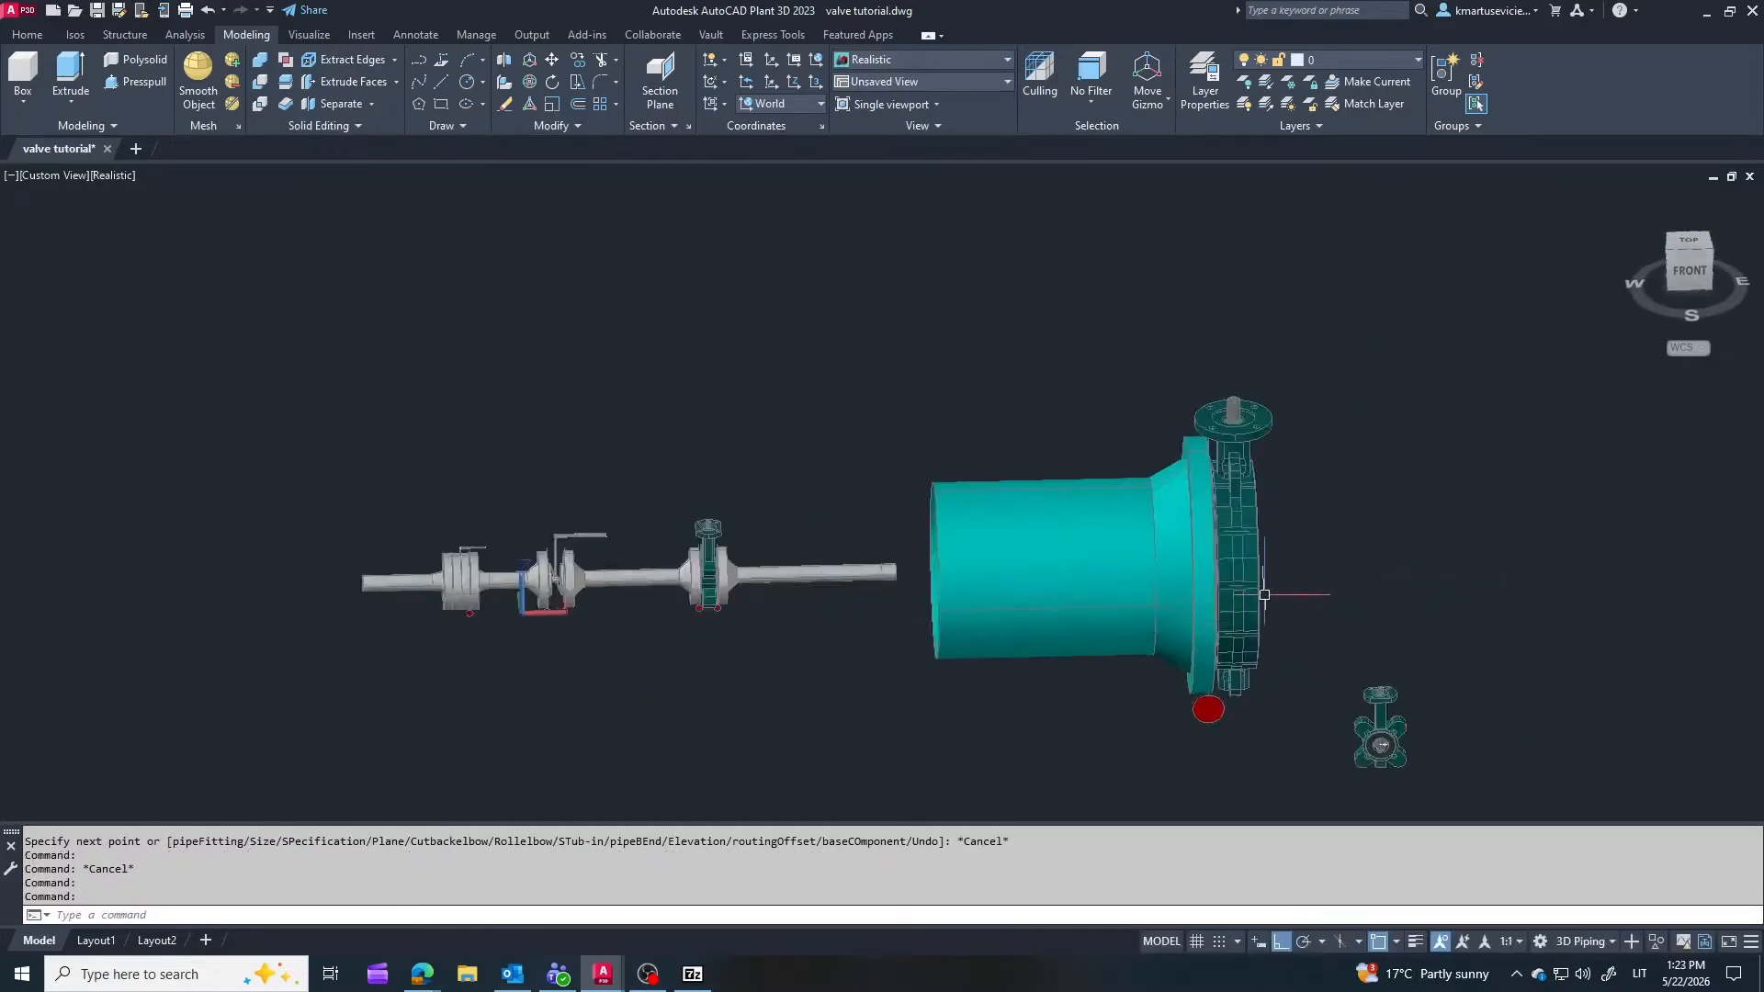
left_click(1241, 560)
left_click(1371, 548)
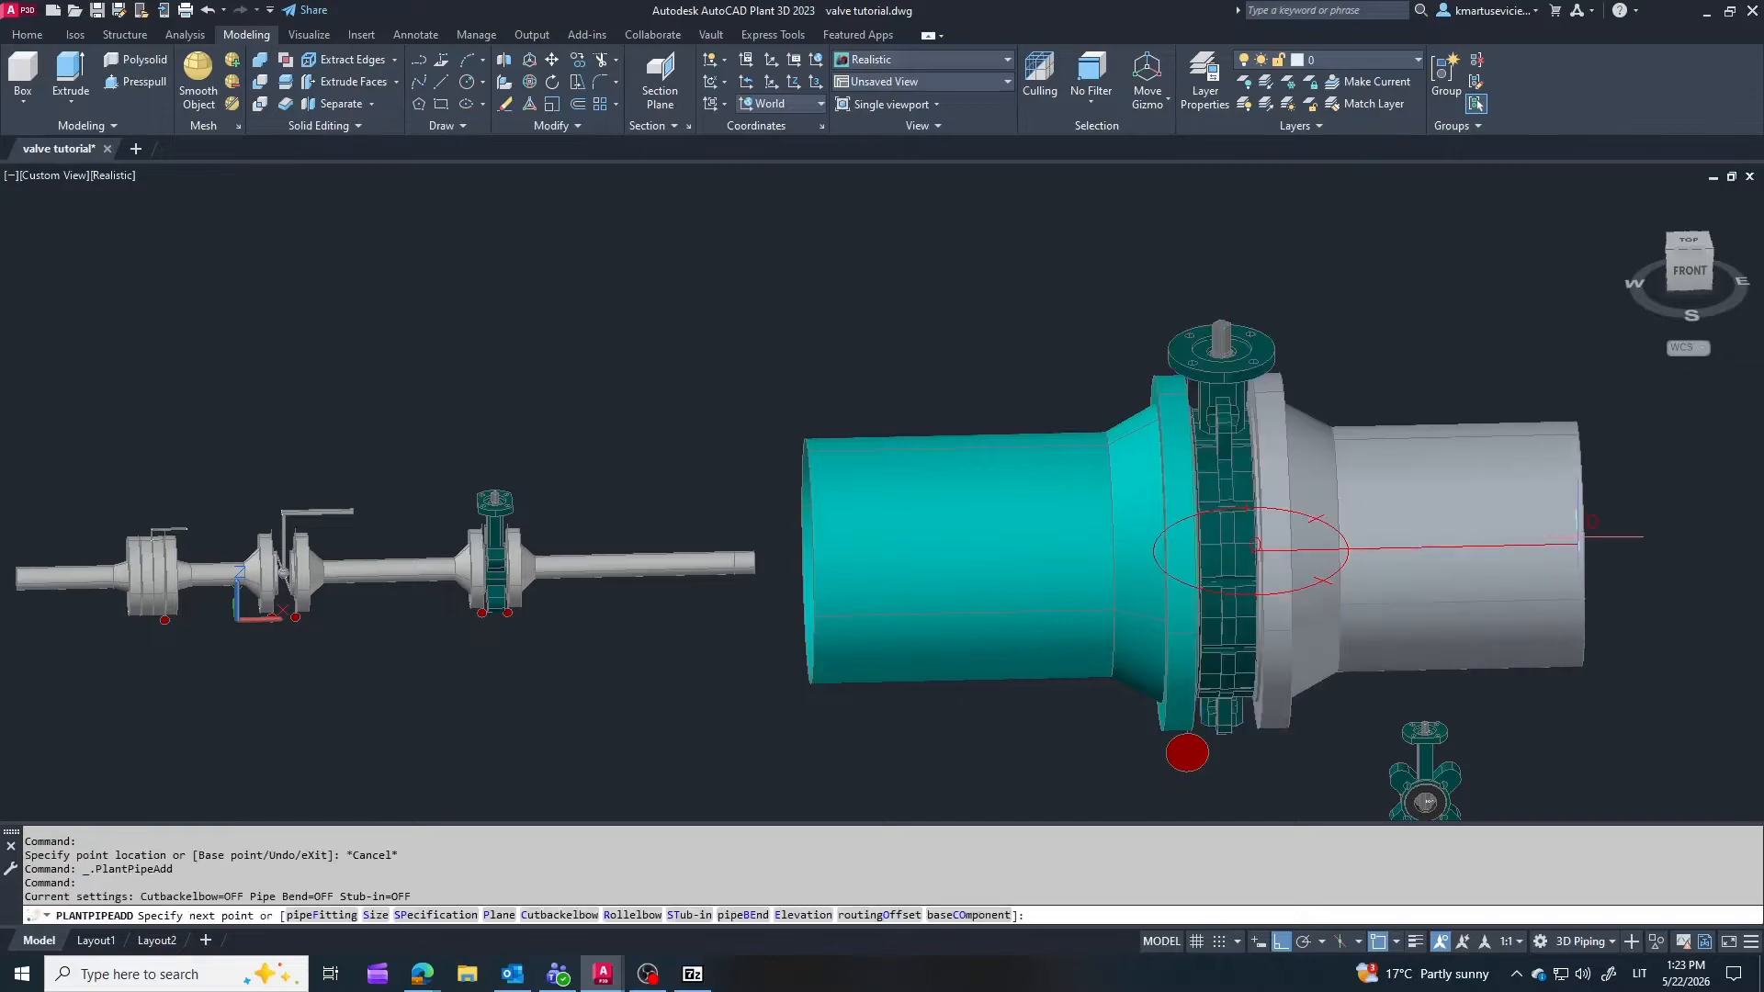
left_click(1584, 538)
key("Escape")
Examine the large valve's flange connections and the detailed standalone valve models from several angles
scroll(1260, 519, "down", 1)
scroll(1261, 519, "up", 2)
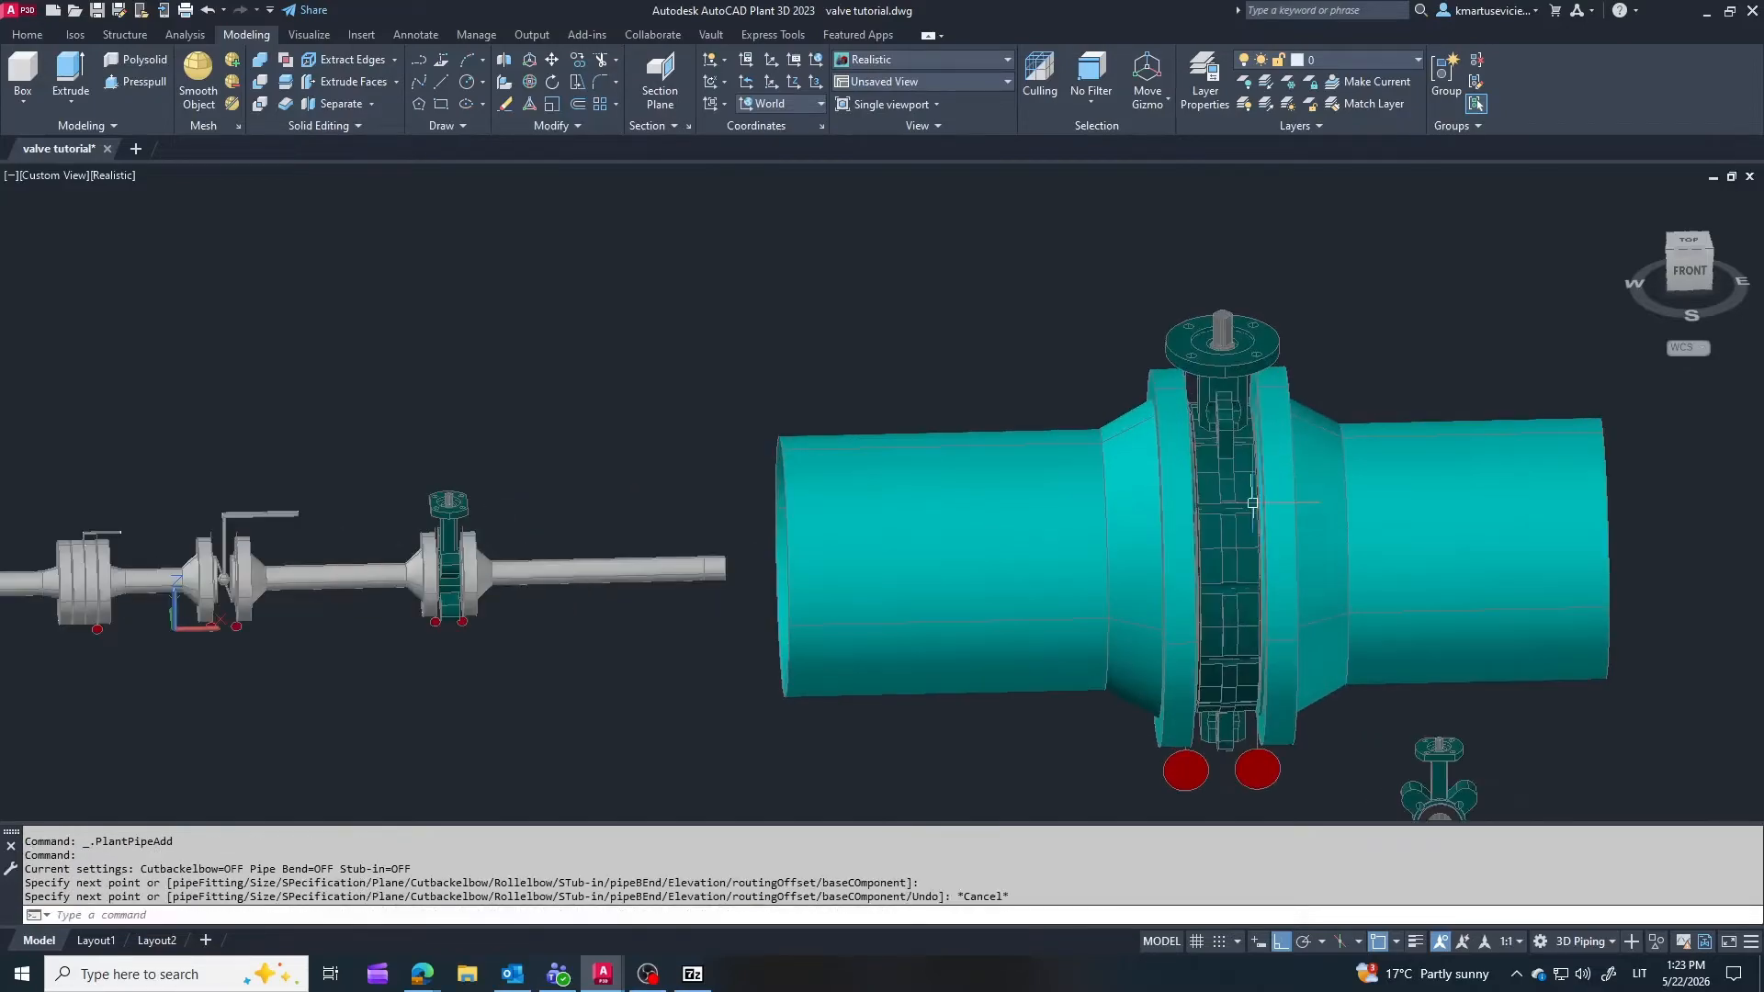
mouse_move(1275, 539)
middle_mouse_down("shift")
mouse_move(1185, 559)
mouse_move(1292, 568)
middle_mouse_up("shift")
key("Escape")
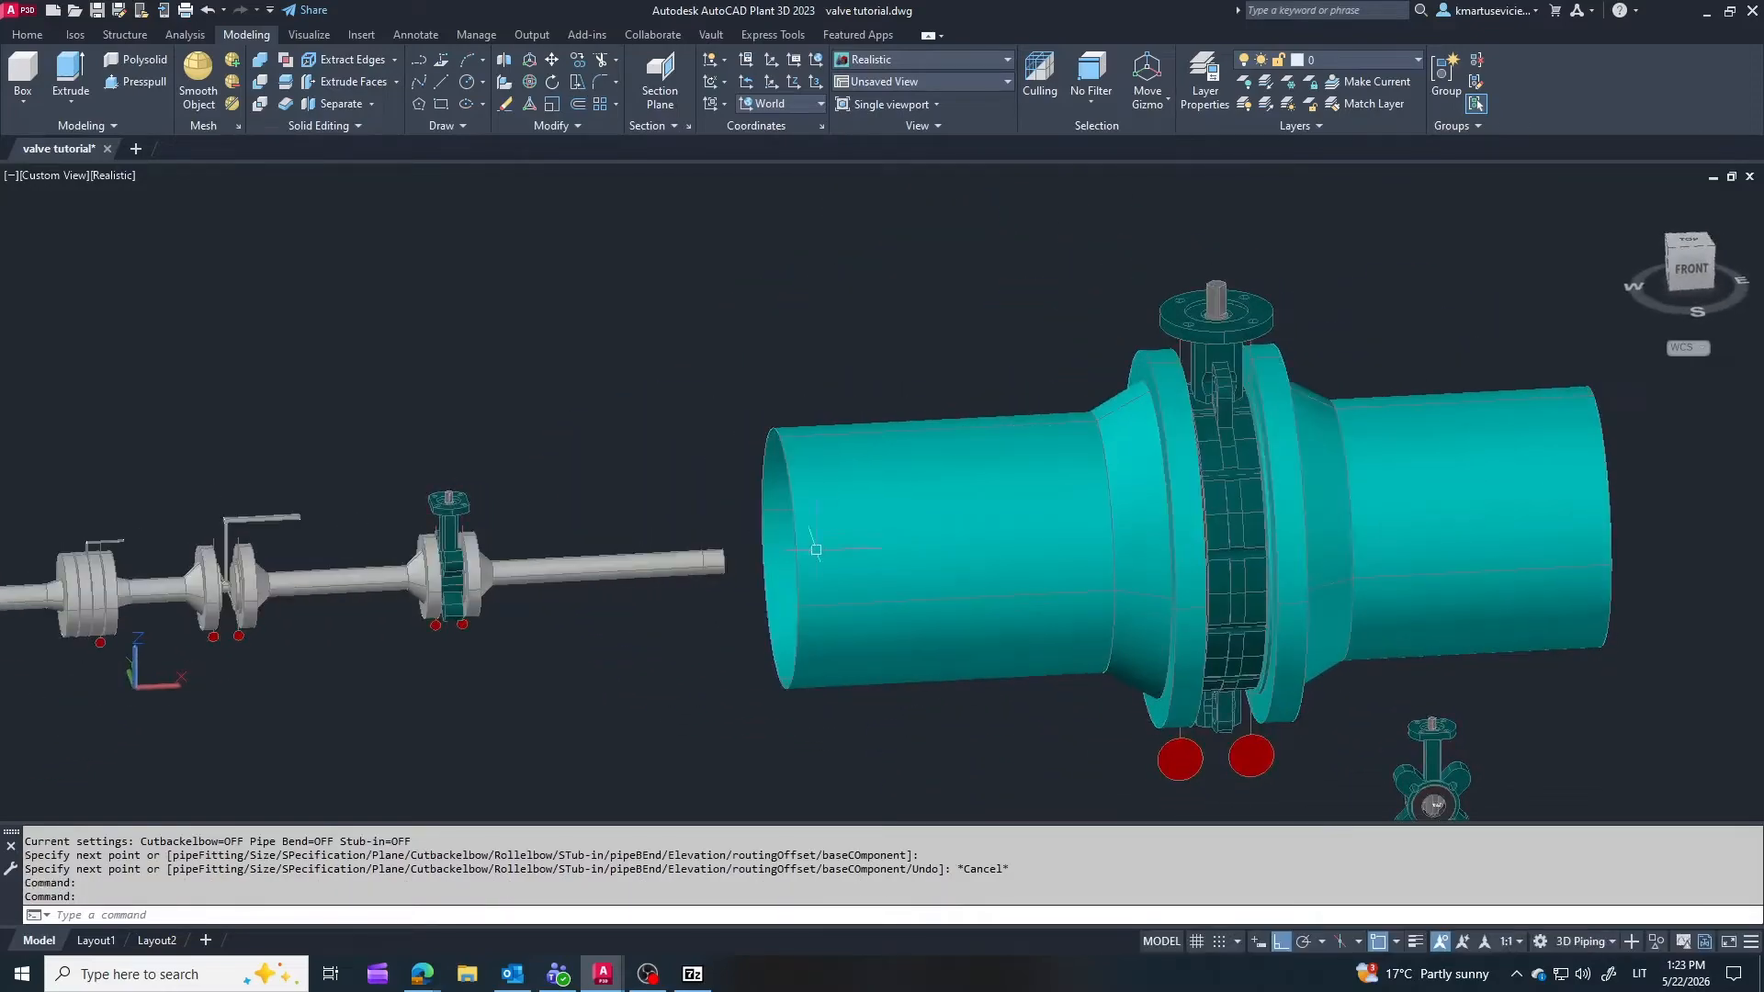
scroll(754, 520, "down", 3)
key("Escape")
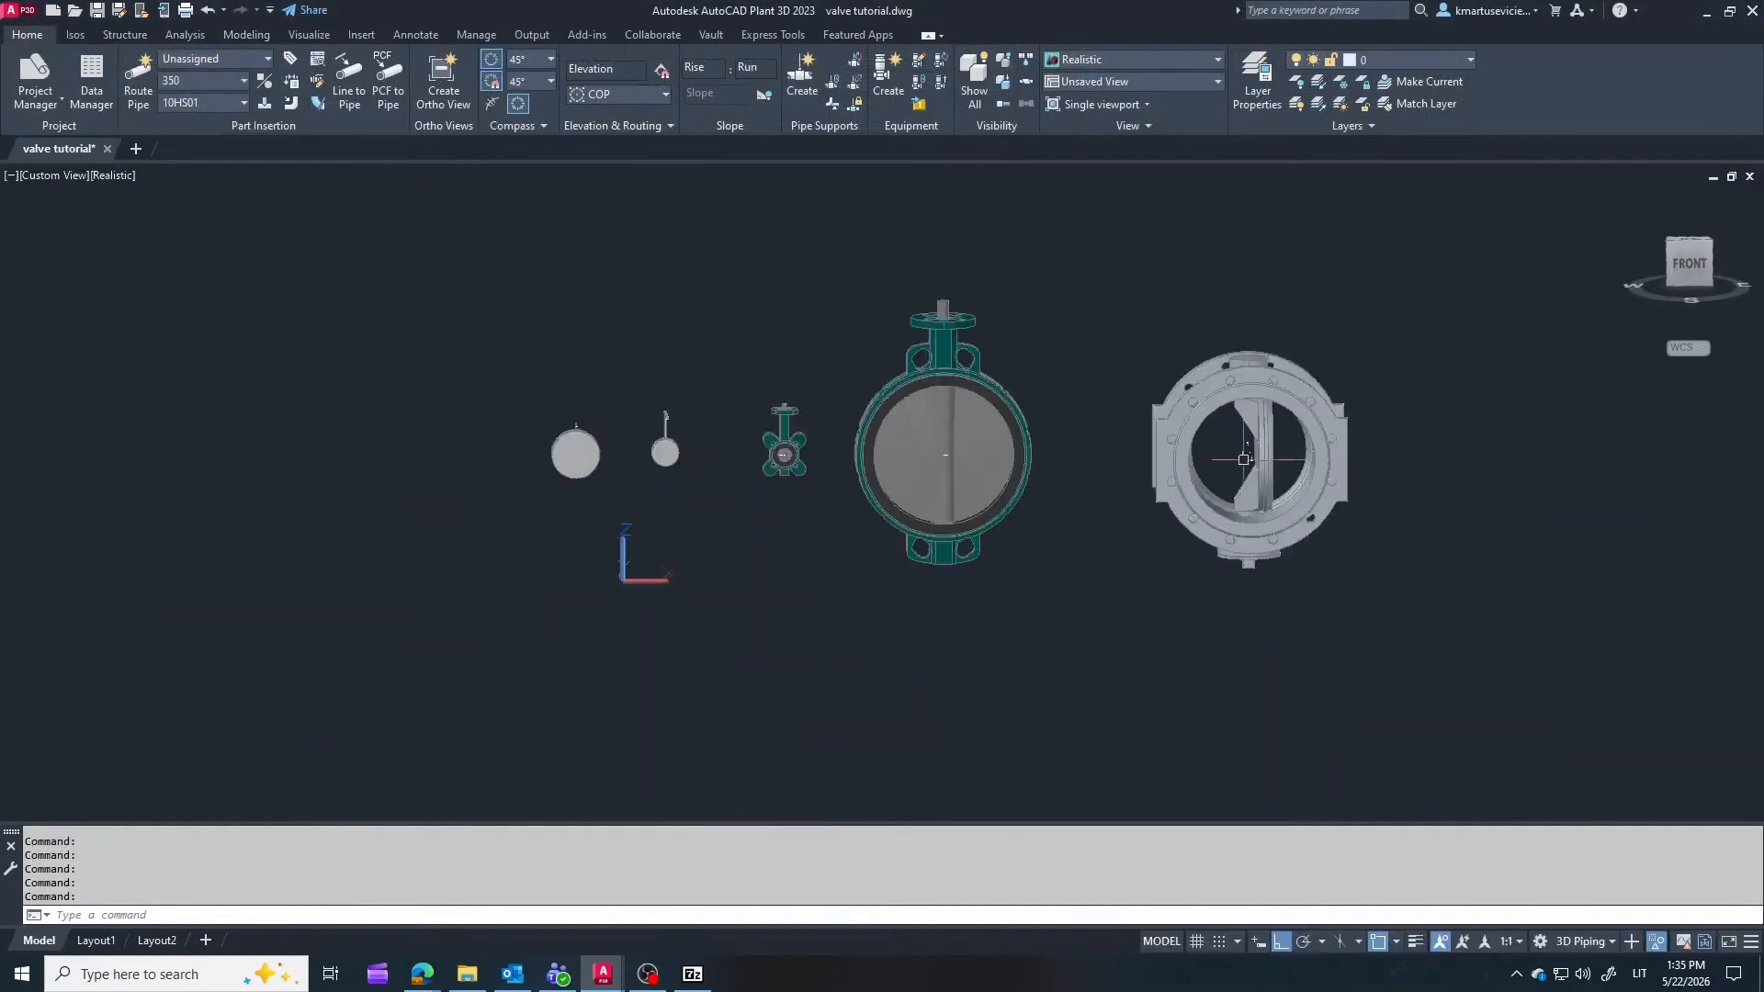
scroll(1244, 458, "up", 2)
middle_click_drag(1245, 458, 1108, 553, "shift")
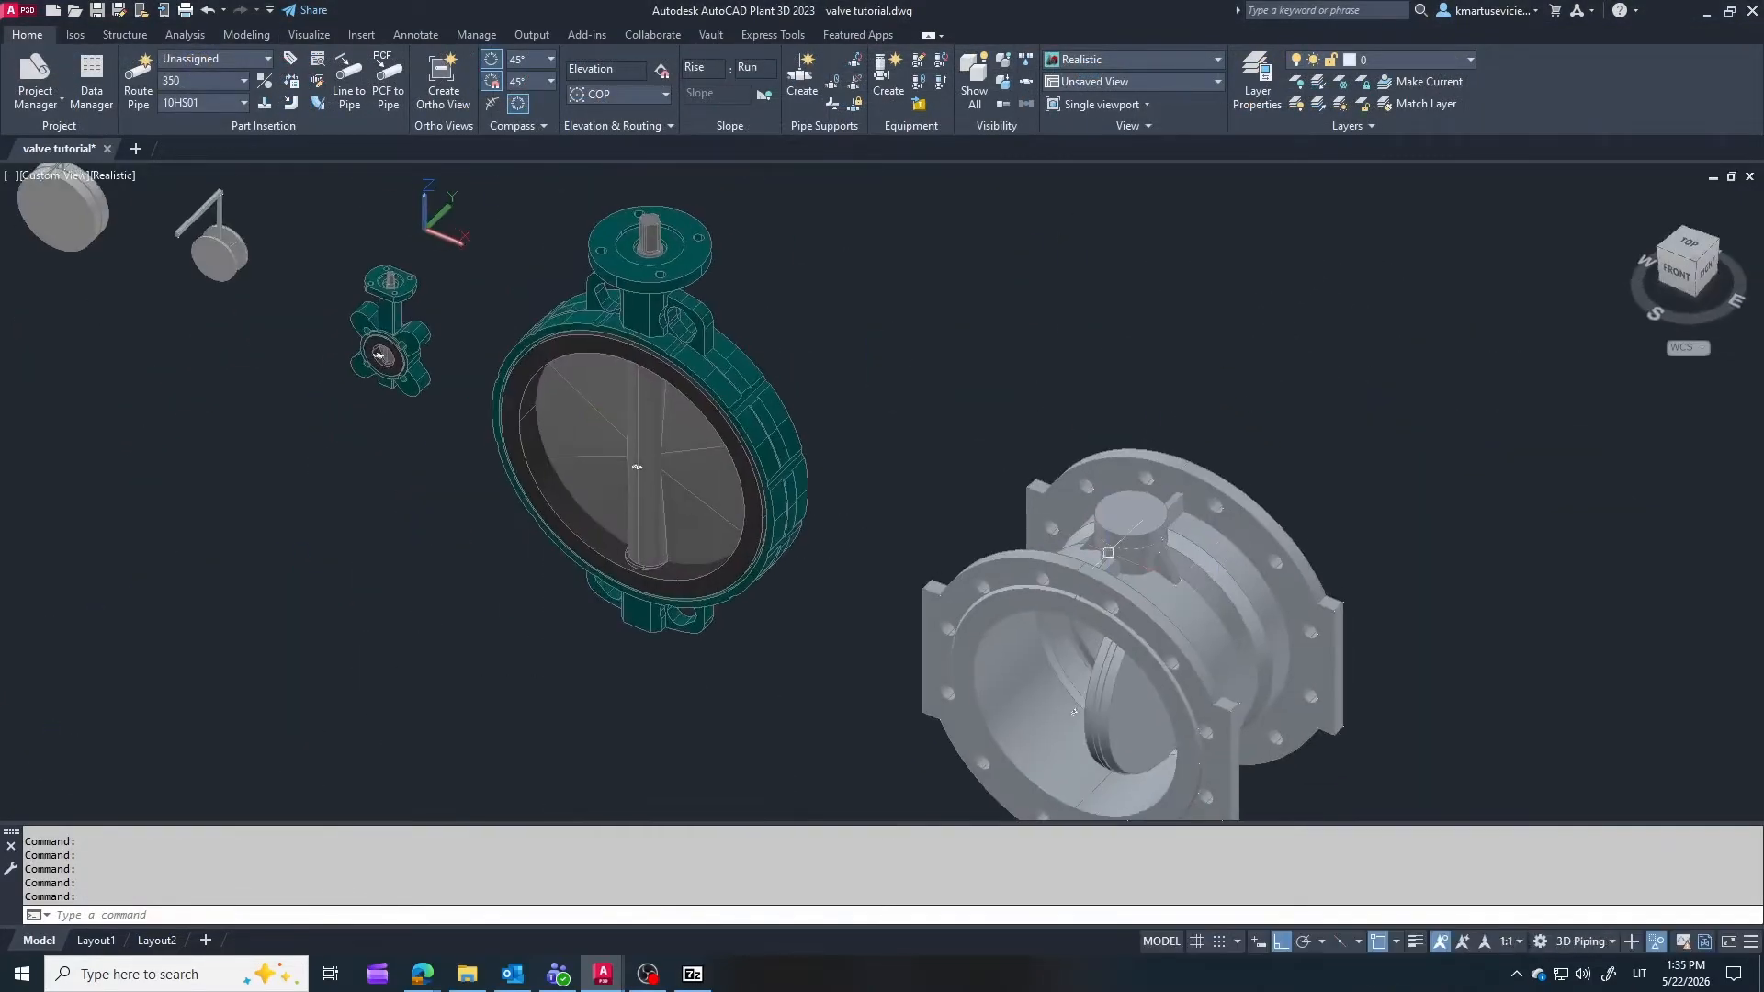
middle_click_drag(631, 425, 689, 564, "shift")
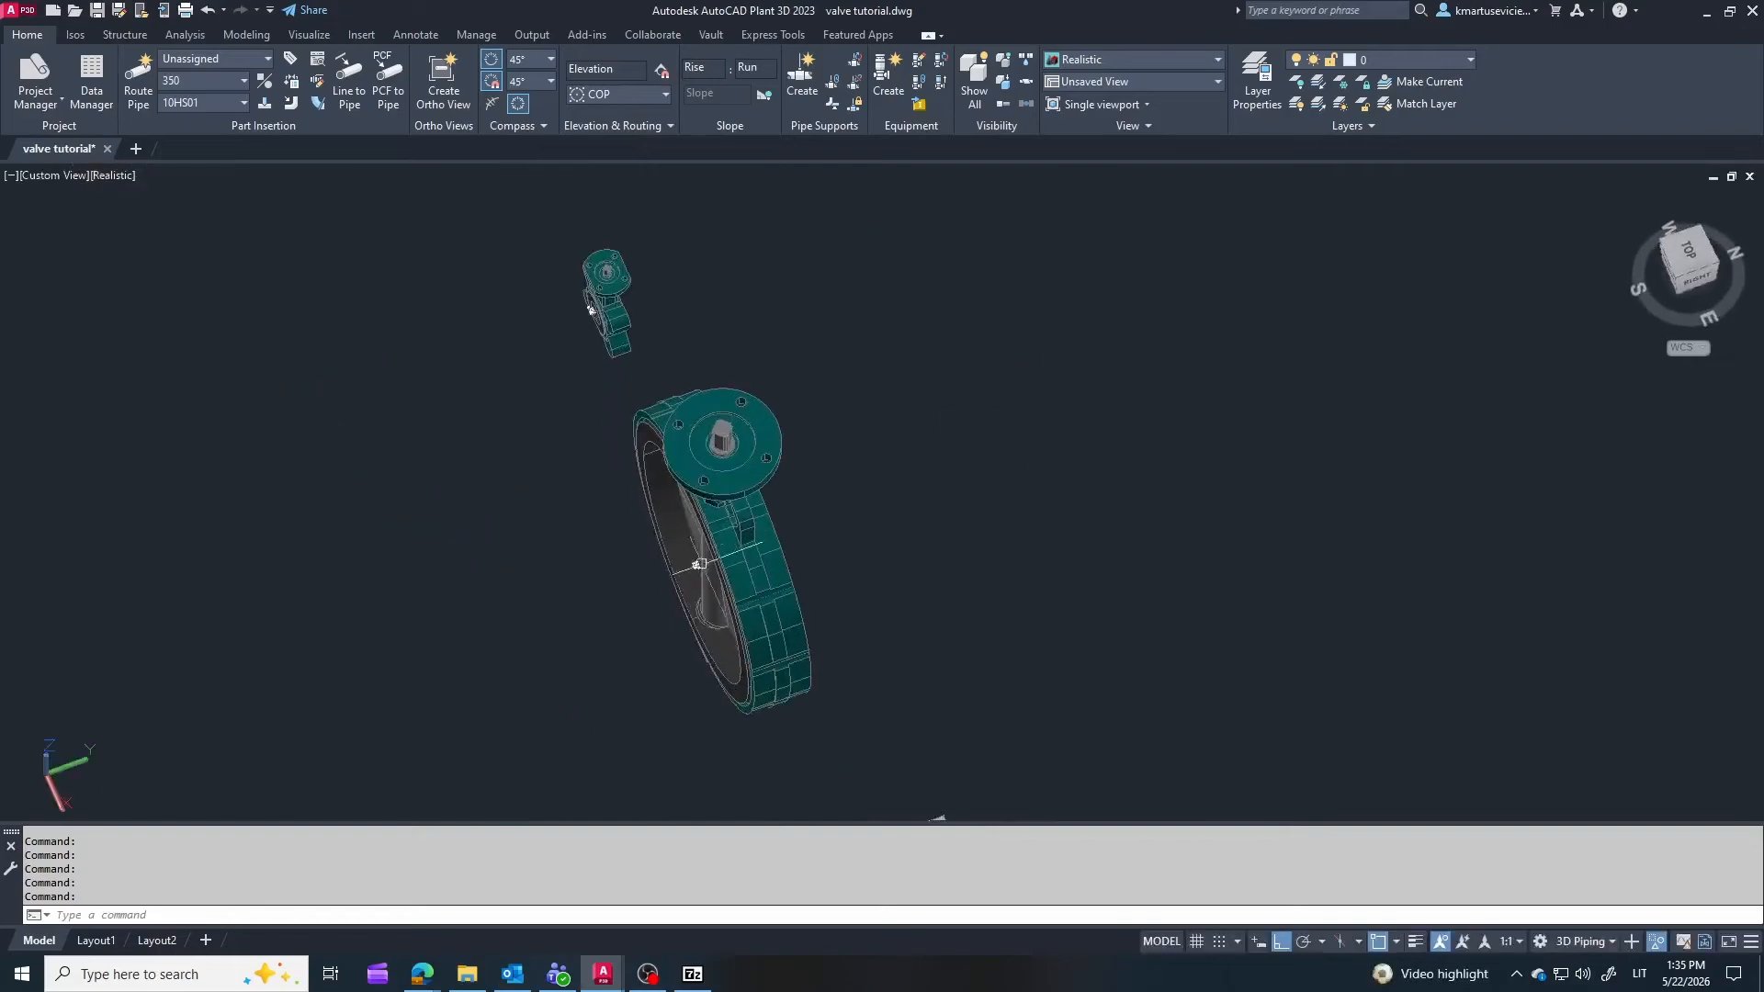
Route a short flanged pipe from the large teal butterfly valve's port on the side away from the other valves
left_click(666, 582)
left_click(570, 606)
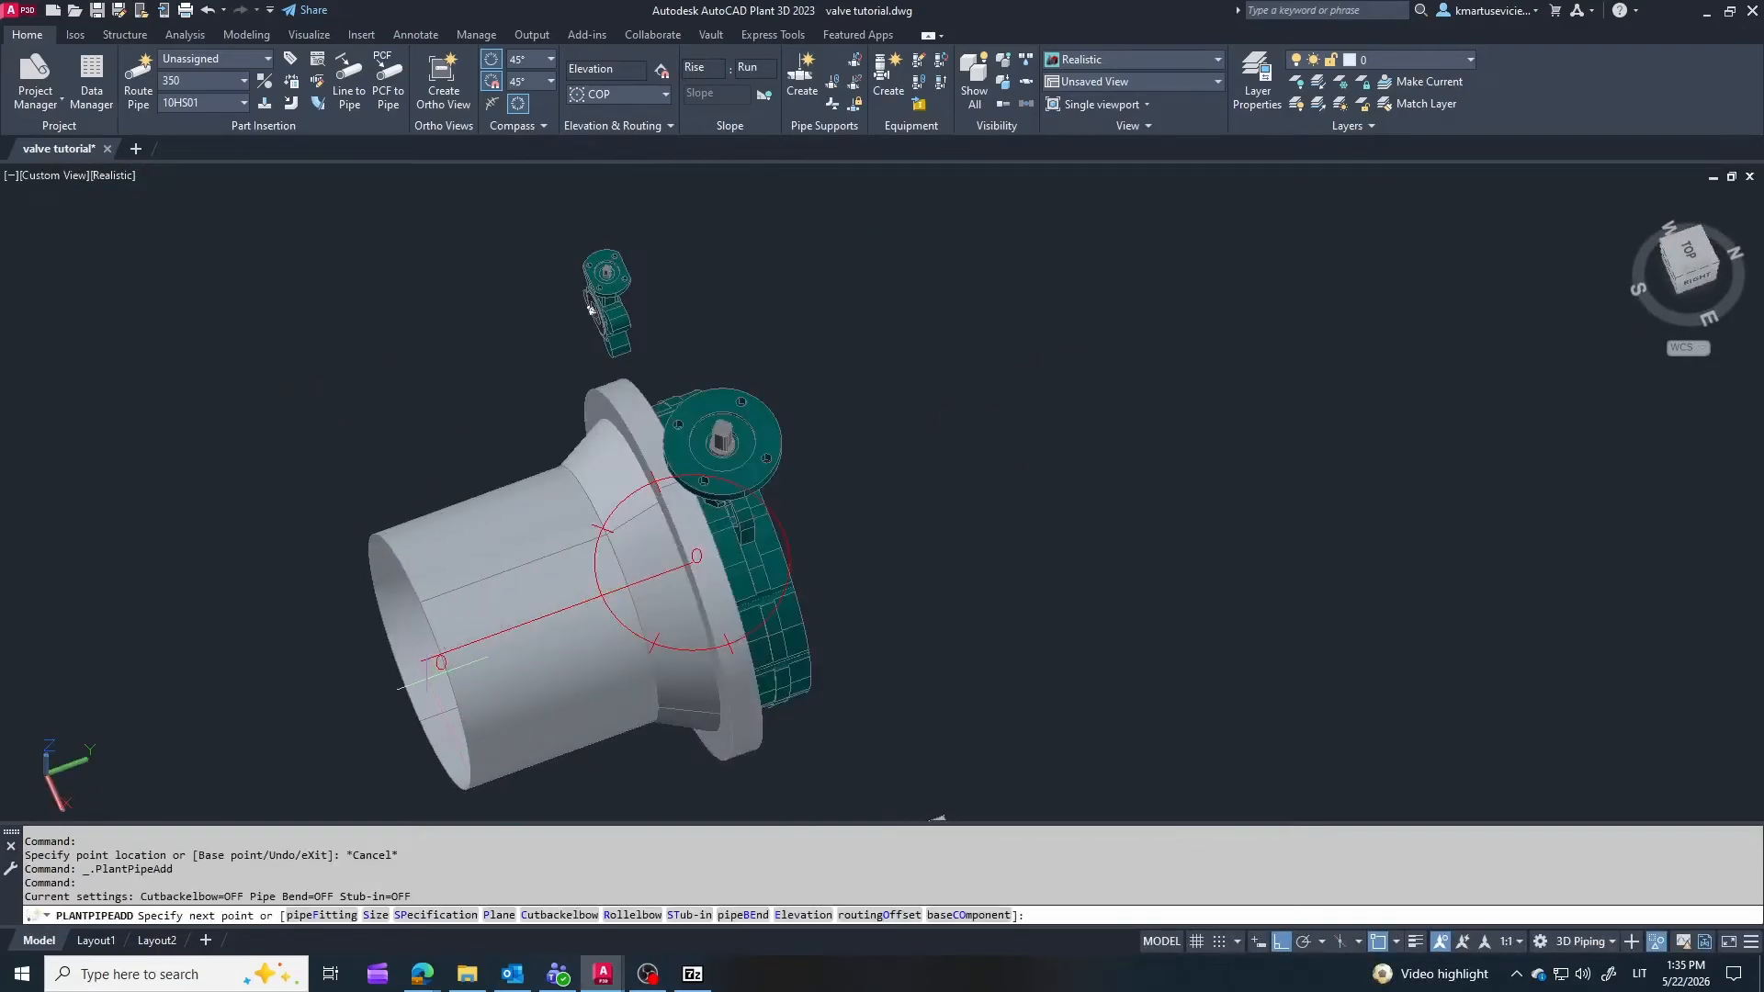
left_click(422, 663)
key("Escape")
middle_click_drag(785, 625, 837, 481, "shift")
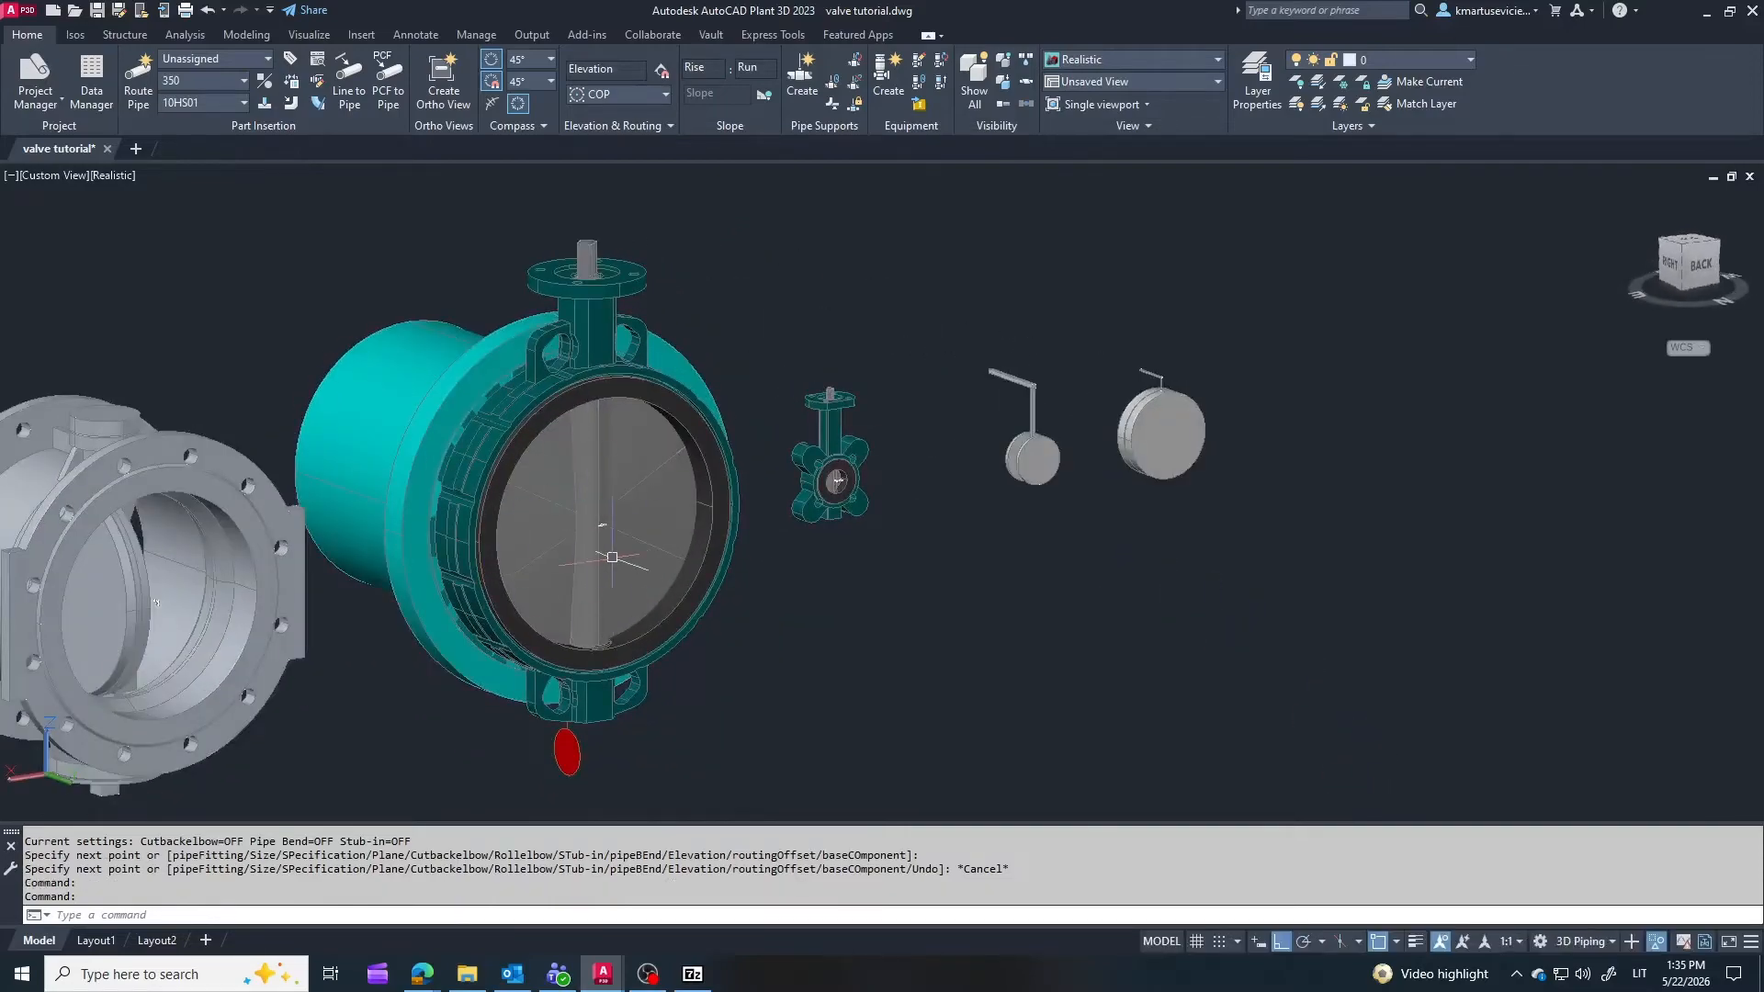
Route another flanged pipe from the large teal valve's opposite, still open port
middle_click_drag(612, 557, 794, 679, "shift")
left_click(797, 654)
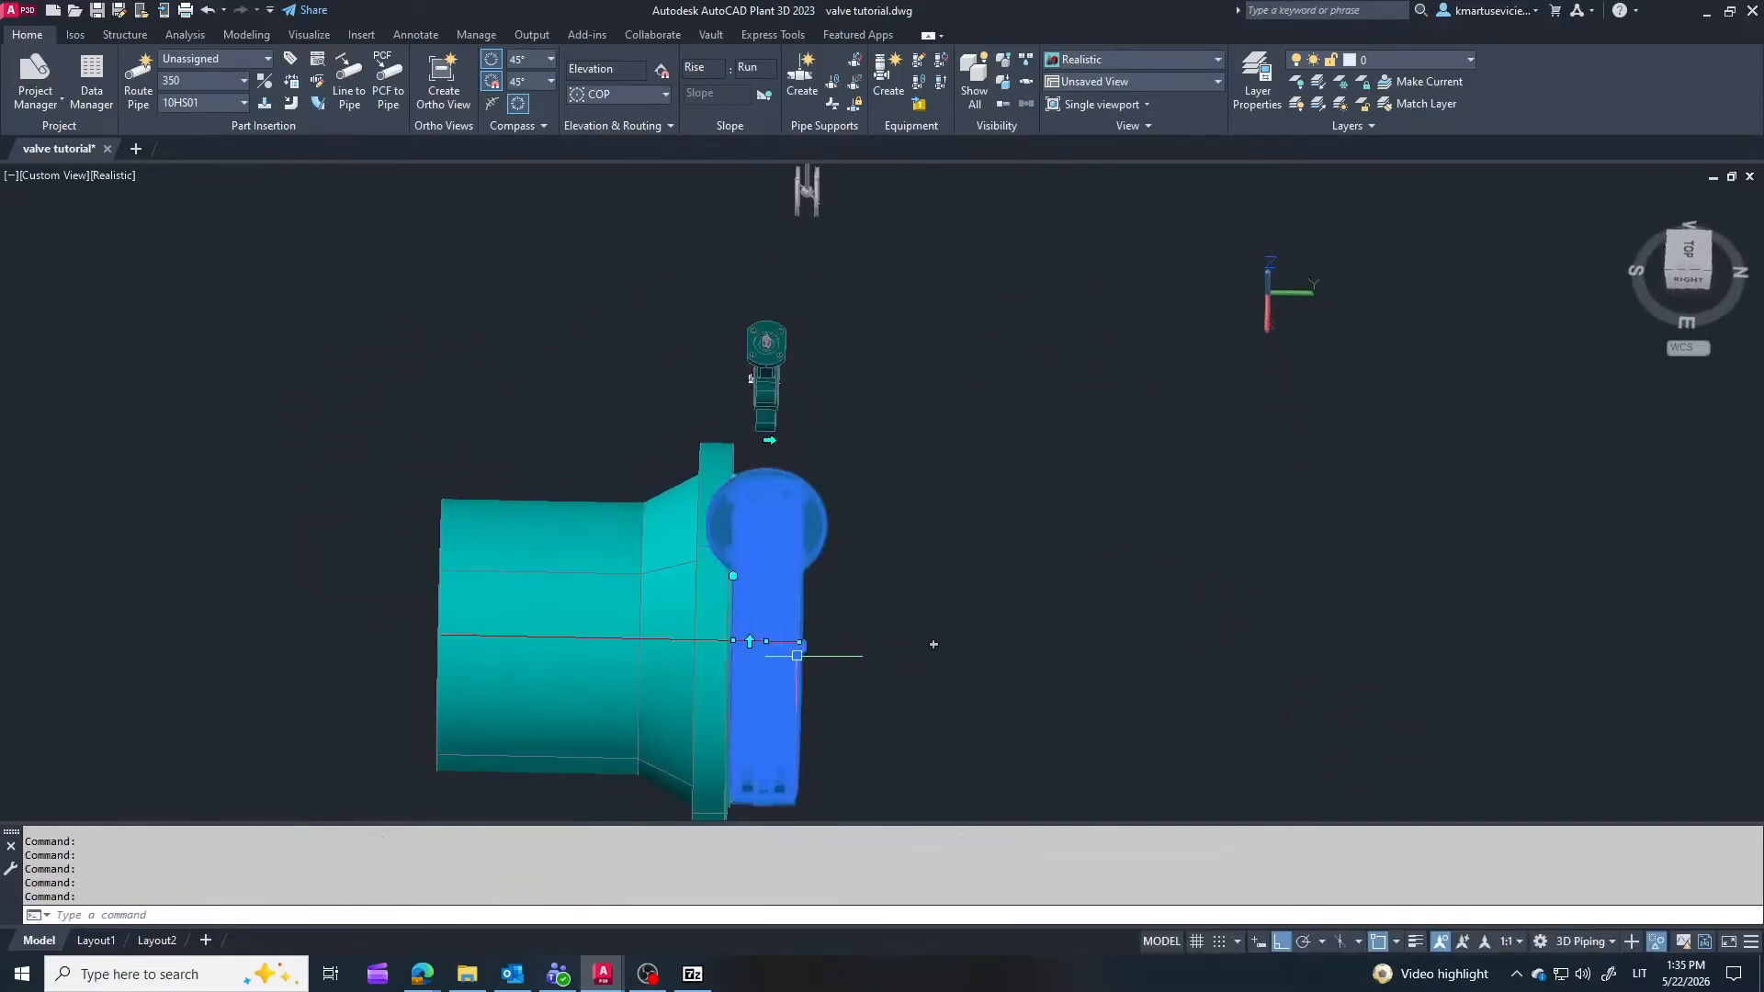
left_click(933, 646)
left_click(1309, 660)
key("Escape")
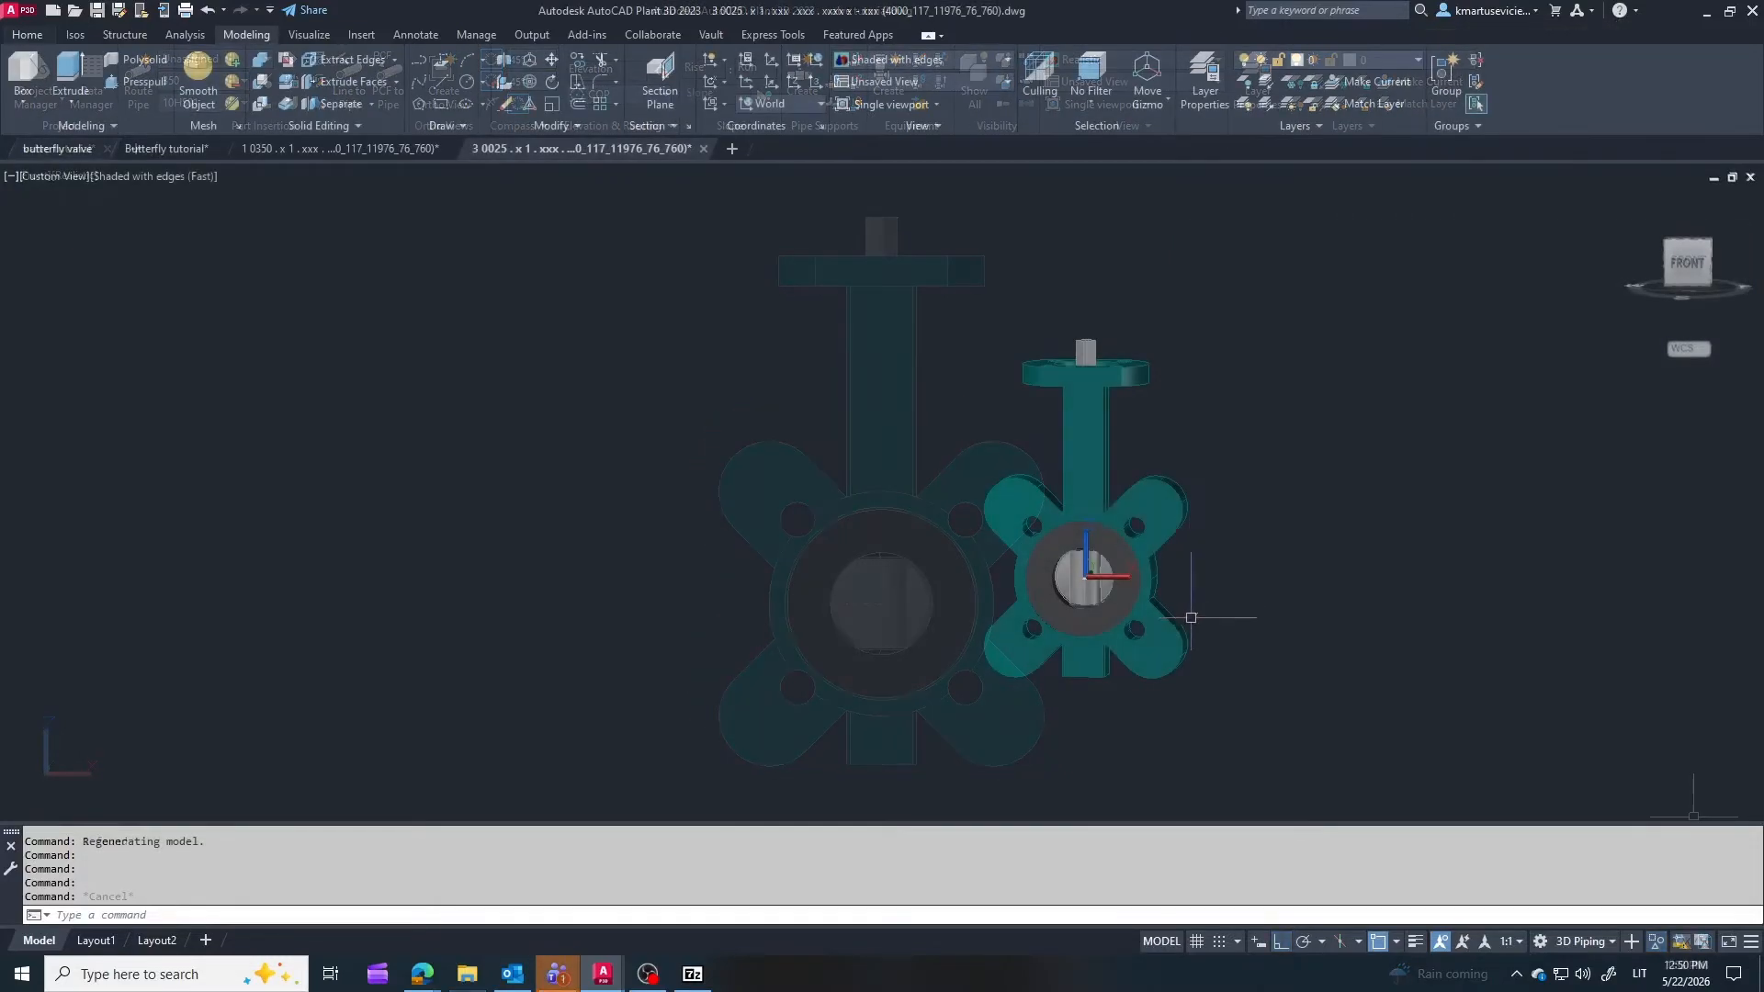
Route flanged pipes in opposite directions from both ports of the small teal custom butterfly valve
mouse_move(1182, 610)
middle_mouse_down("shift")
mouse_move(1170, 622)
mouse_move(1207, 681)
mouse_move(1062, 680)
middle_mouse_up("shift")
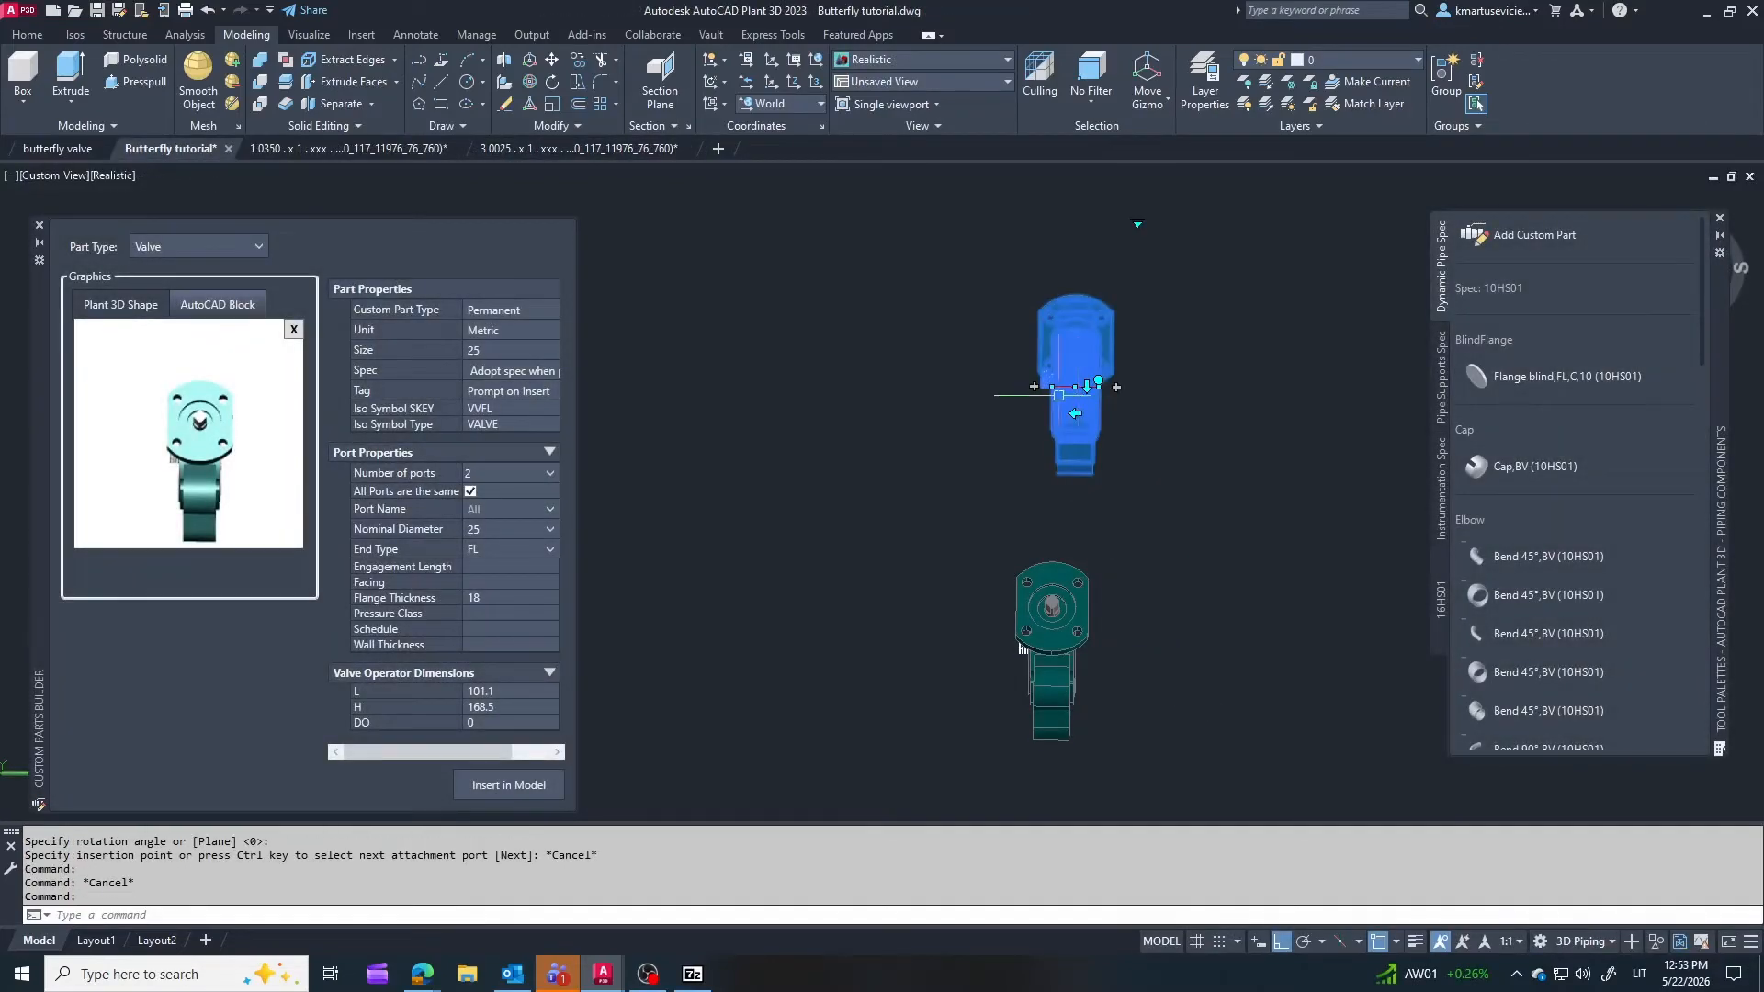
left_click(1034, 387)
left_click(764, 386)
key("Escape")
left_click(1100, 399)
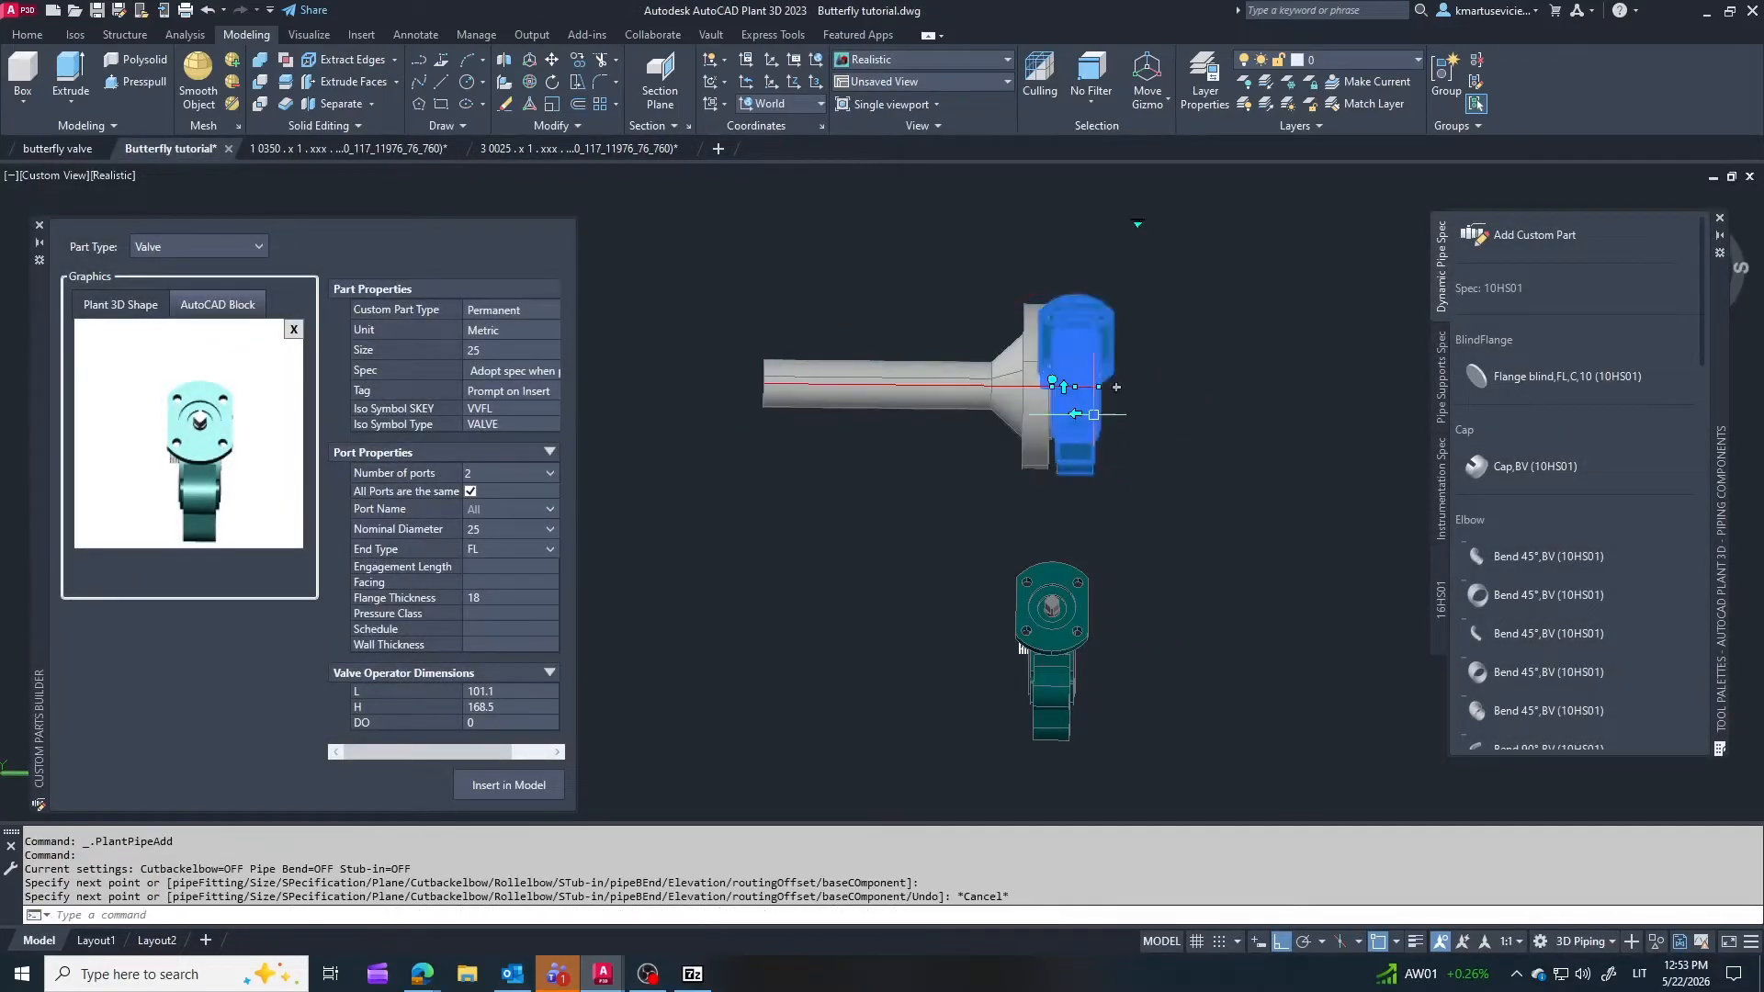
middle_click_drag(1116, 387, 1351, 376, "shift")
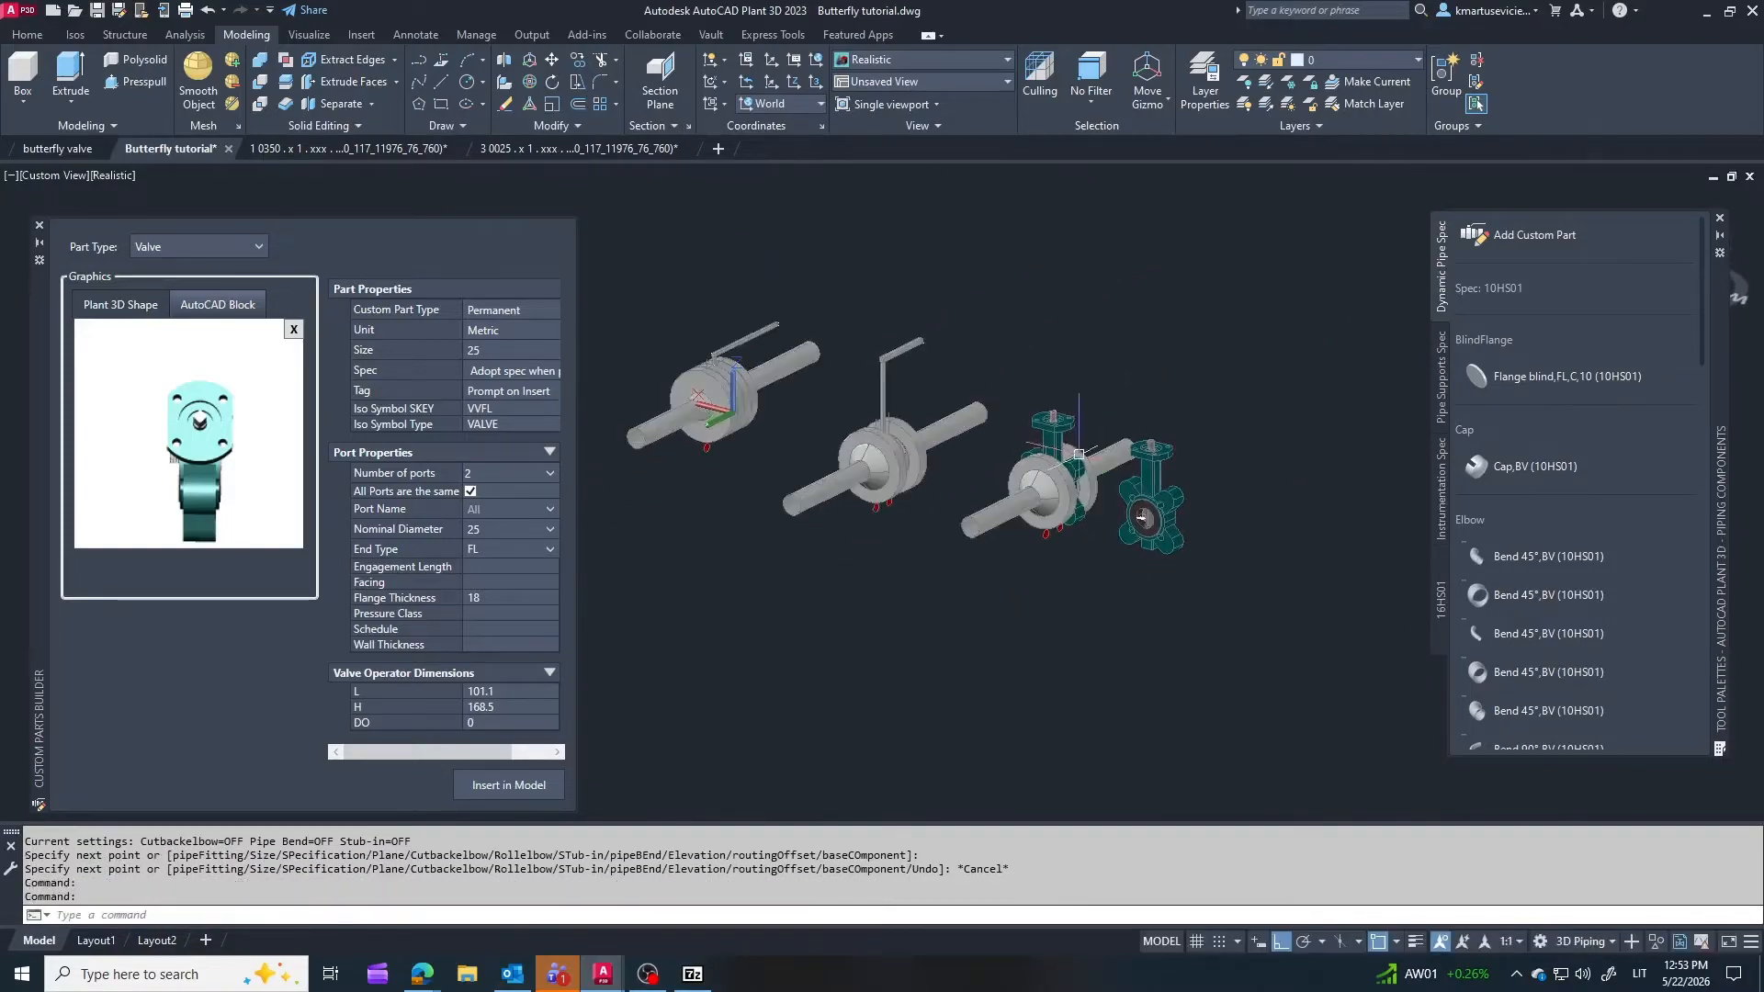
Examine the small piped butterfly valves and their flange connections from several angles
scroll(1036, 441, "up", 5)
middle_click_drag(1144, 492, 1234, 507, "shift")
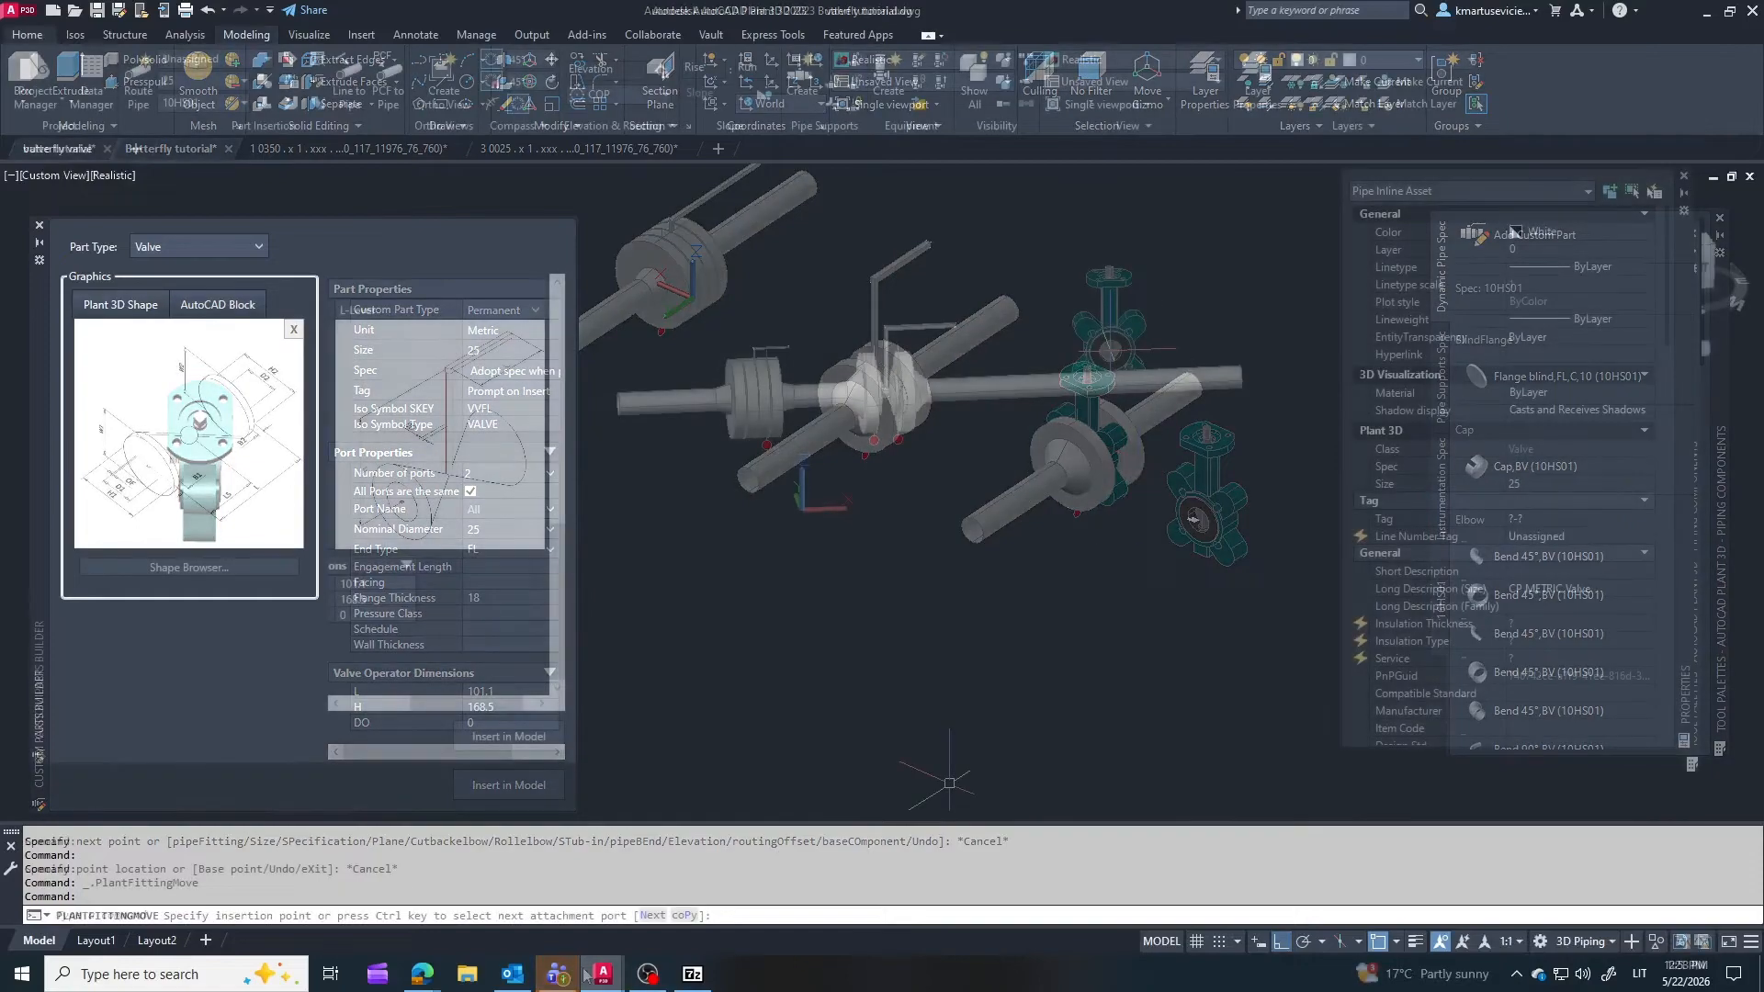
key("Escape")
middle_click_drag(1105, 378, 1094, 441, "shift")
scroll(1029, 419, "down", 5)
scroll(962, 411, "up", 5)
middle_click_drag(959, 489, 933, 557, "shift")
middle_click_drag(934, 557, 1049, 406, "shift")
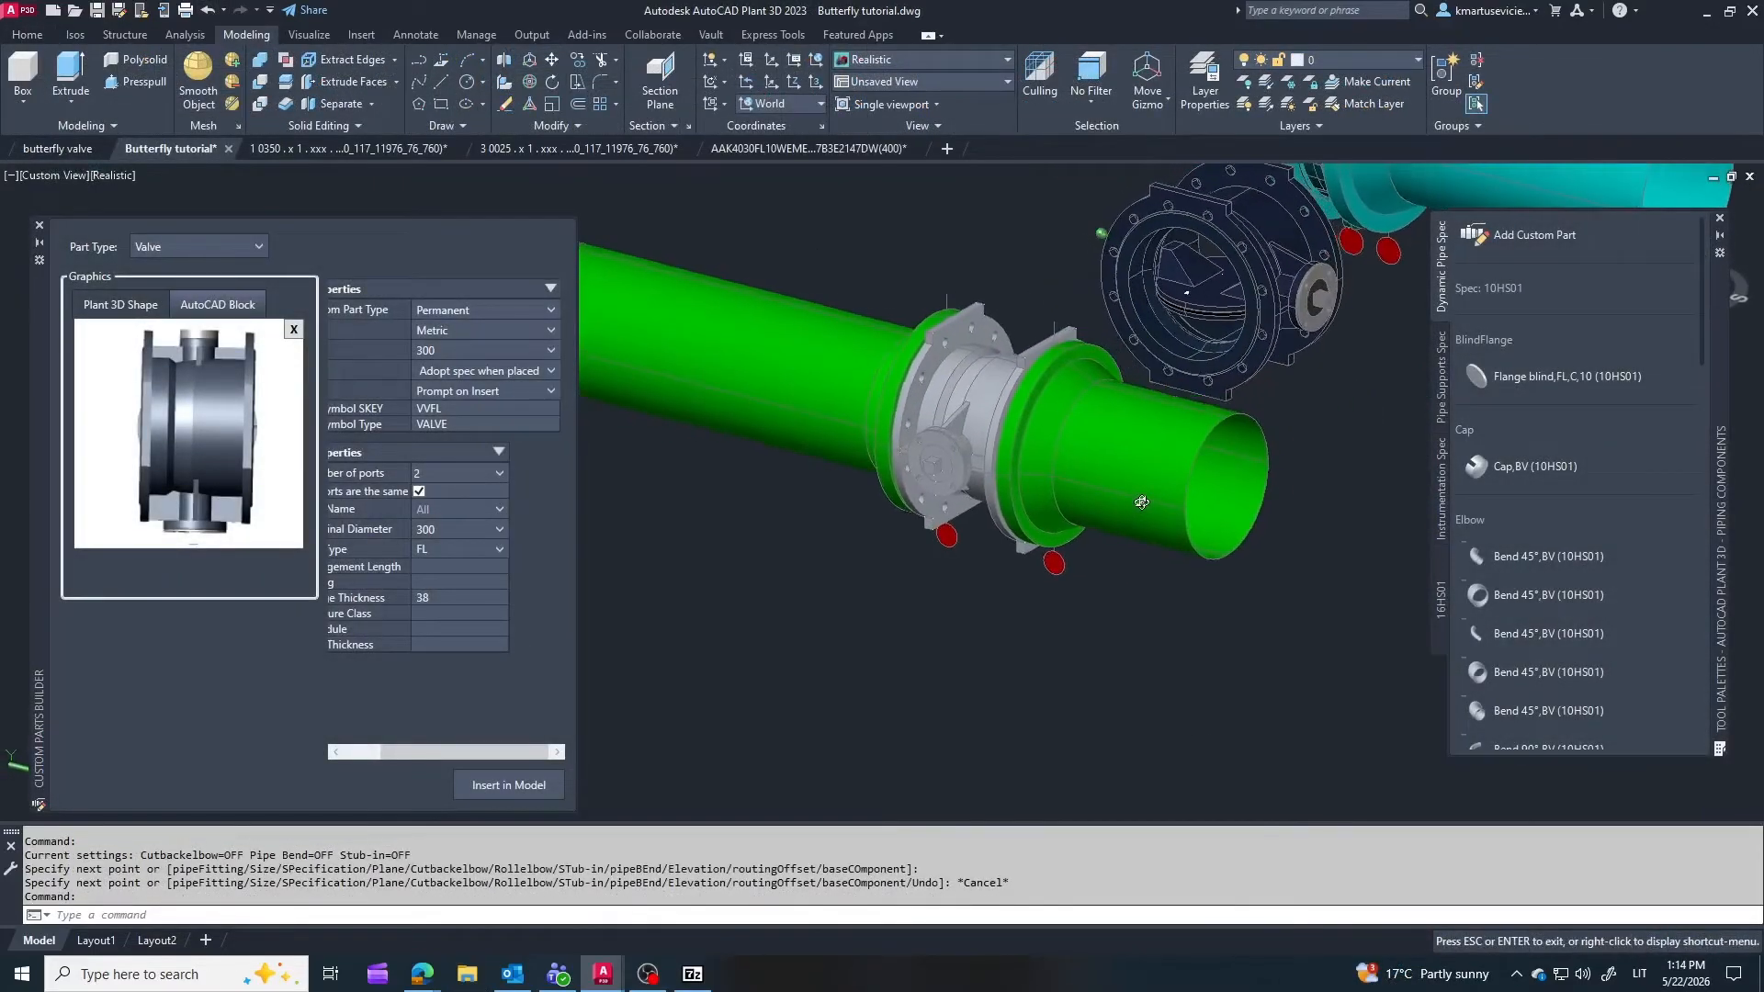
Rotate the grey double-flanged butterfly valve in the green pipe run so its operator flange points up
middle_click_drag(1143, 503, 1084, 551, "shift")
scroll(974, 506, "up", 3)
left_click(972, 507)
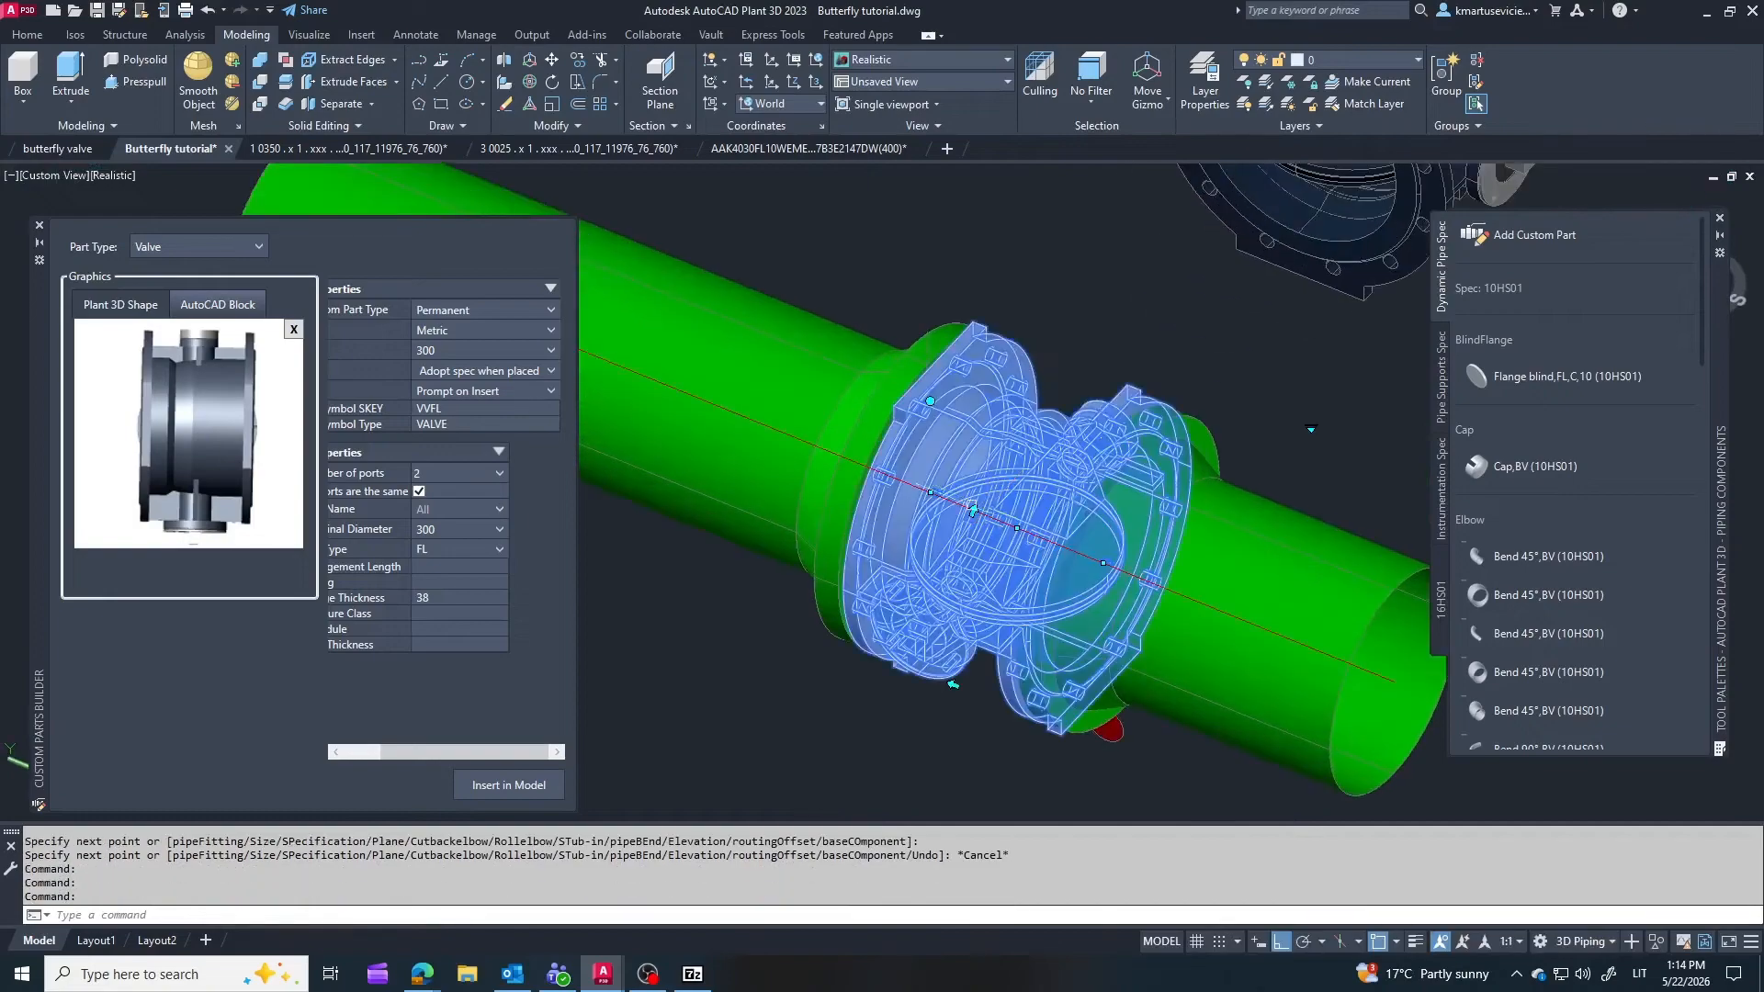
key("Delete")
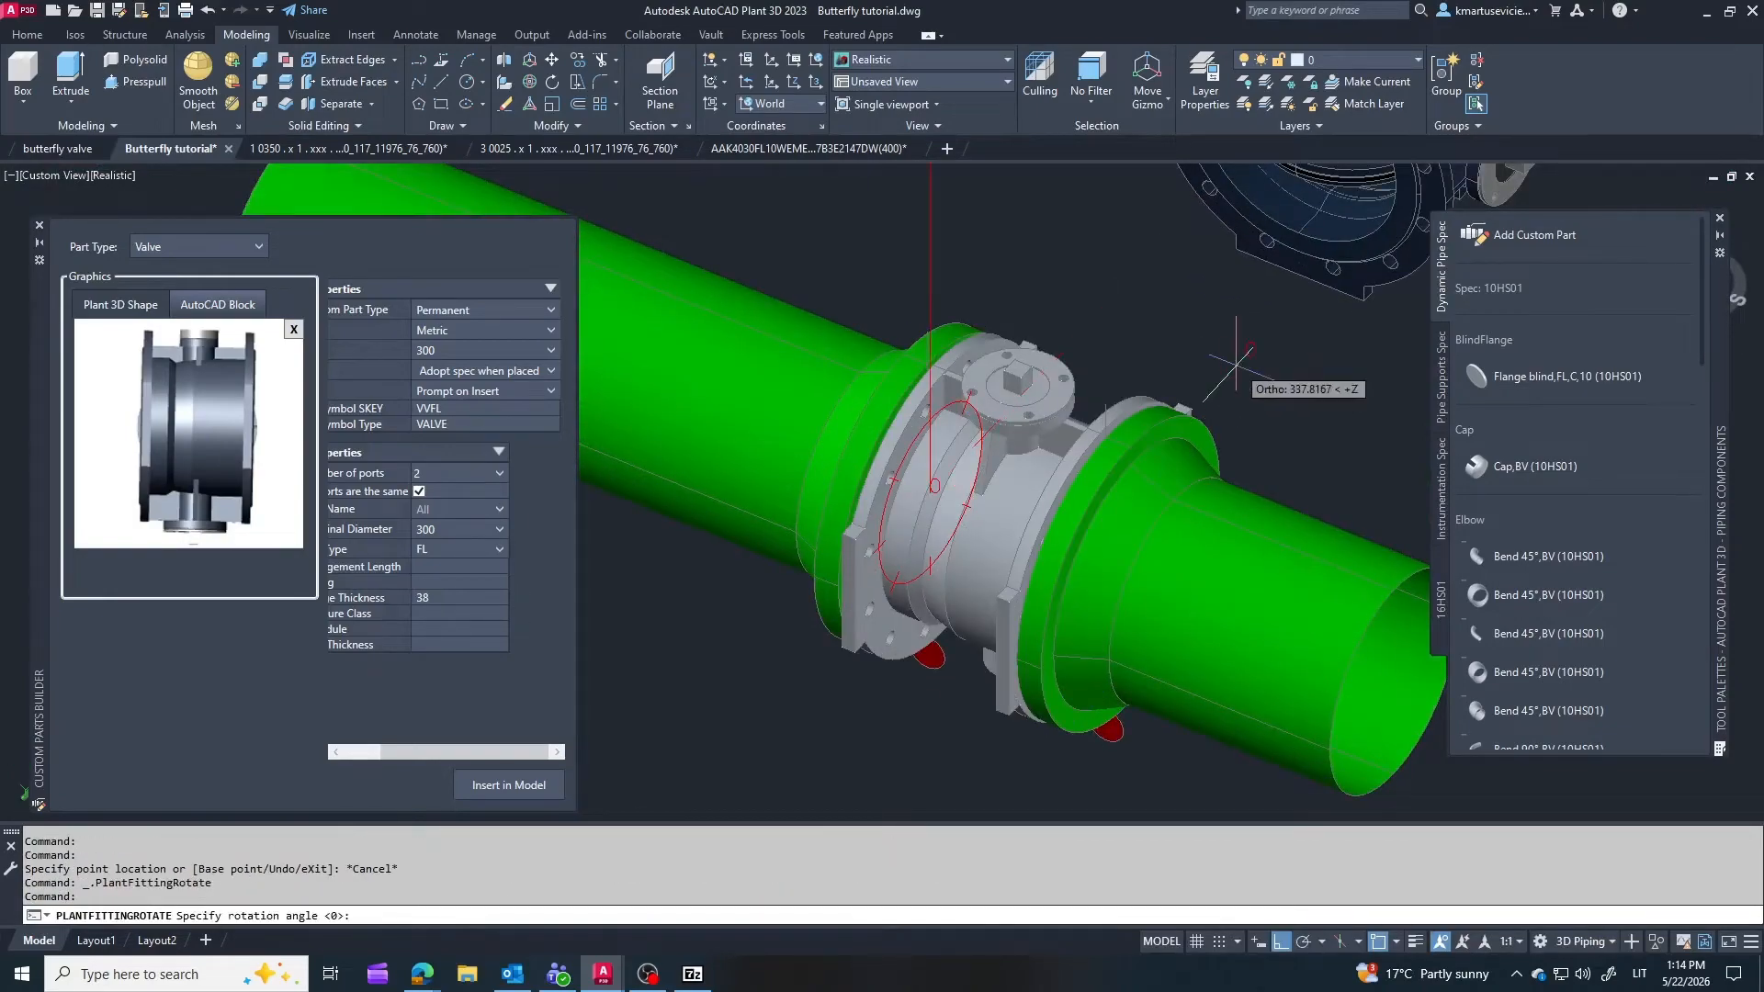
left_click(1254, 319)
key("Escape")
scroll(1011, 436, "down", 3)
mouse_move(978, 496)
middle_mouse_down("shift")
mouse_move(1098, 451)
mouse_move(1286, 456)
middle_mouse_up("shift")
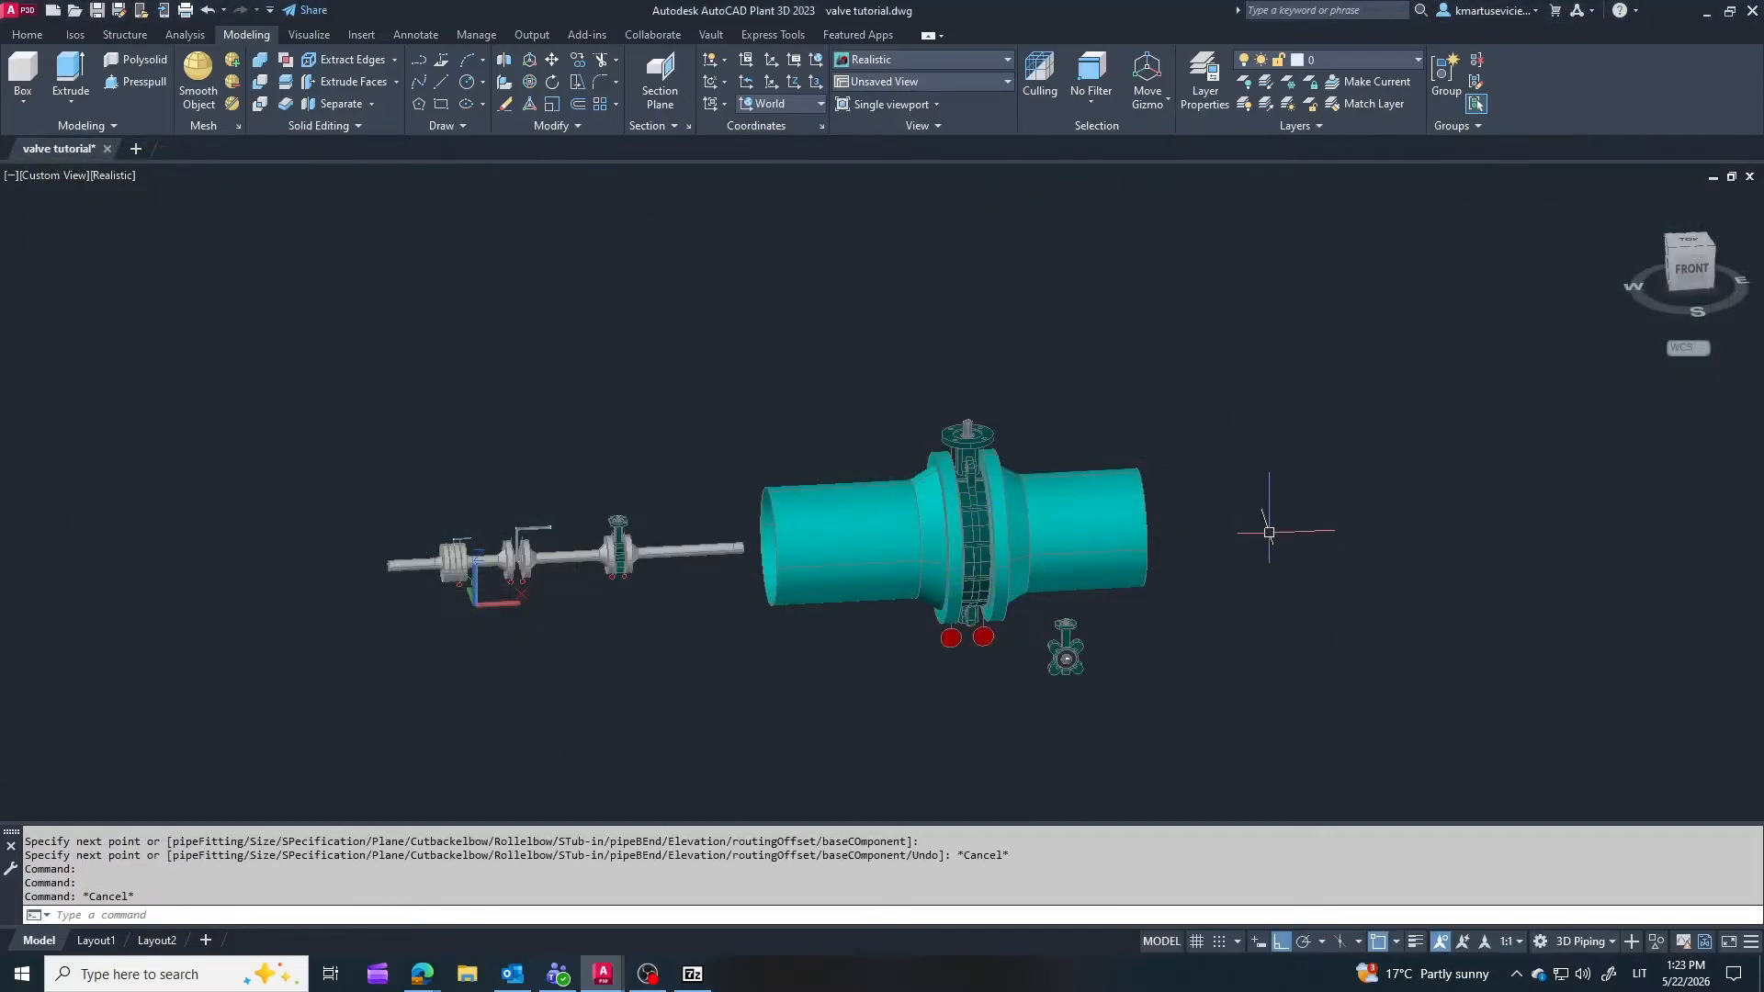
Paste the copied grey double-flanged butterfly valve into the drawing beside the large teal pipe run
key("ctrl+v")
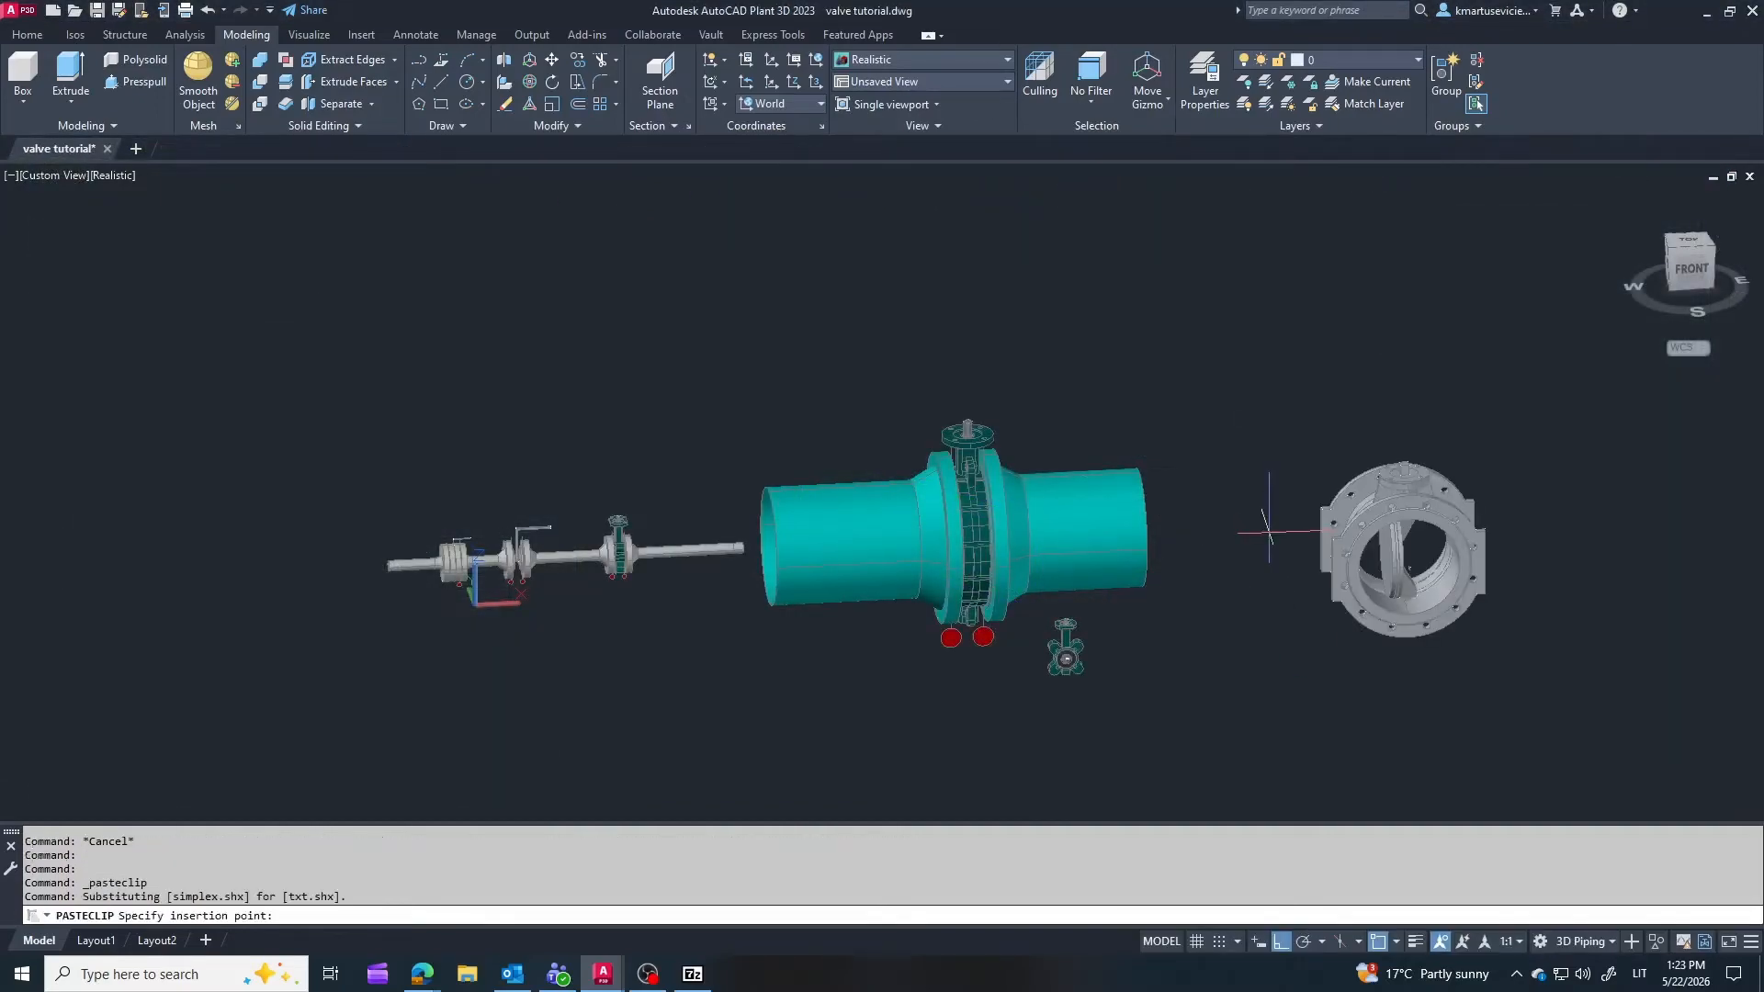
scroll(1293, 548, "up", 1)
left_click(1257, 516)
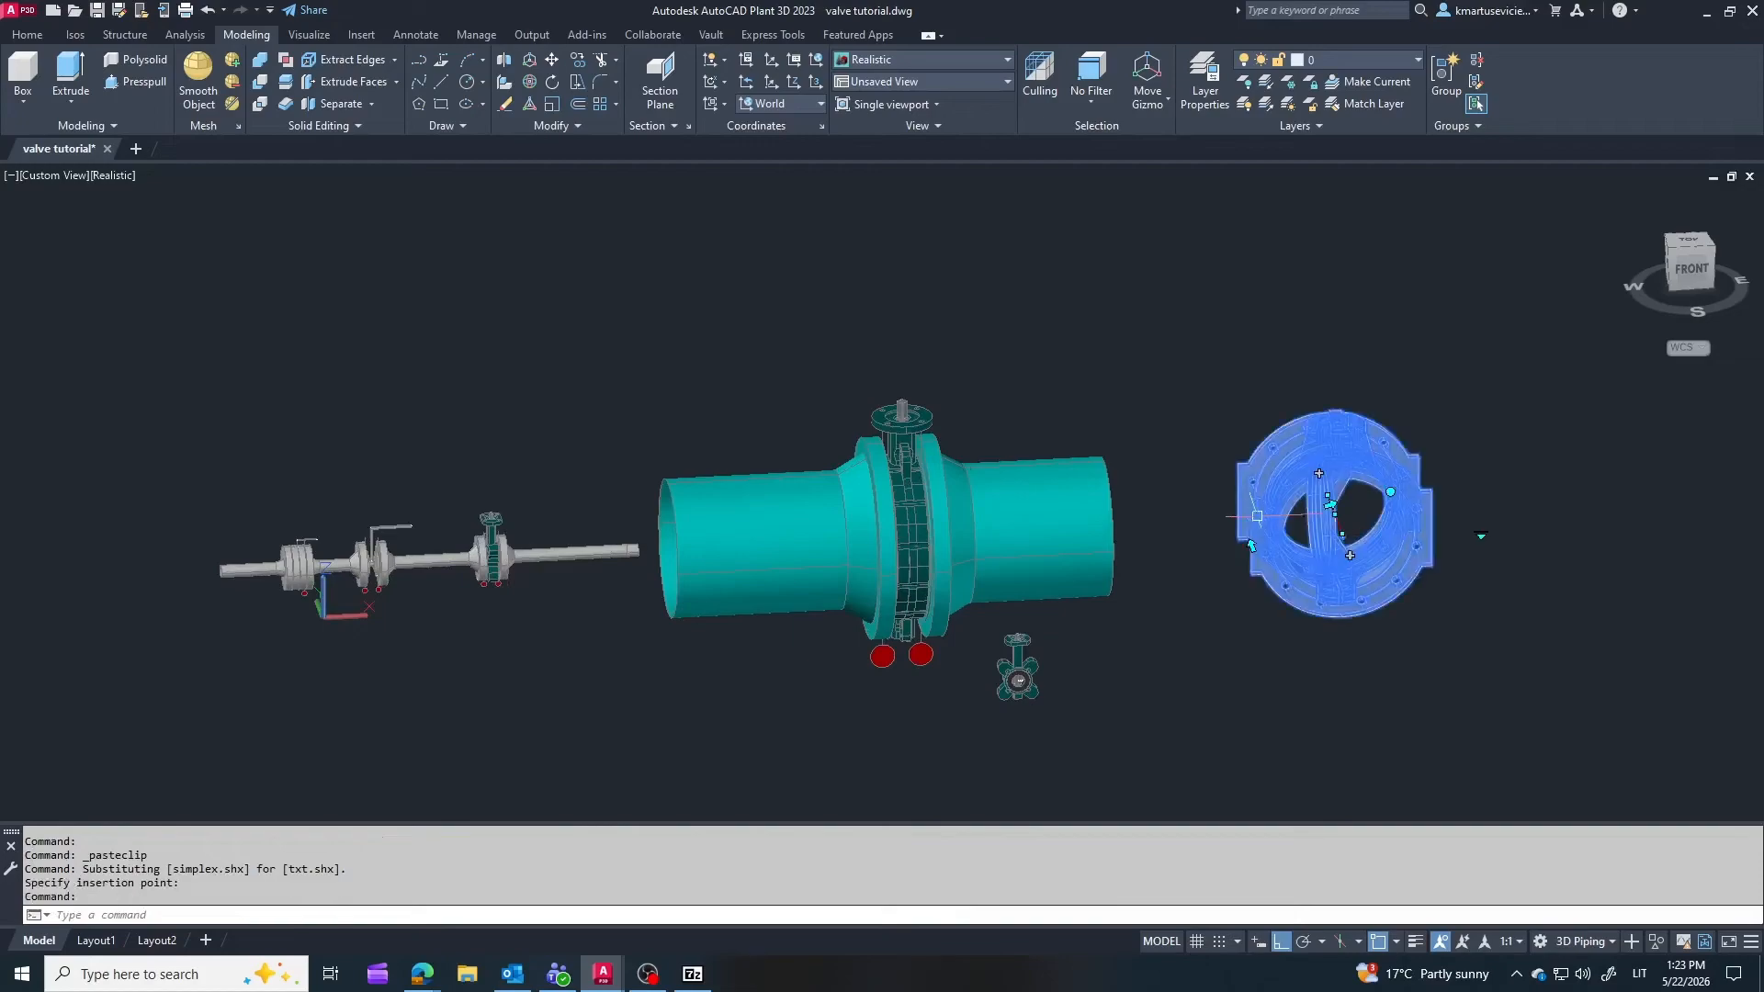
Move the pasted double-flanged valve onto the open end of the large teal pipe run
left_click(1252, 546)
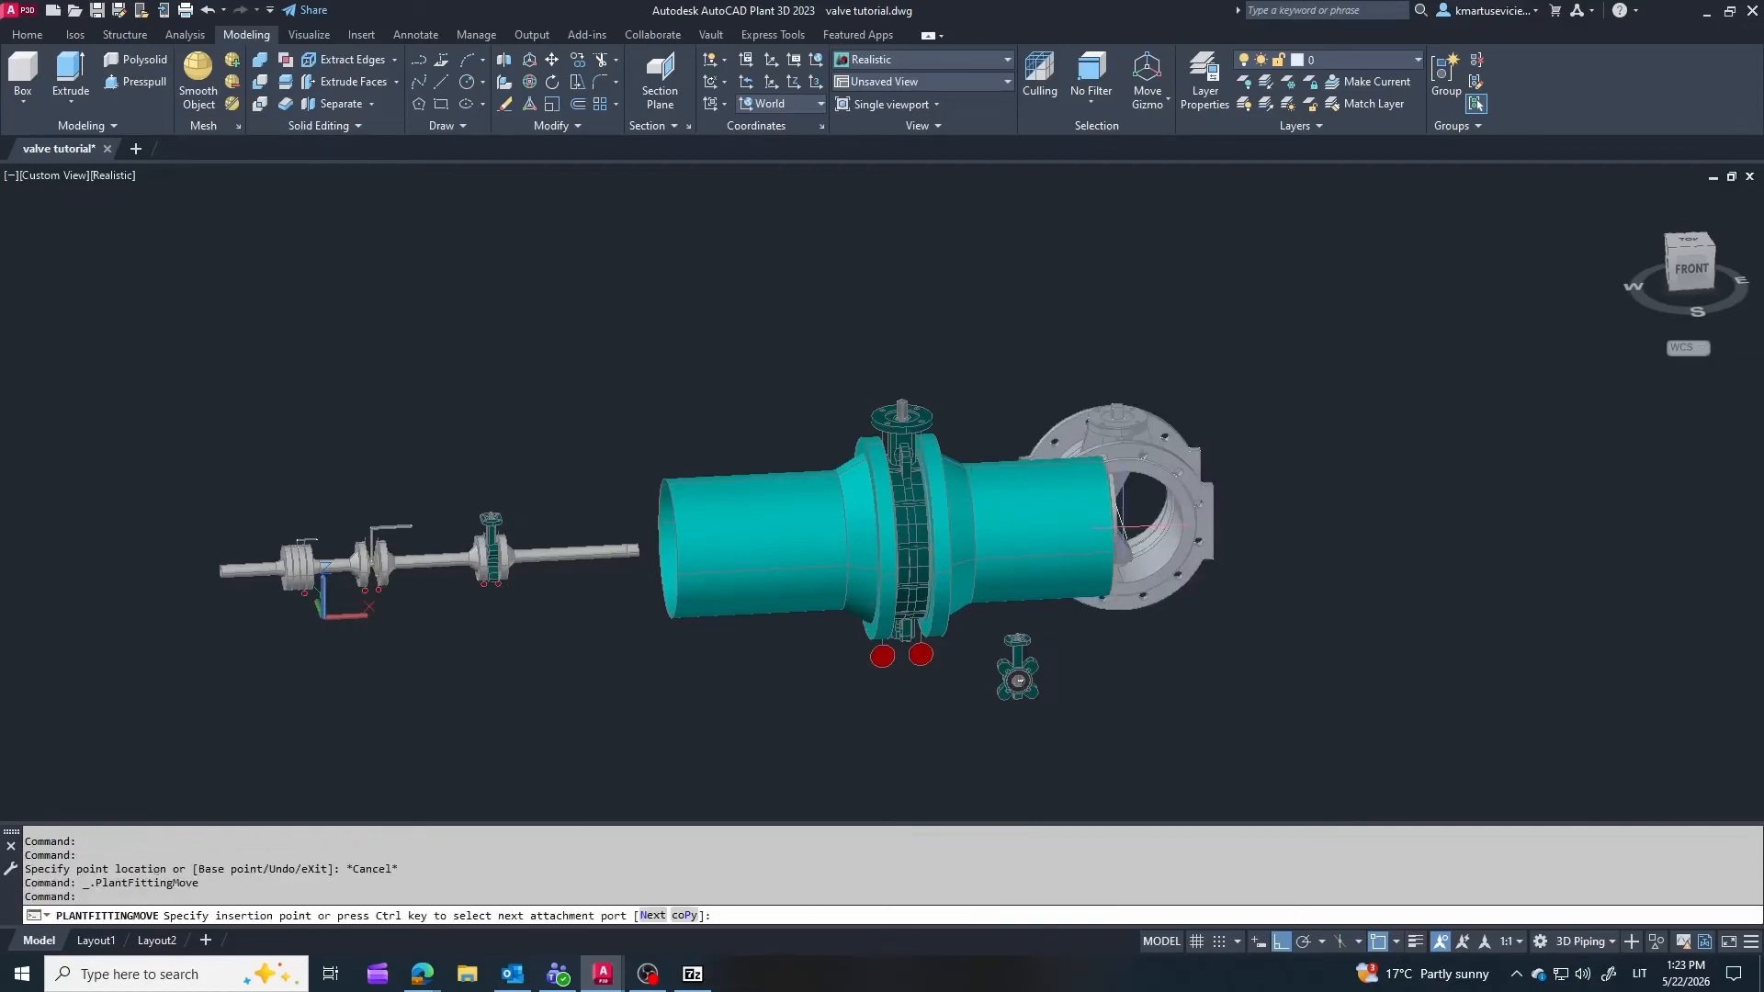
left_click(1104, 526)
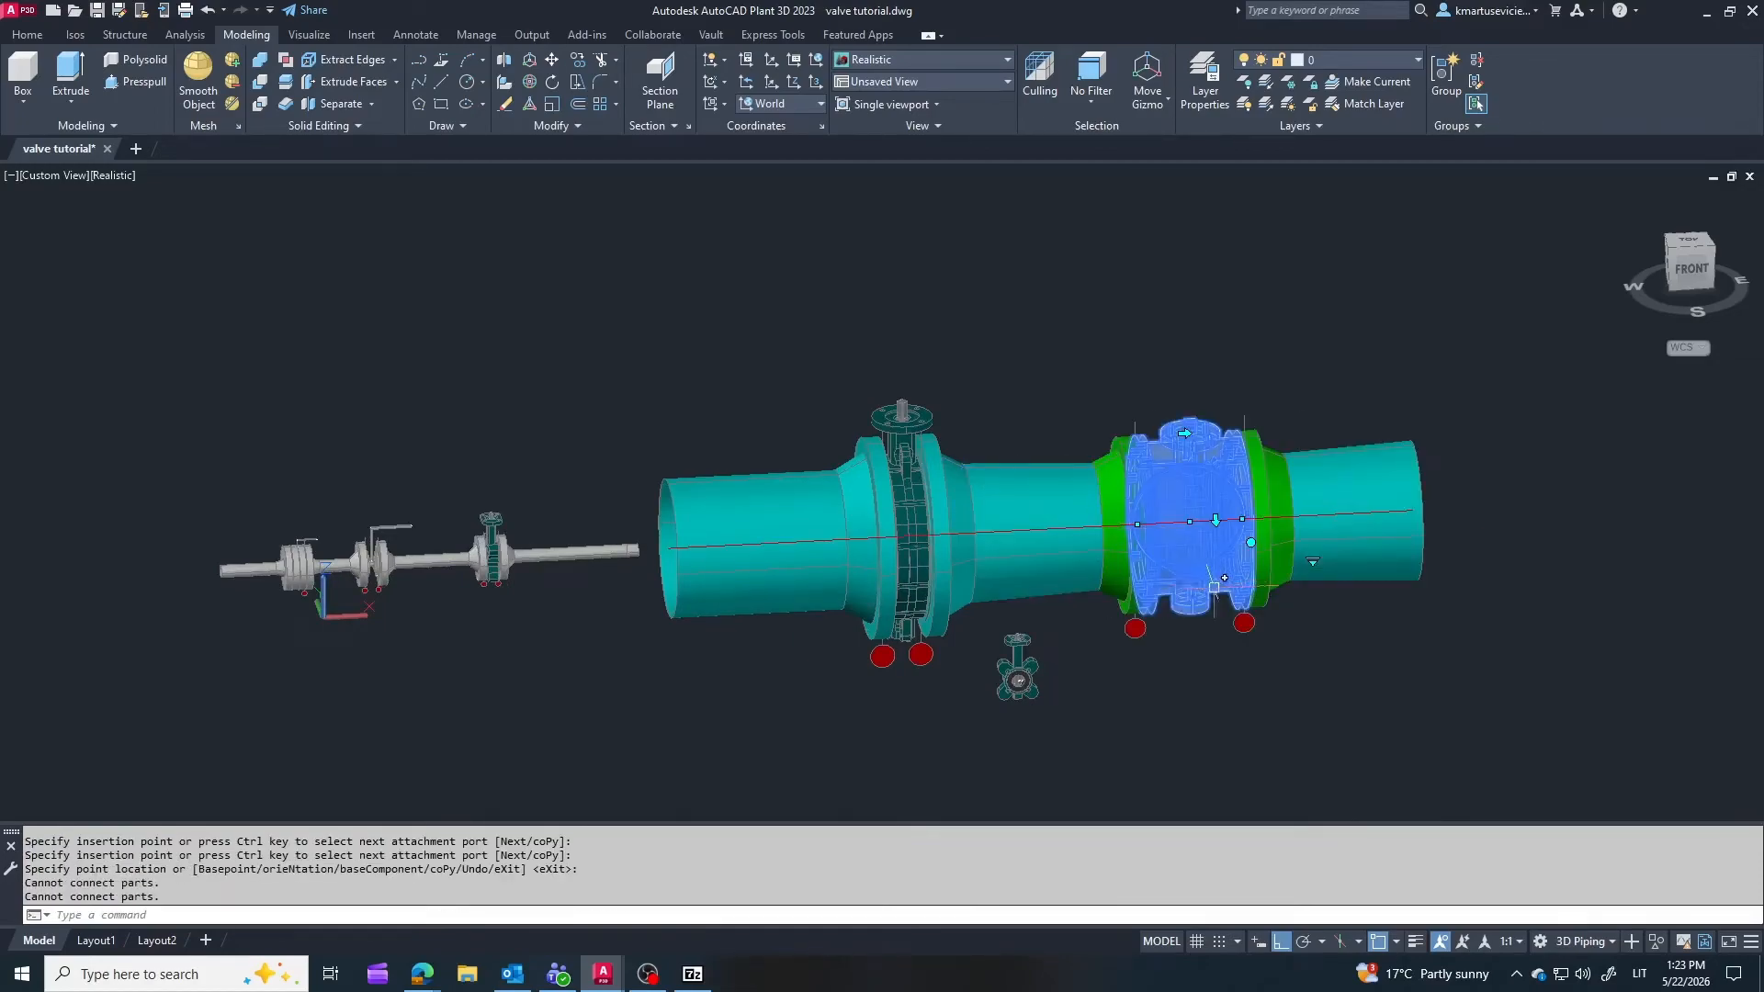
key("Escape")
scroll(1100, 548, "up", 2)
middle_click_drag(1101, 550, 1175, 576, "shift")
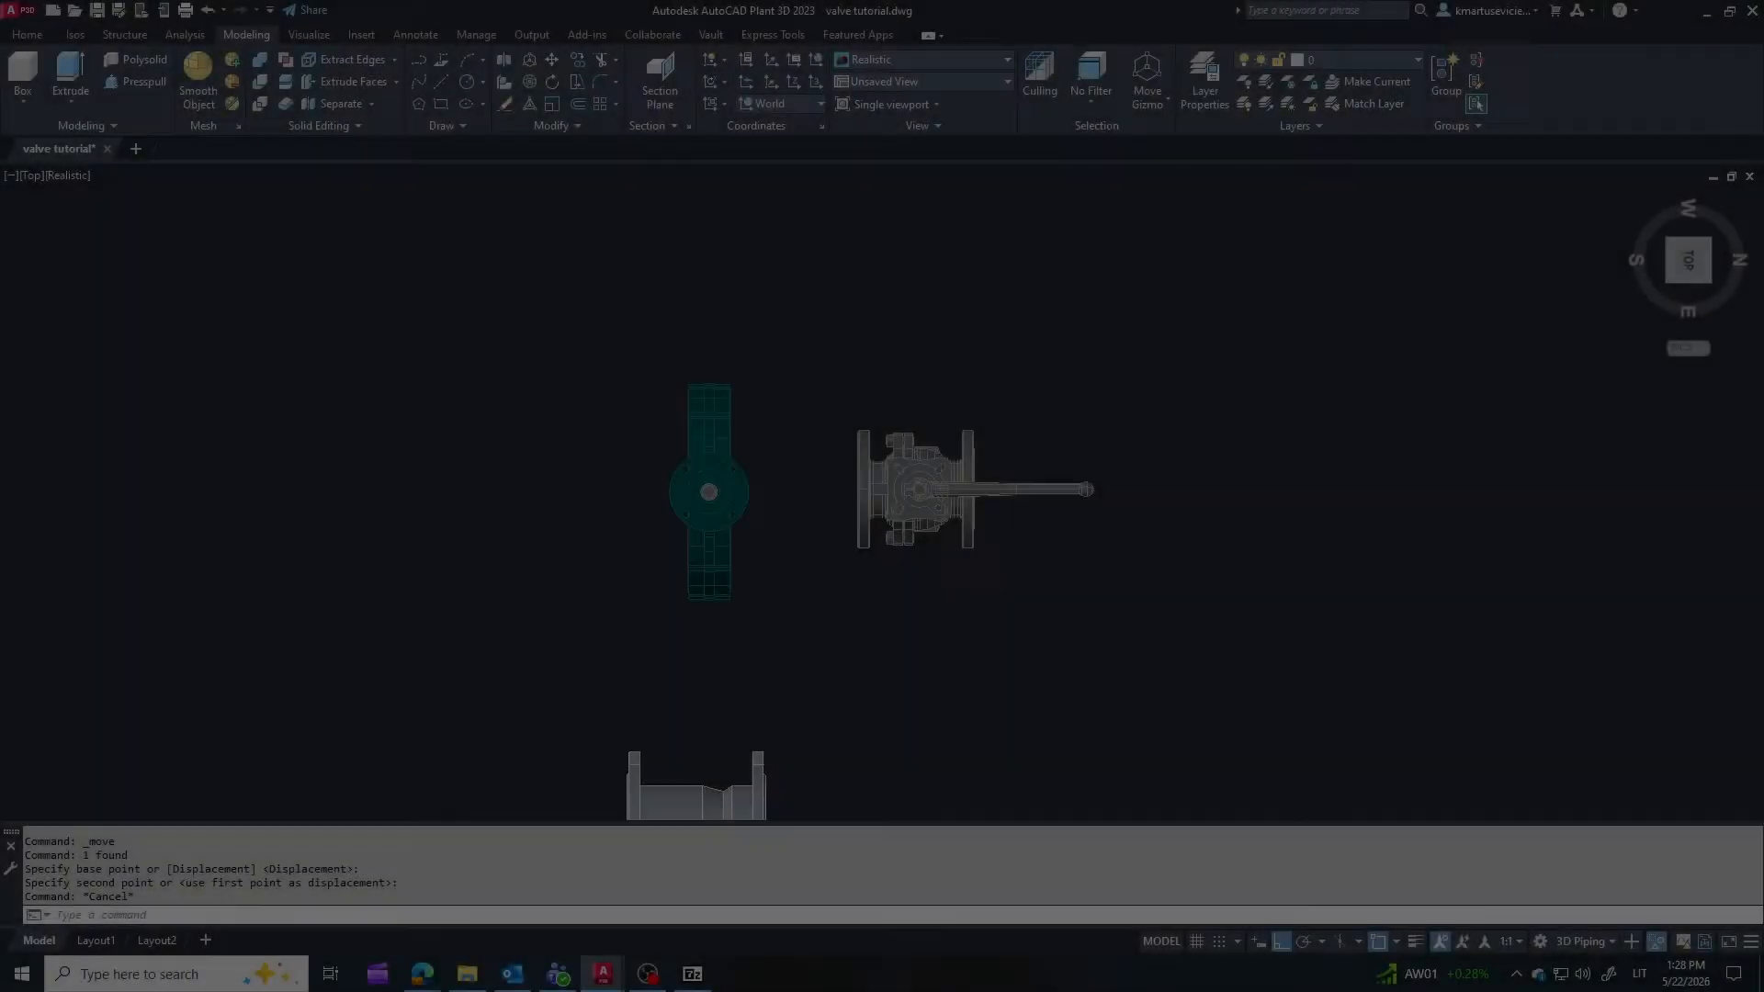
Compare the large teal butterfly valve with the grey lever-operated flanged valve in the top view
scroll(610, 398, "up", 3)
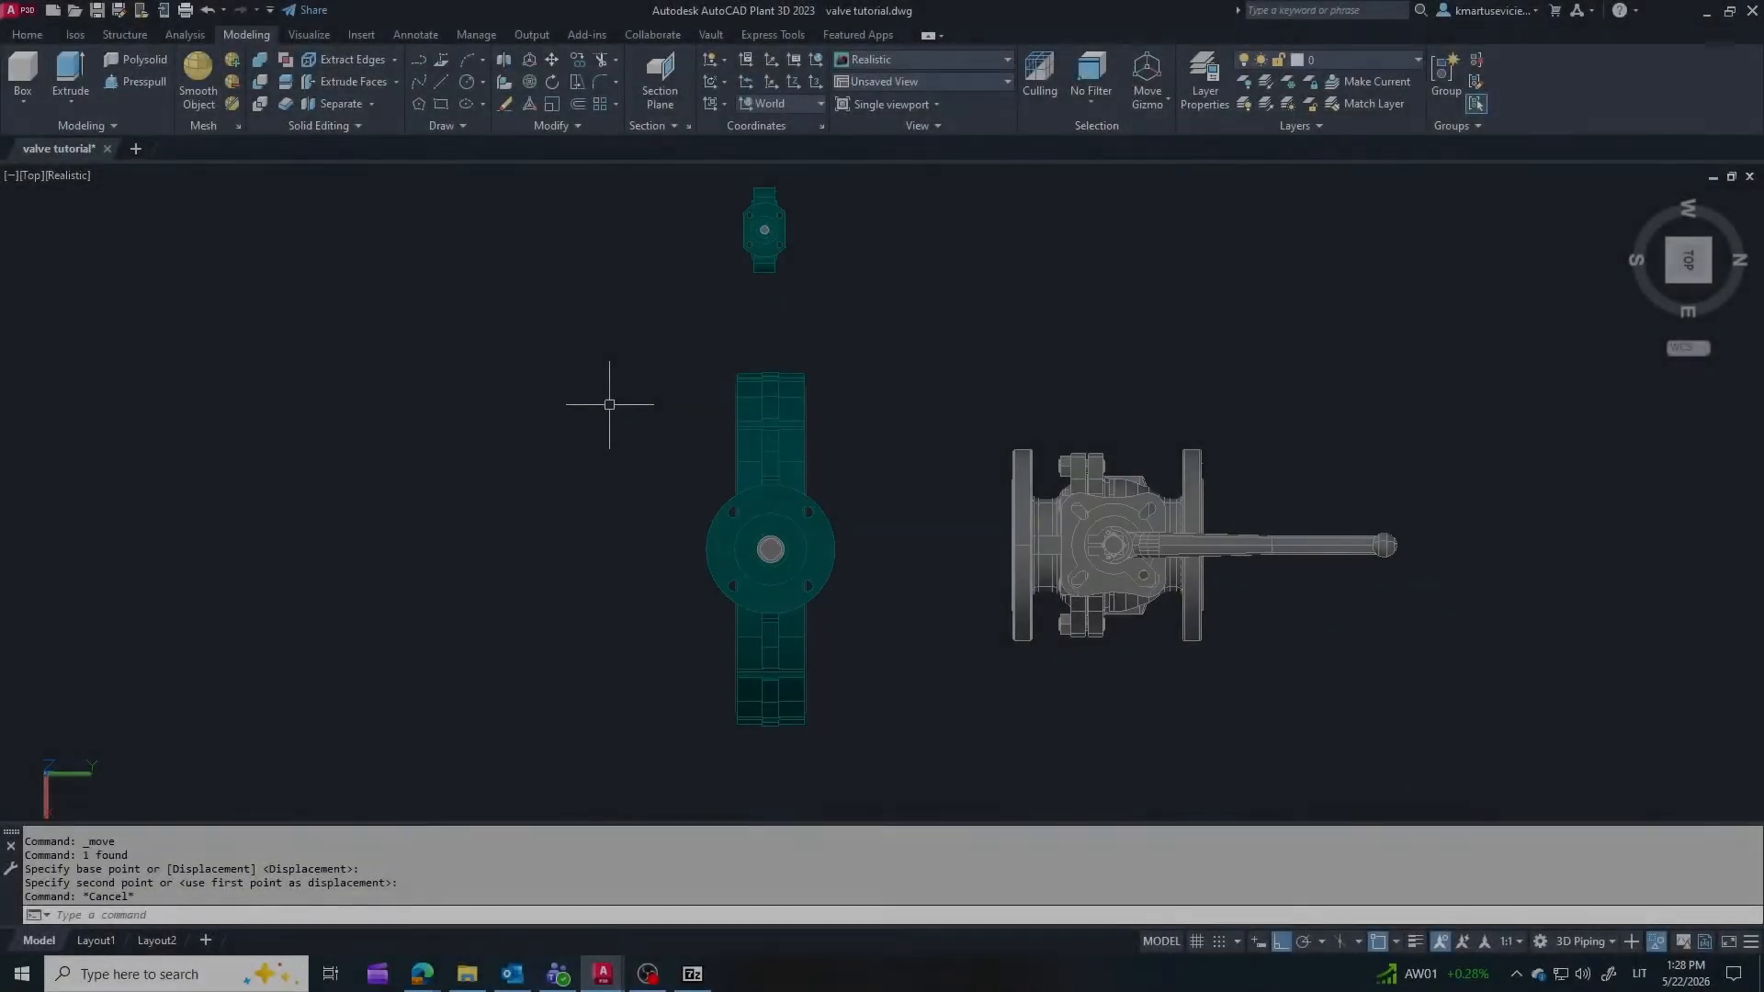
scroll(941, 555, "up", 1)
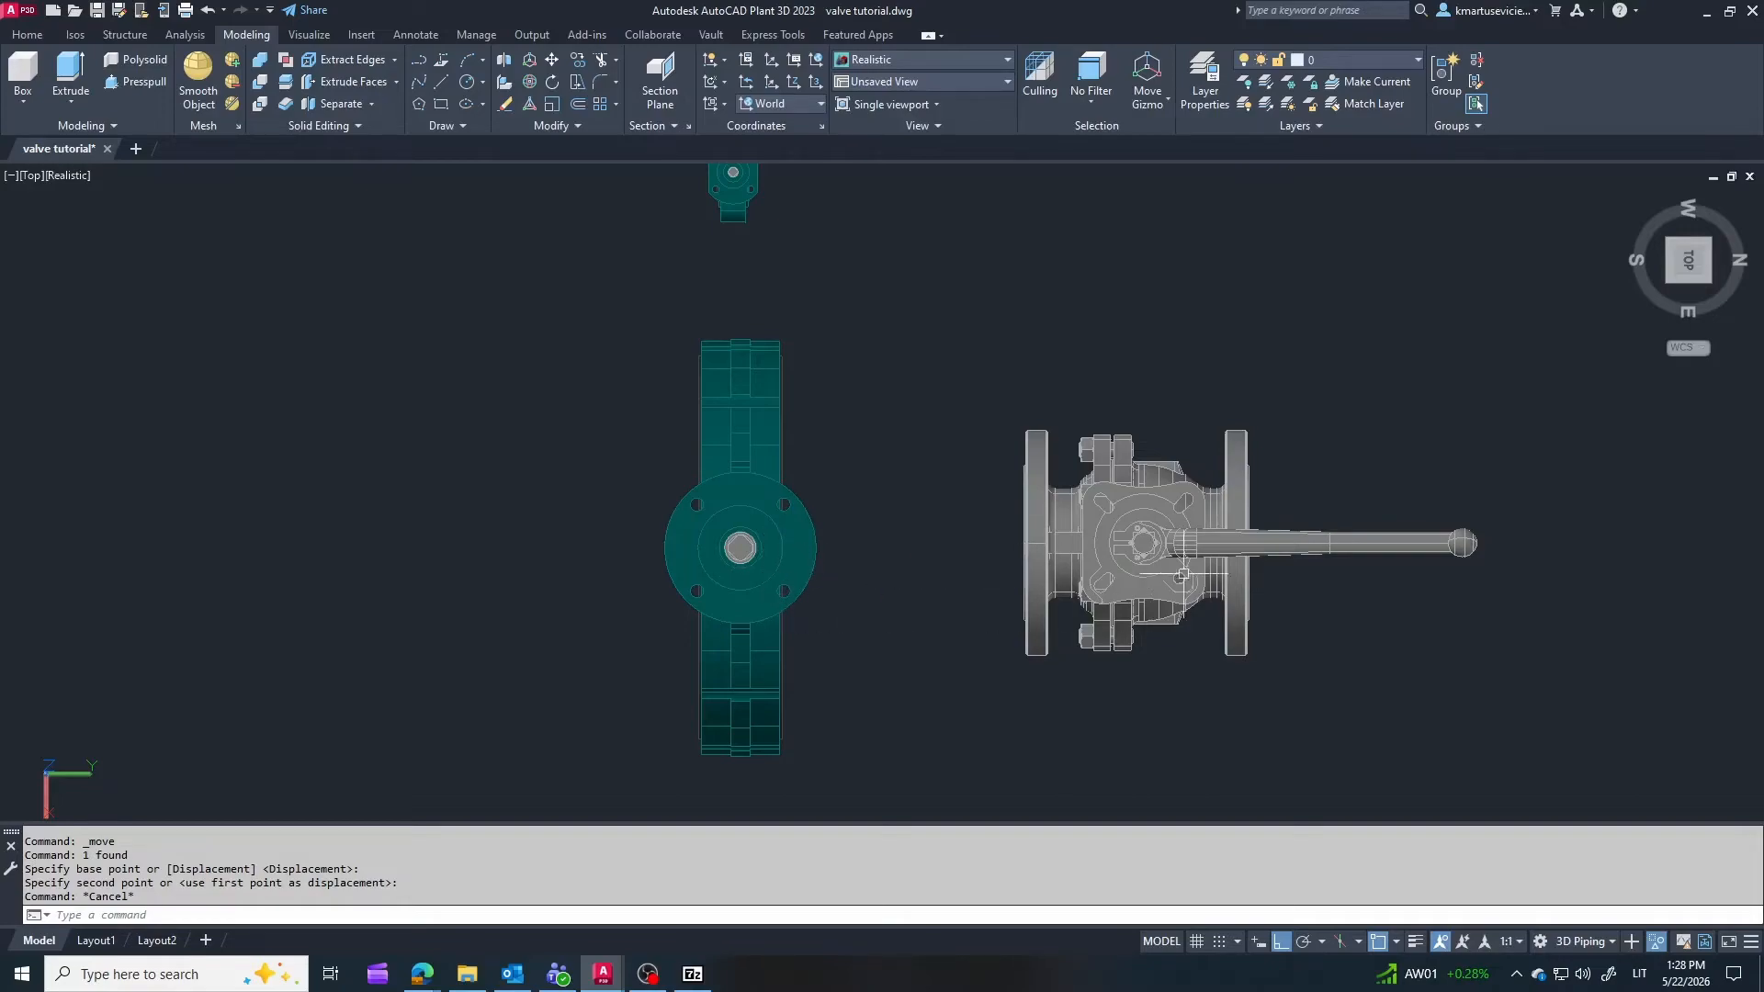
scroll(1166, 602, "up", 1)
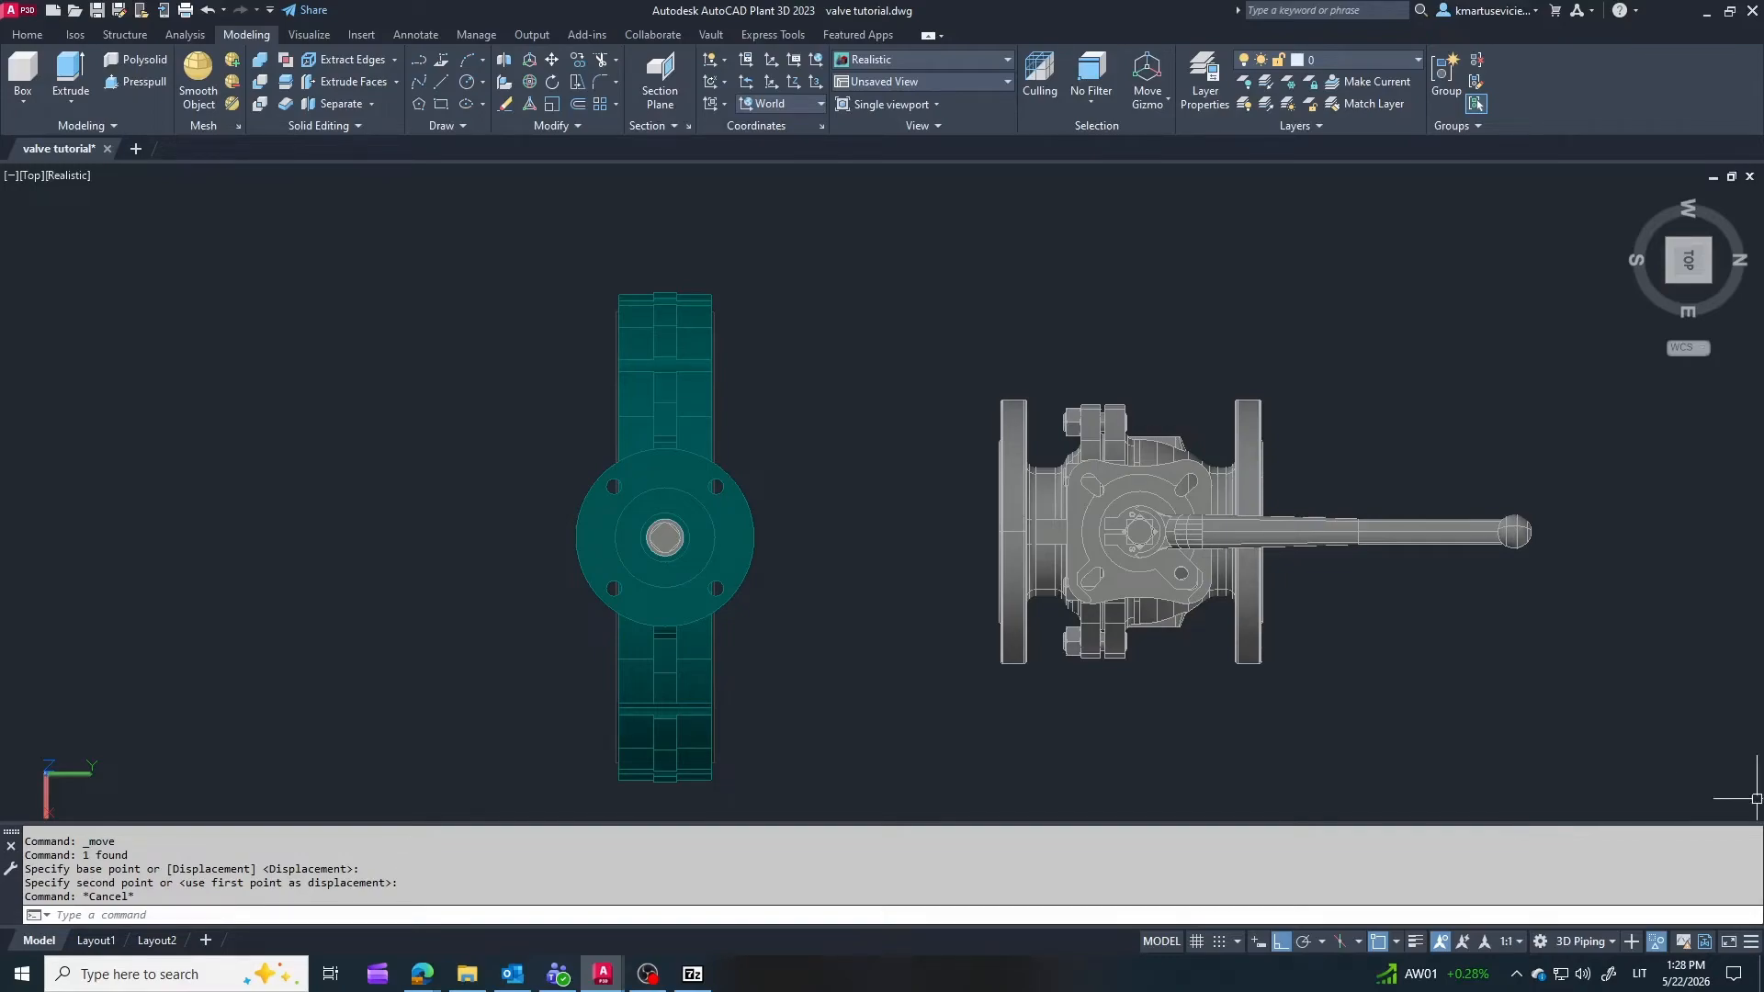
scroll(1293, 493, "down", 2)
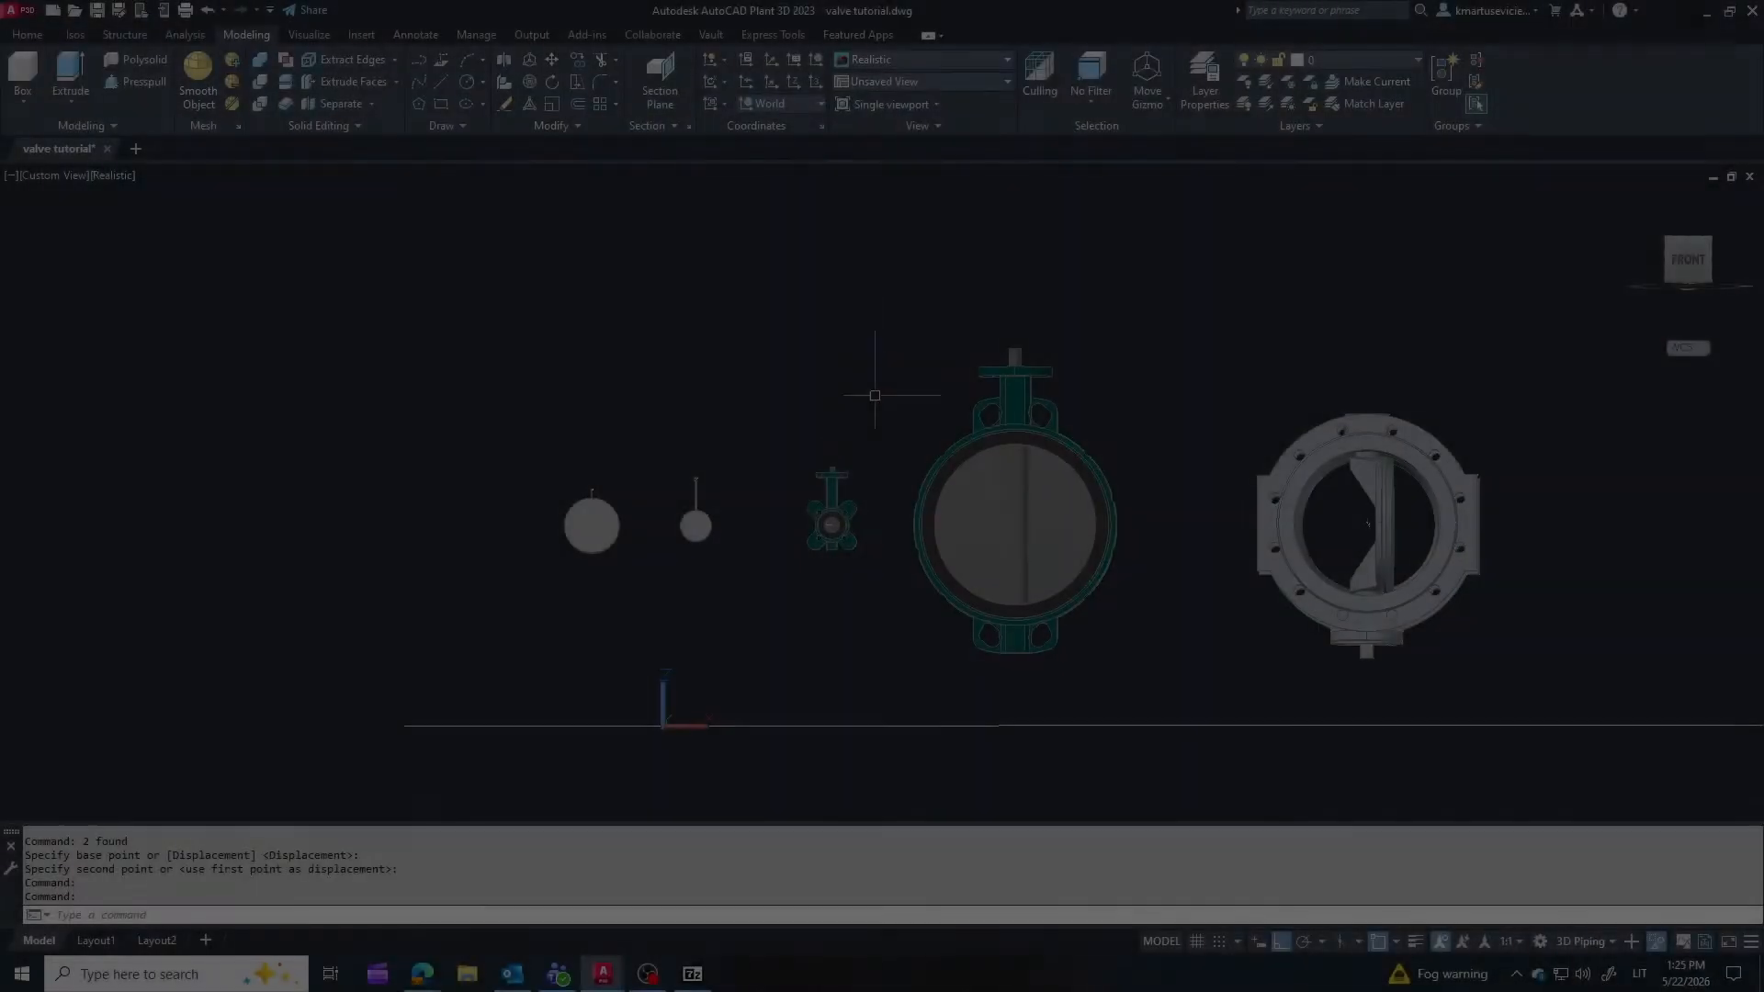
Compare the bodies and discs of the five lined-up butterfly valves from the front and at an angle
scroll(813, 503, "up", 4)
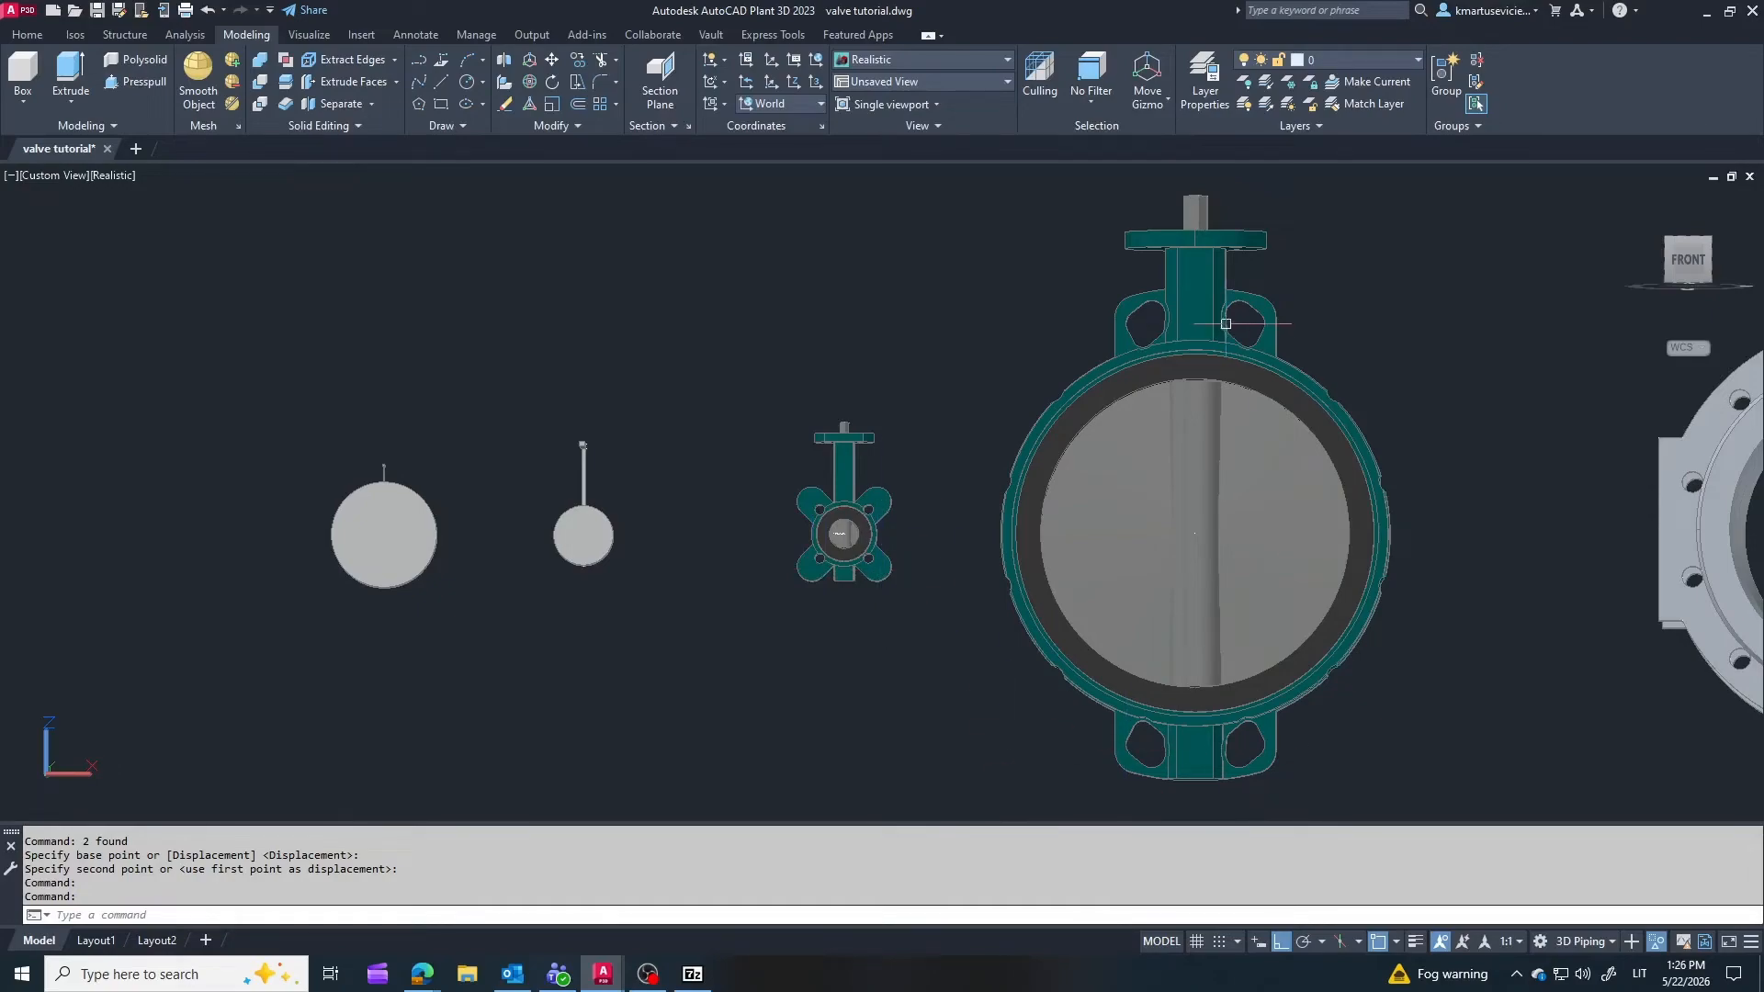
scroll(905, 444, "down", 2)
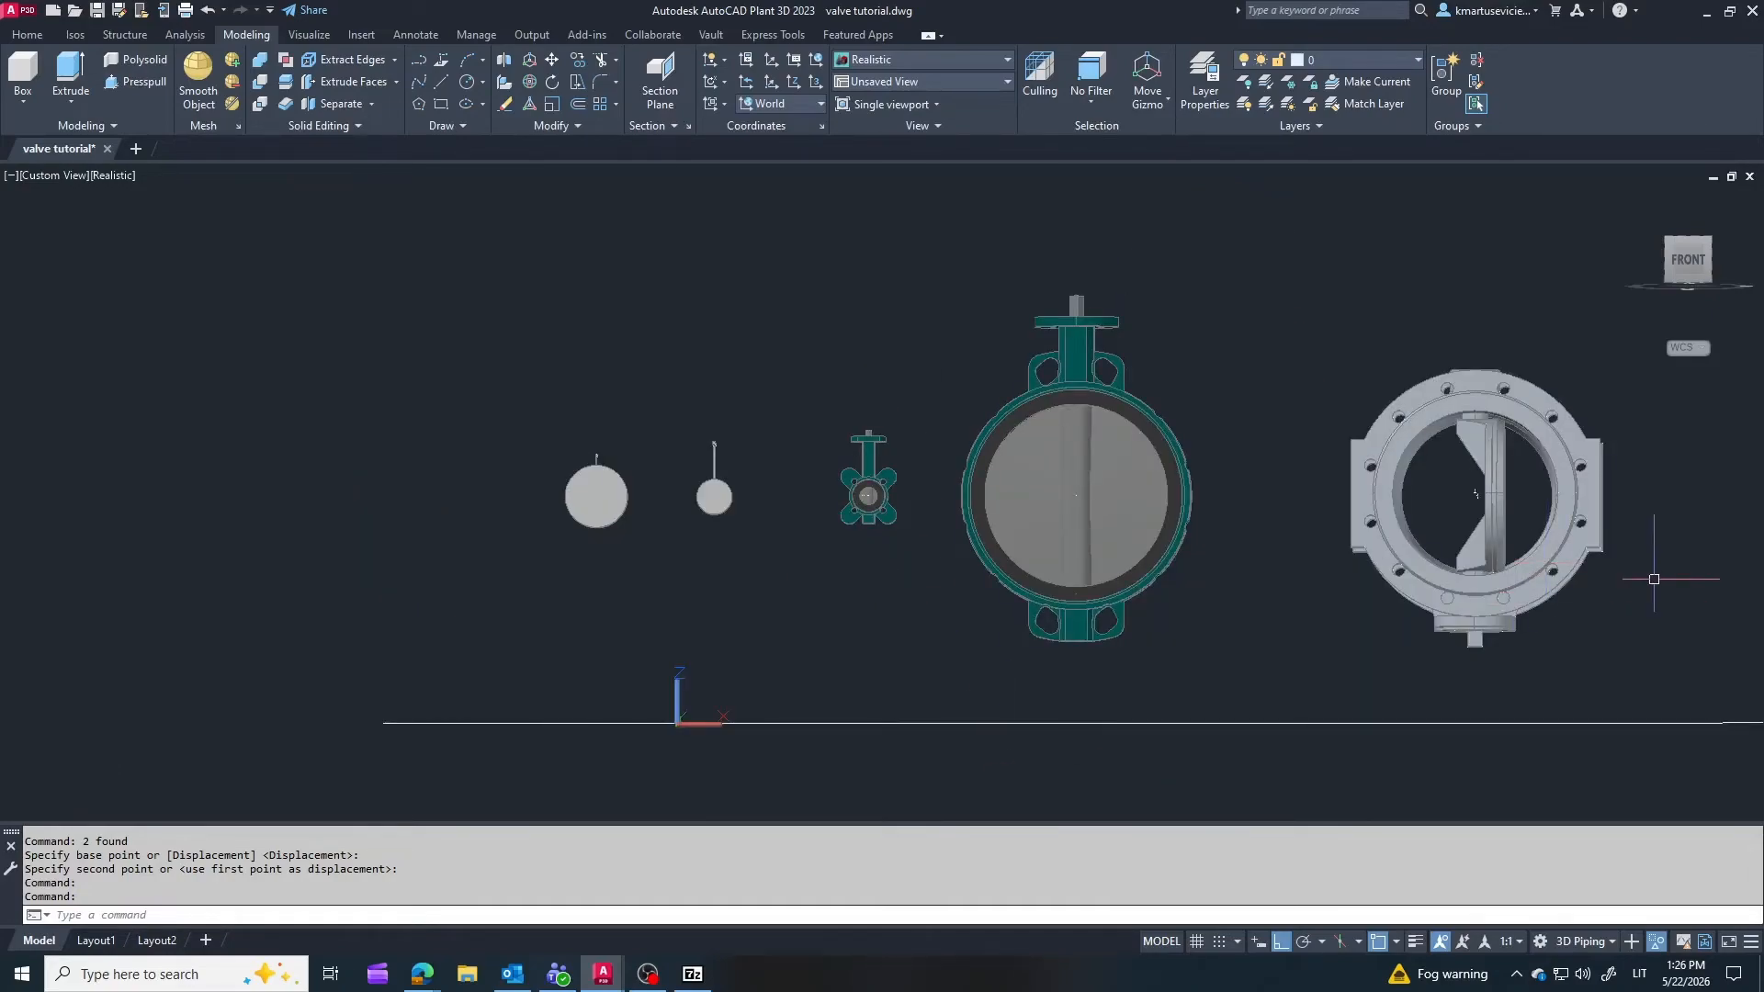
middle_click_drag(1654, 579, 1492, 666, "shift")
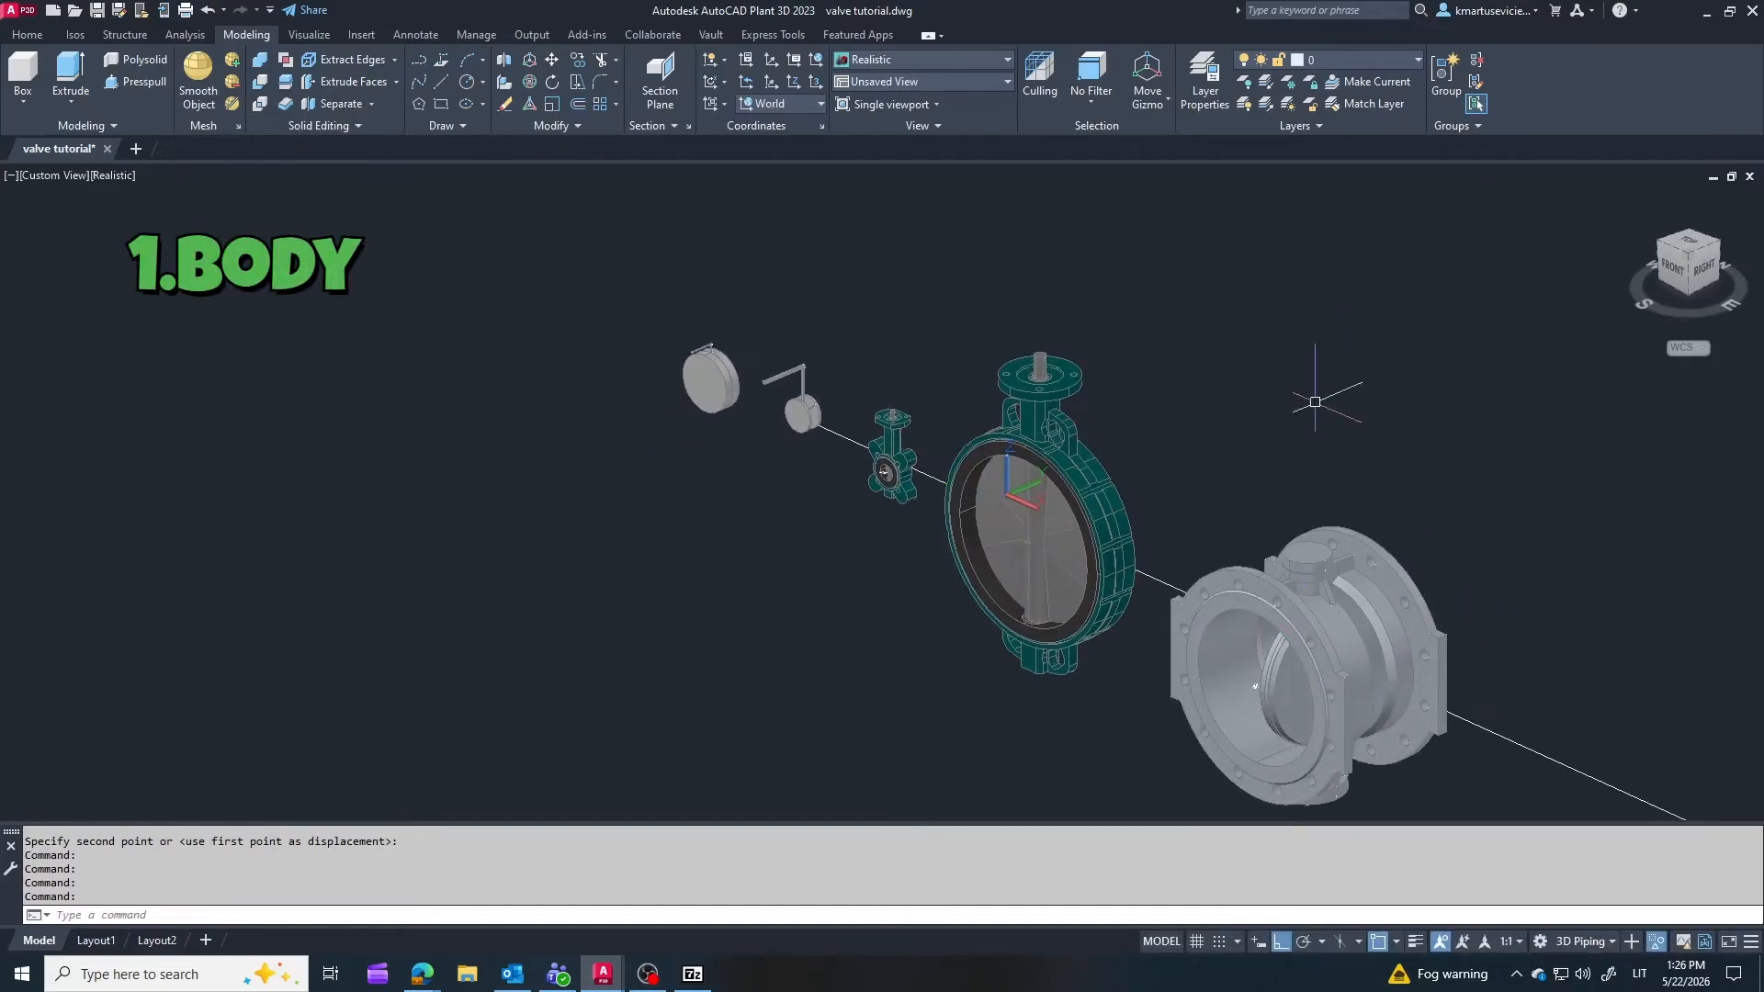
scroll(859, 354, "up", 3)
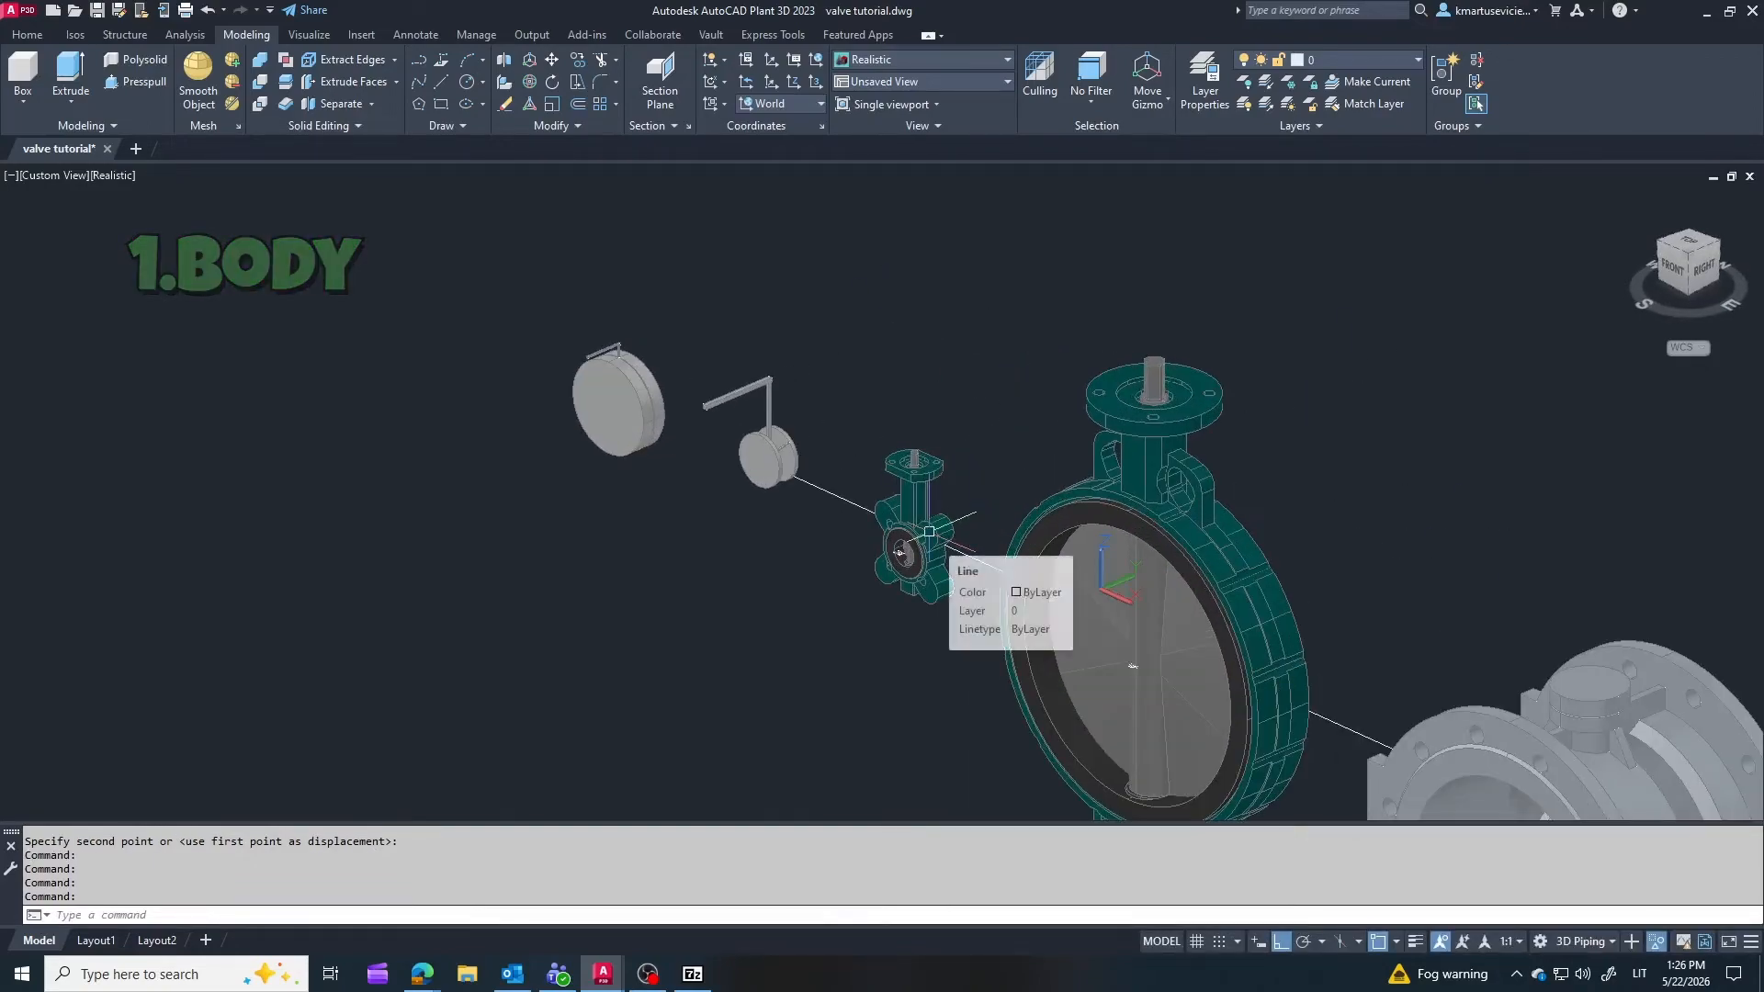
middle_click_drag(930, 531, 1128, 639, "shift")
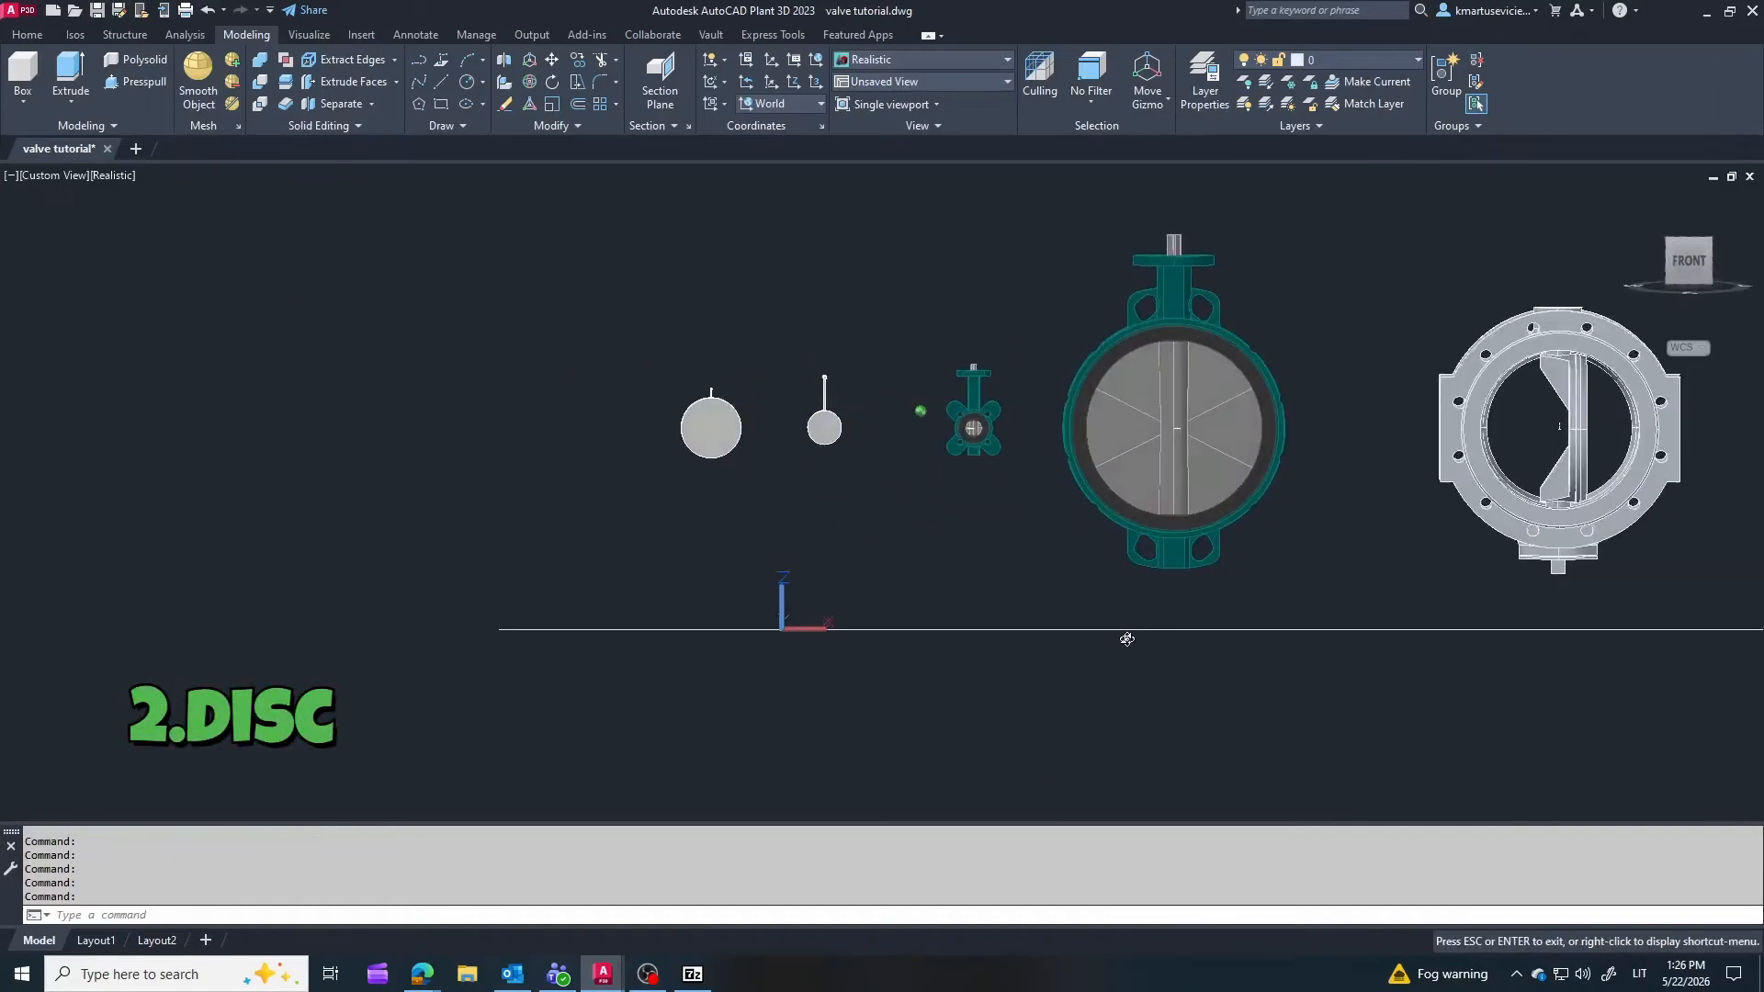
scroll(1011, 643, "down", 3)
scroll(1424, 561, "up", 3)
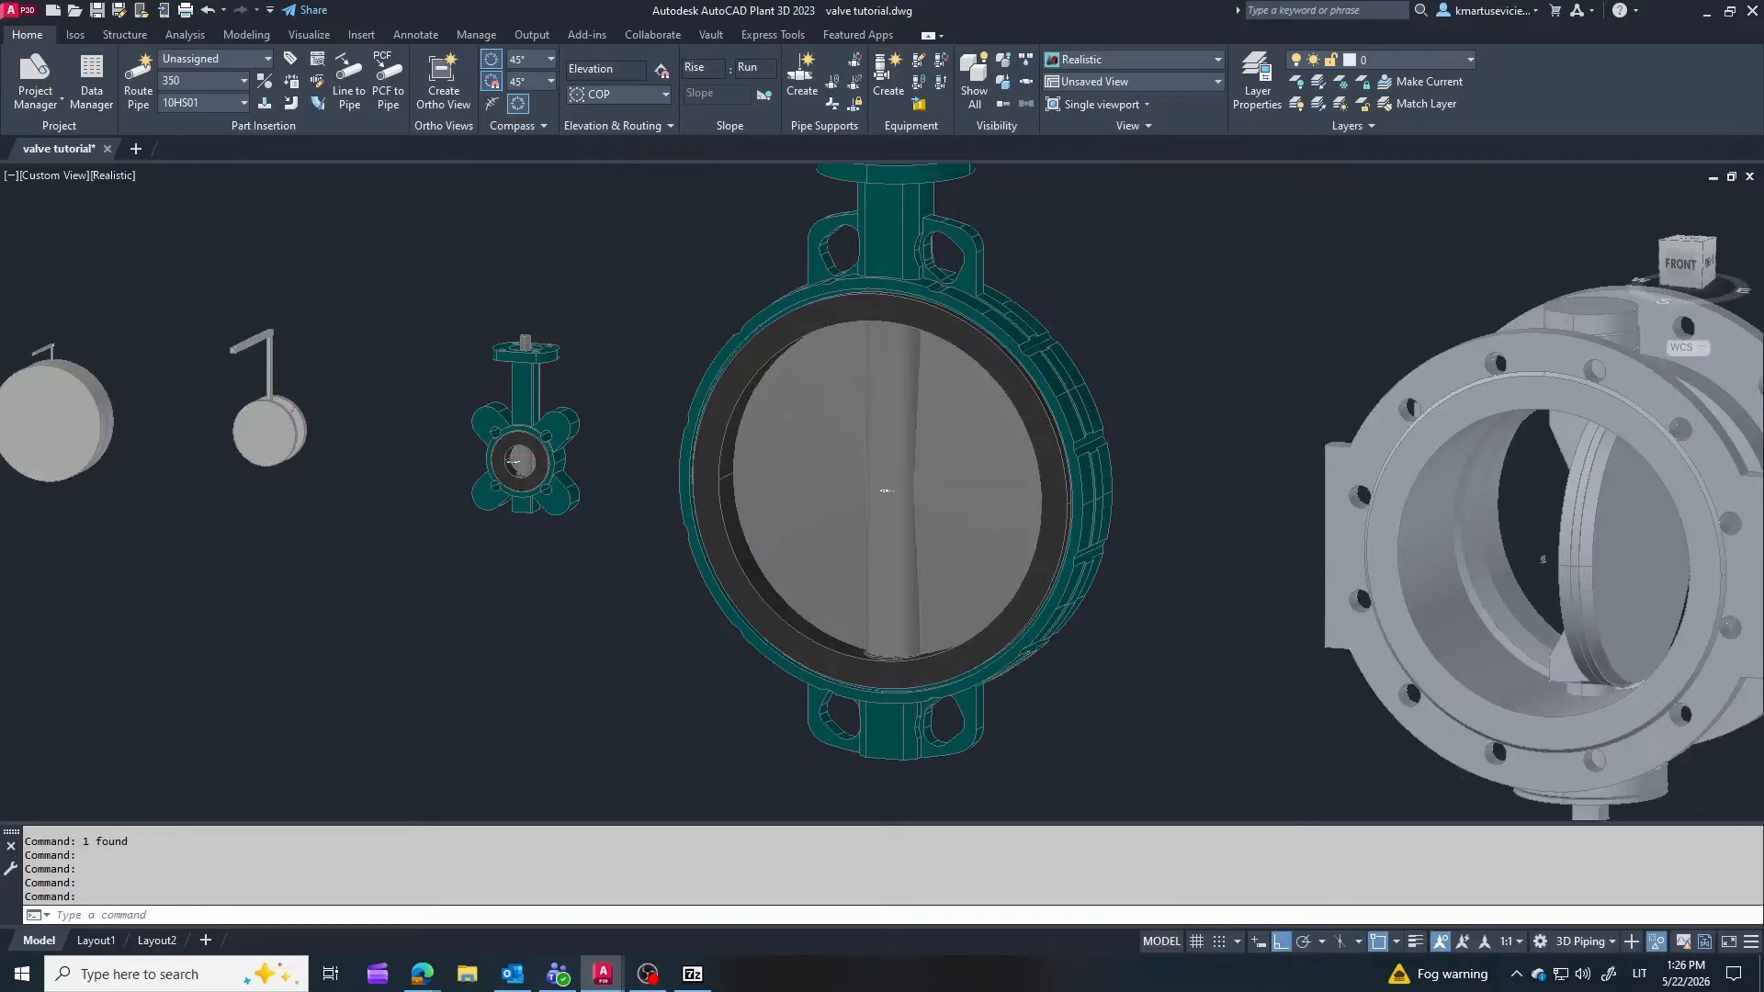
scroll(500, 493, "up", 3)
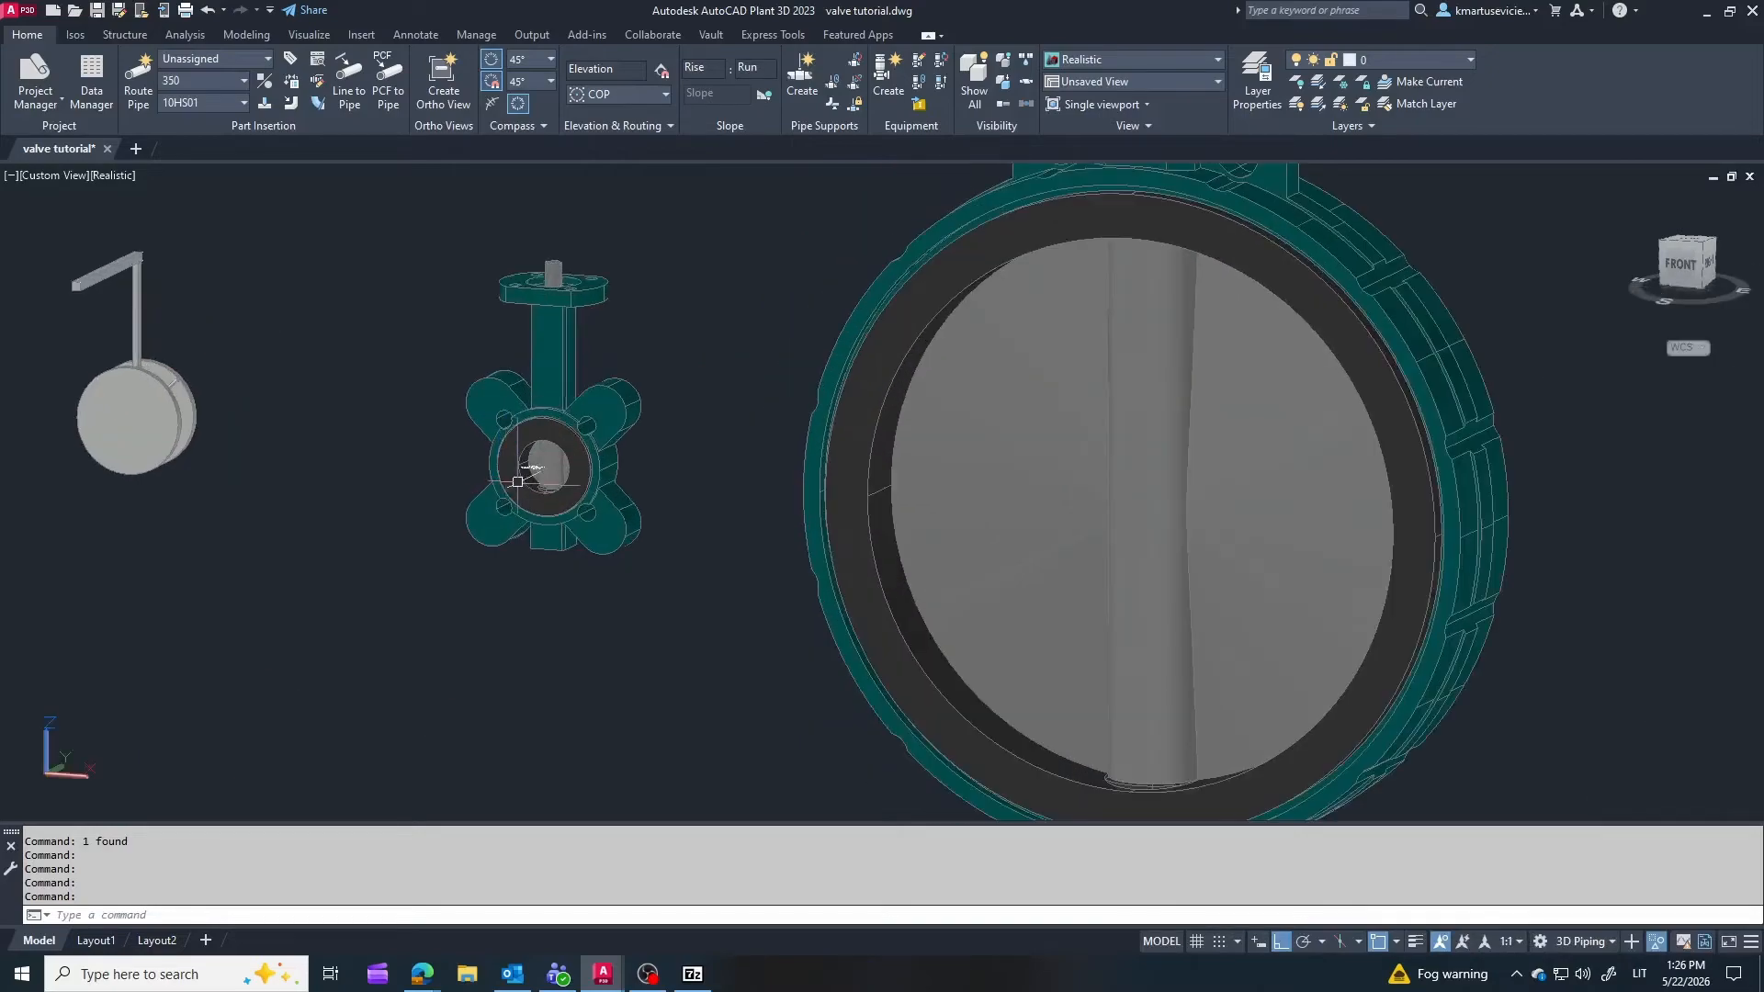
middle_click_drag(518, 481, 332, 588, "shift")
scroll(579, 458, "down", 1)
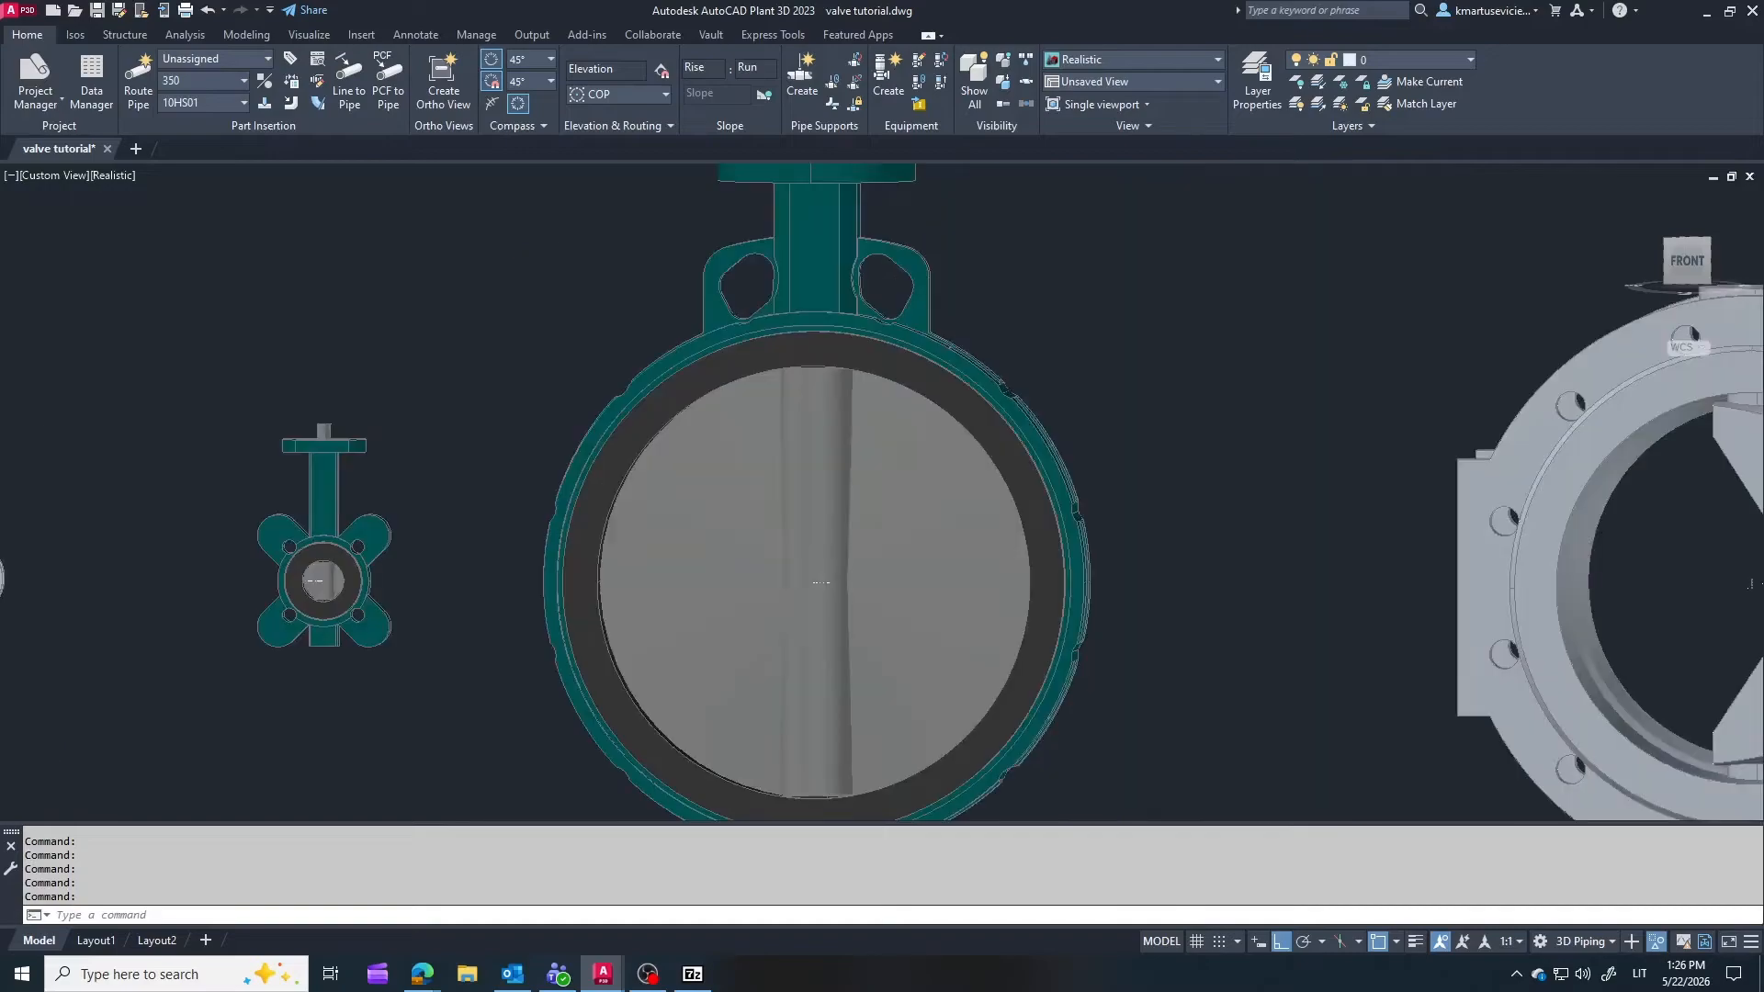
scroll(350, 594, "down", 2)
scroll(1563, 288, "down", 1)
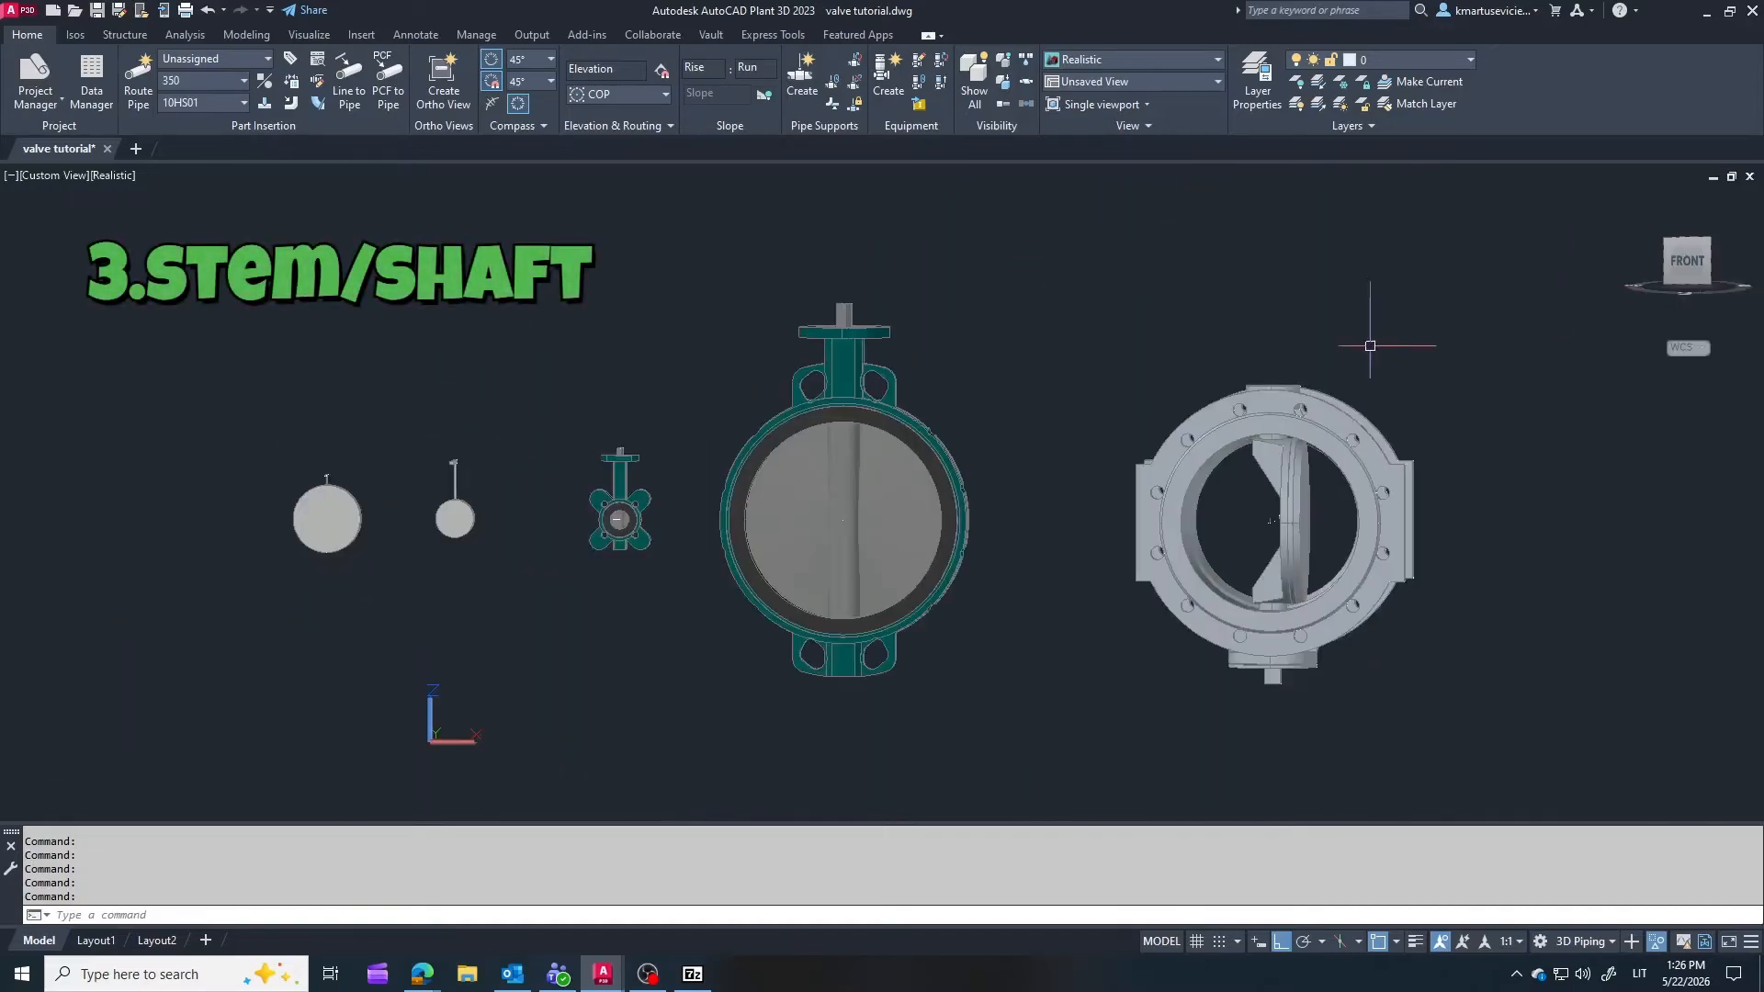
Compare the stems and bonnets of the five butterfly valves from the front and close up
scroll(1497, 378, "down", 1)
scroll(1310, 388, "up", 1)
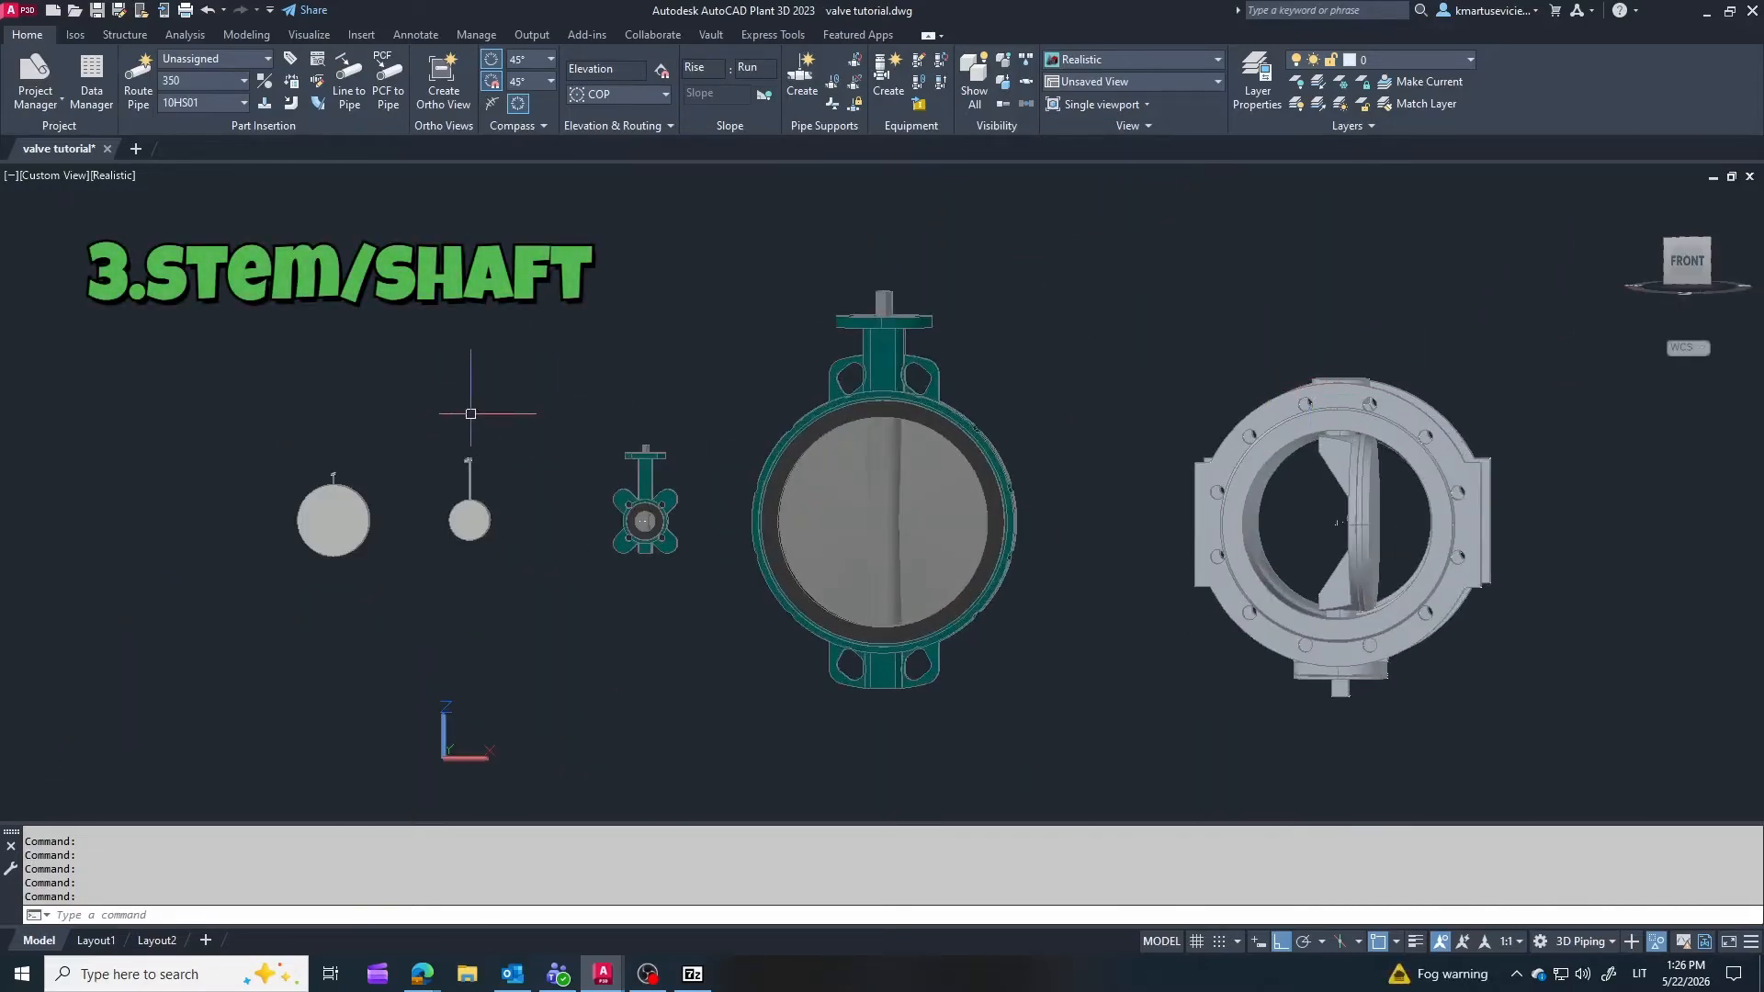
scroll(471, 413, "up", 1)
scroll(1150, 348, "down", 1)
middle_click_drag(1289, 363, 1288, 414, "shift")
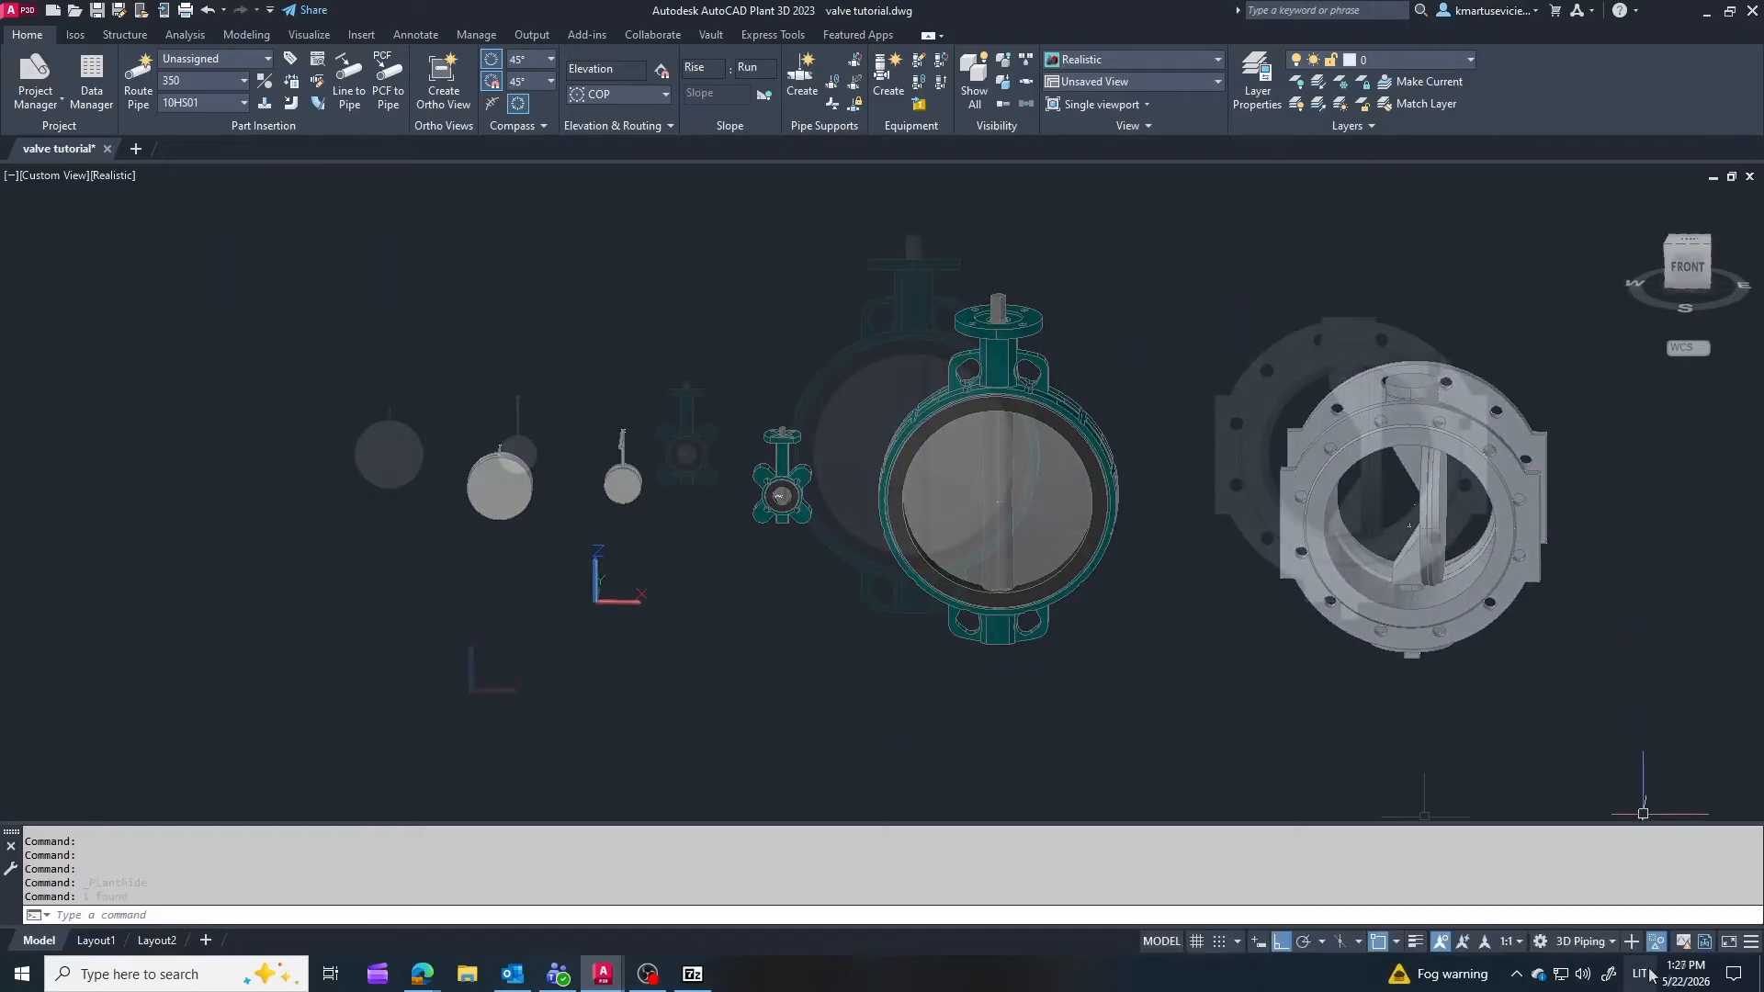
scroll(1635, 749, "down", 2)
scroll(1638, 748, "up", 2)
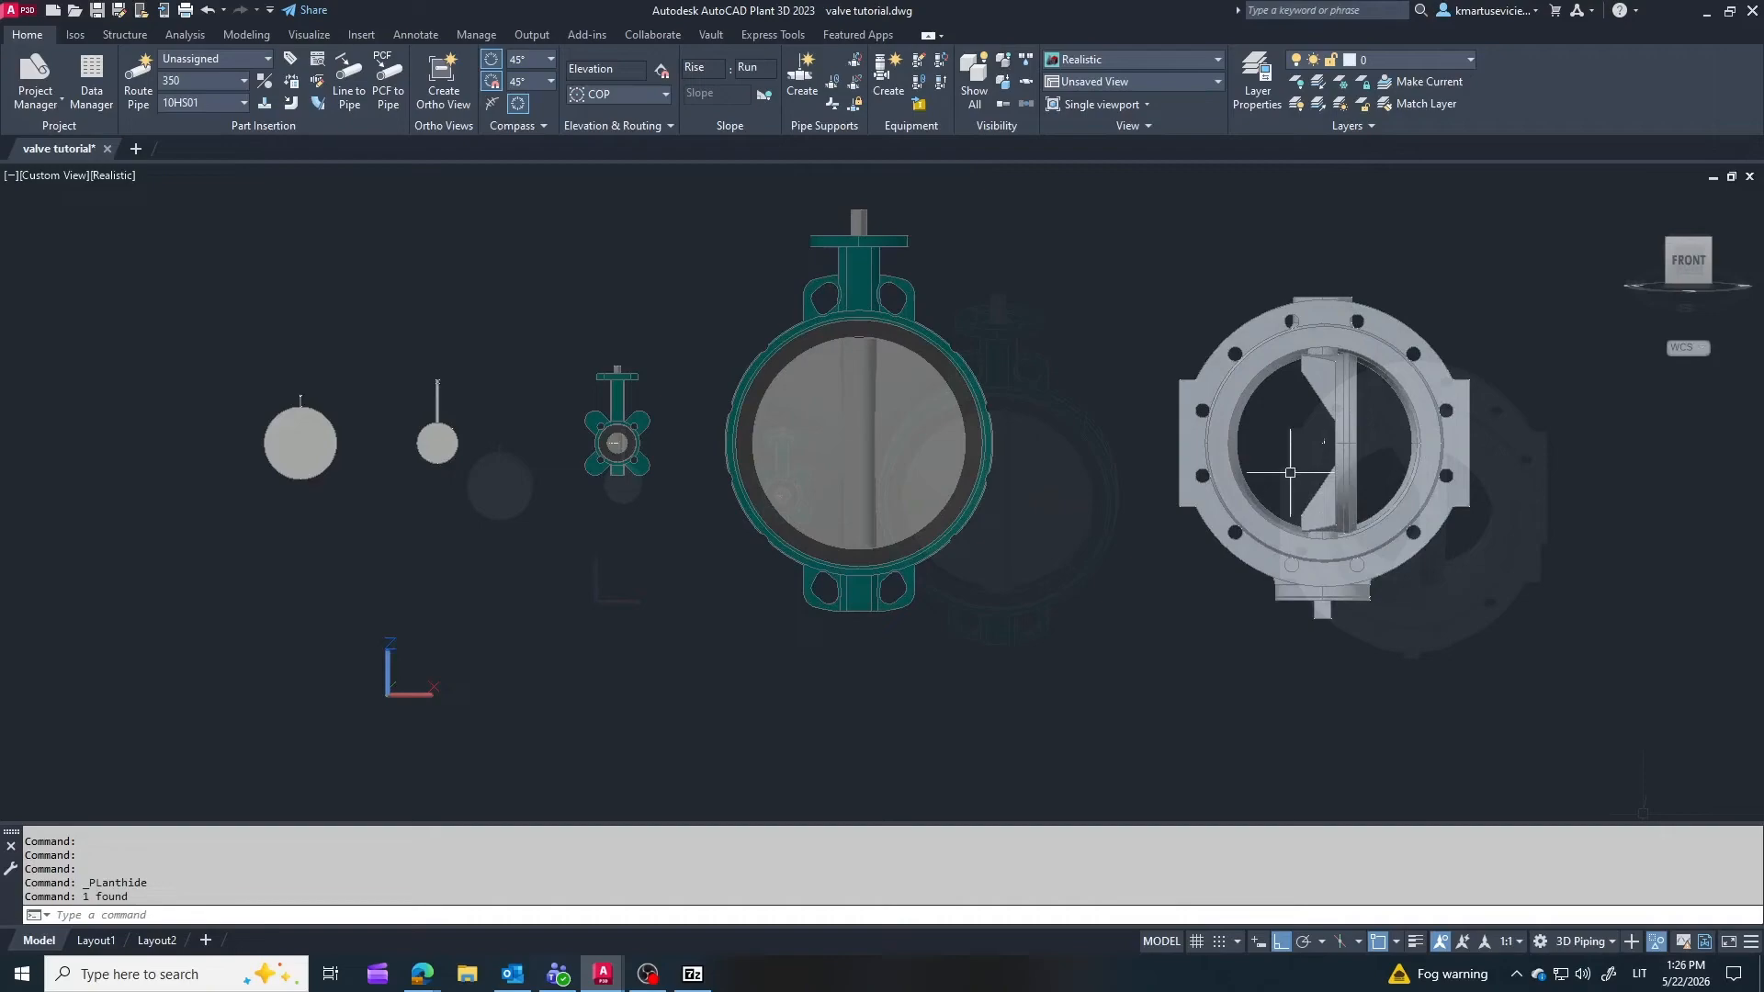
middle_click_drag(1290, 472, 1127, 555, "shift")
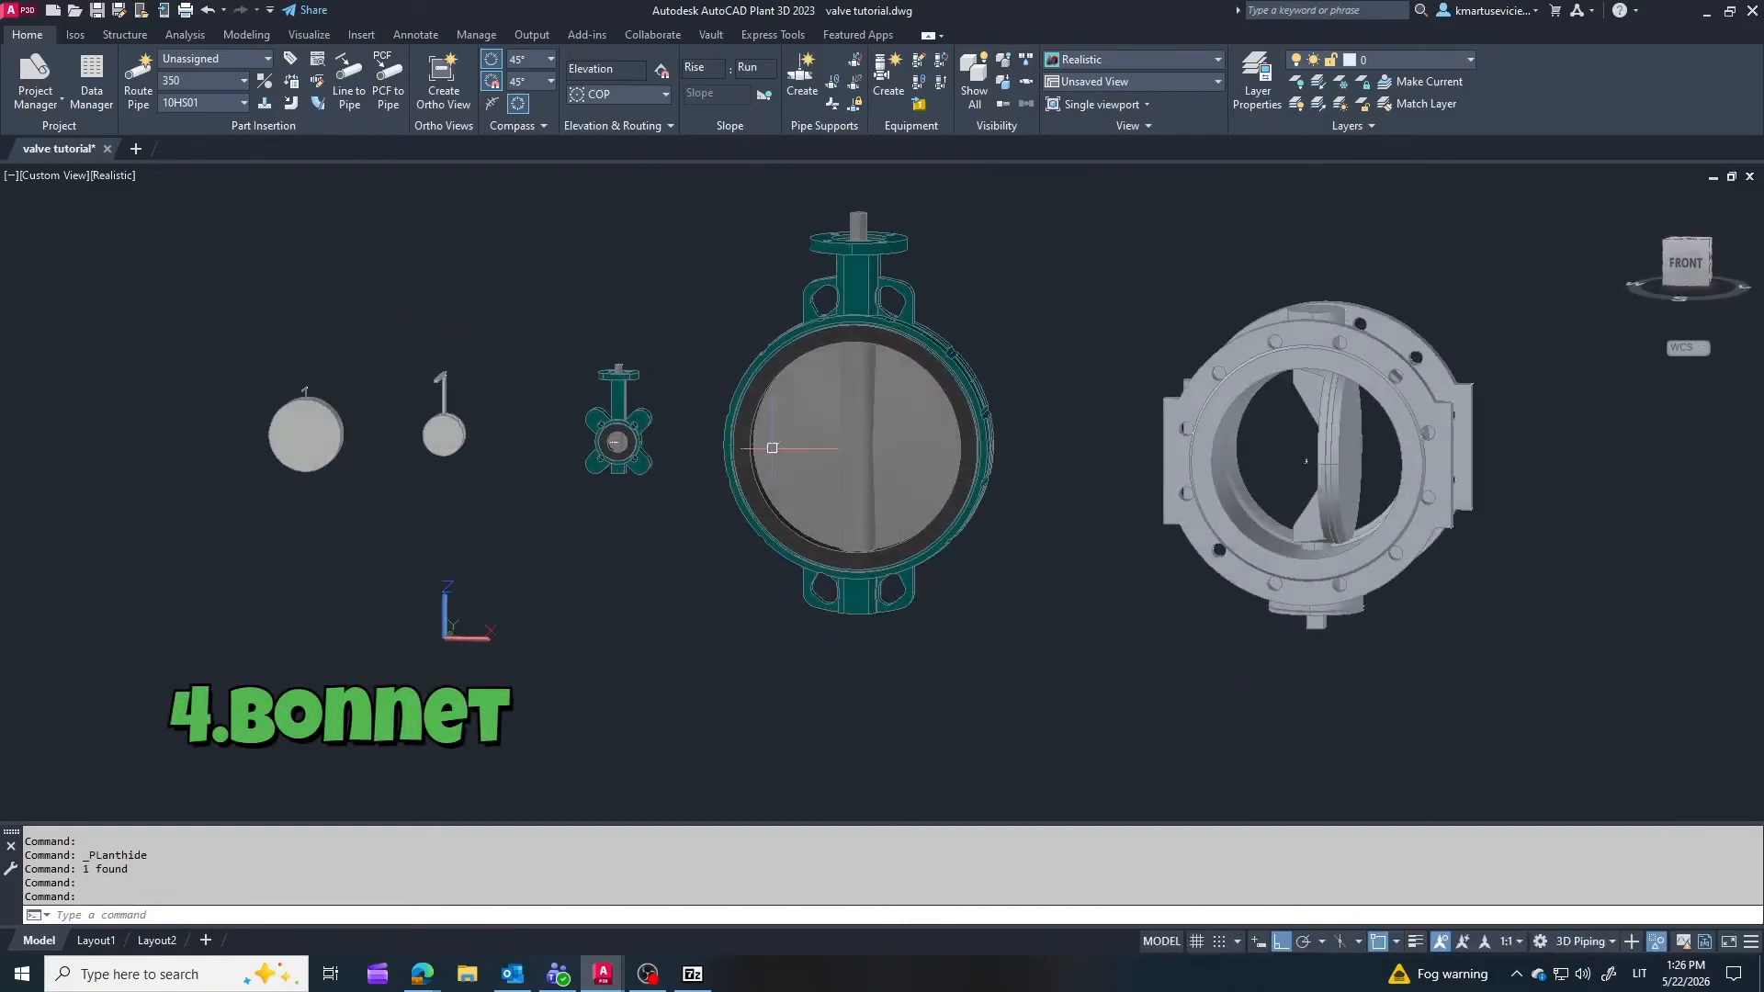
scroll(886, 491, "up", 4)
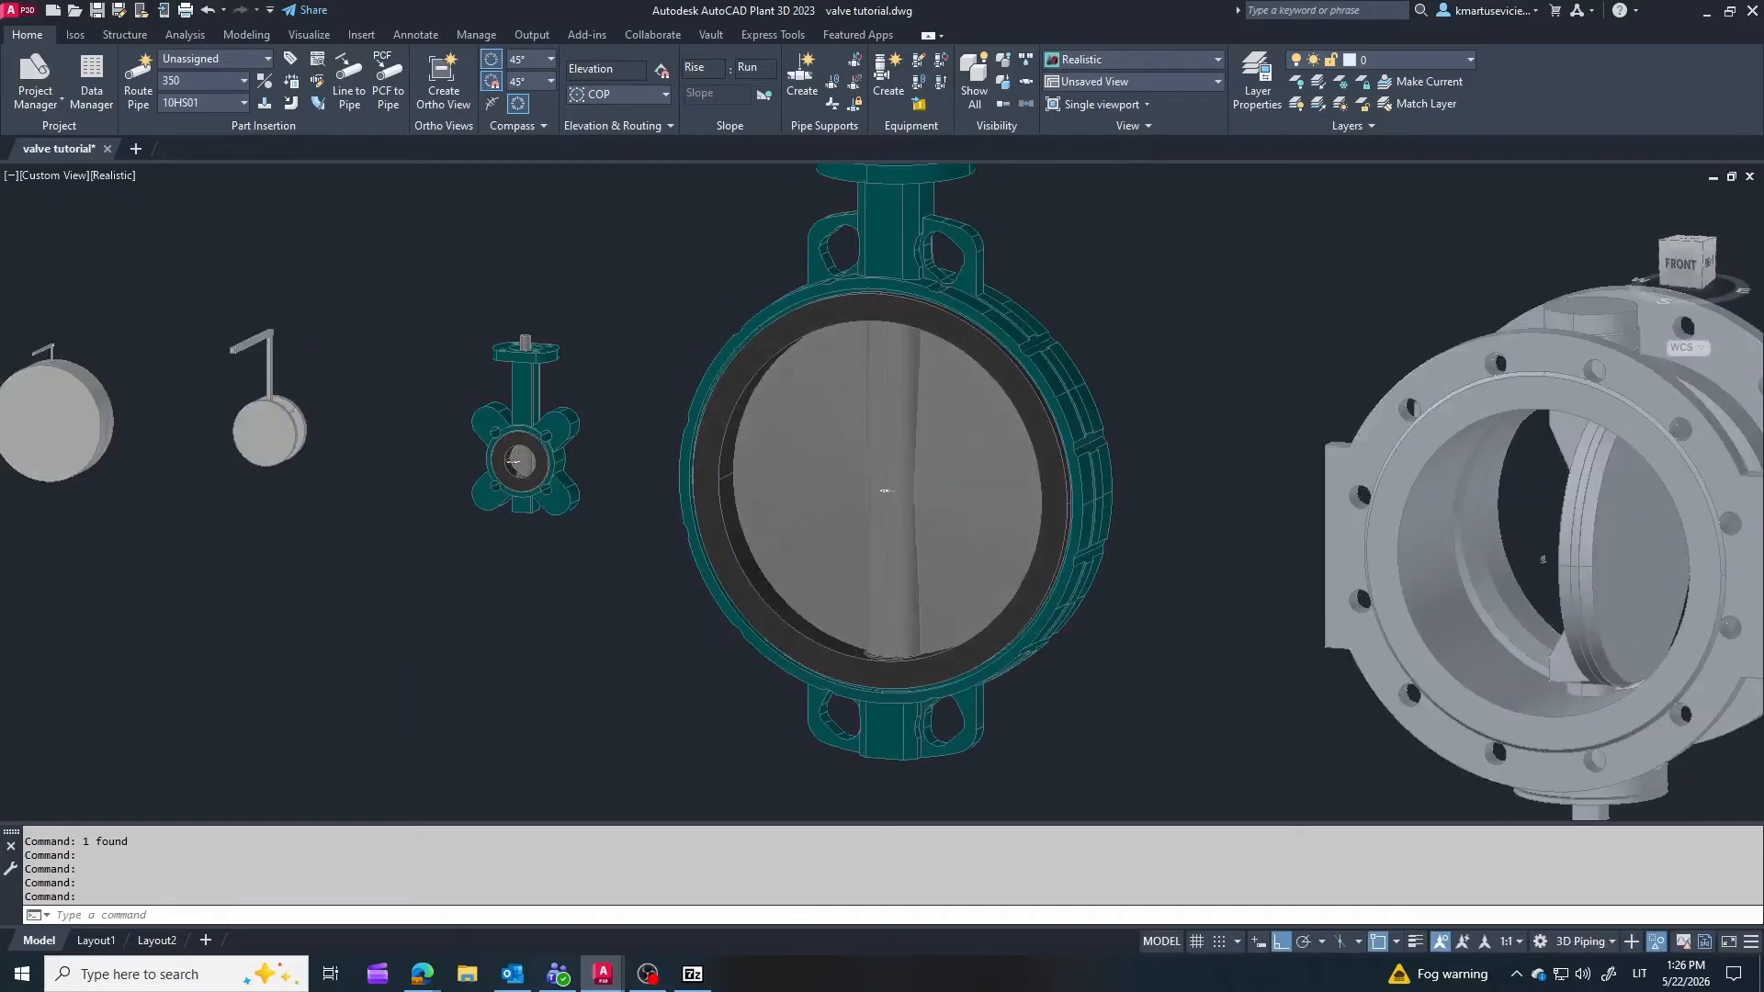
Compare the seals of the five lined-up butterfly valves close up, from the front and at an angle
scroll(500, 463, "up", 5)
middle_click_drag(539, 464, 585, 460, "shift")
scroll(1170, 224, "down", 5)
scroll(1508, 315, "down", 1)
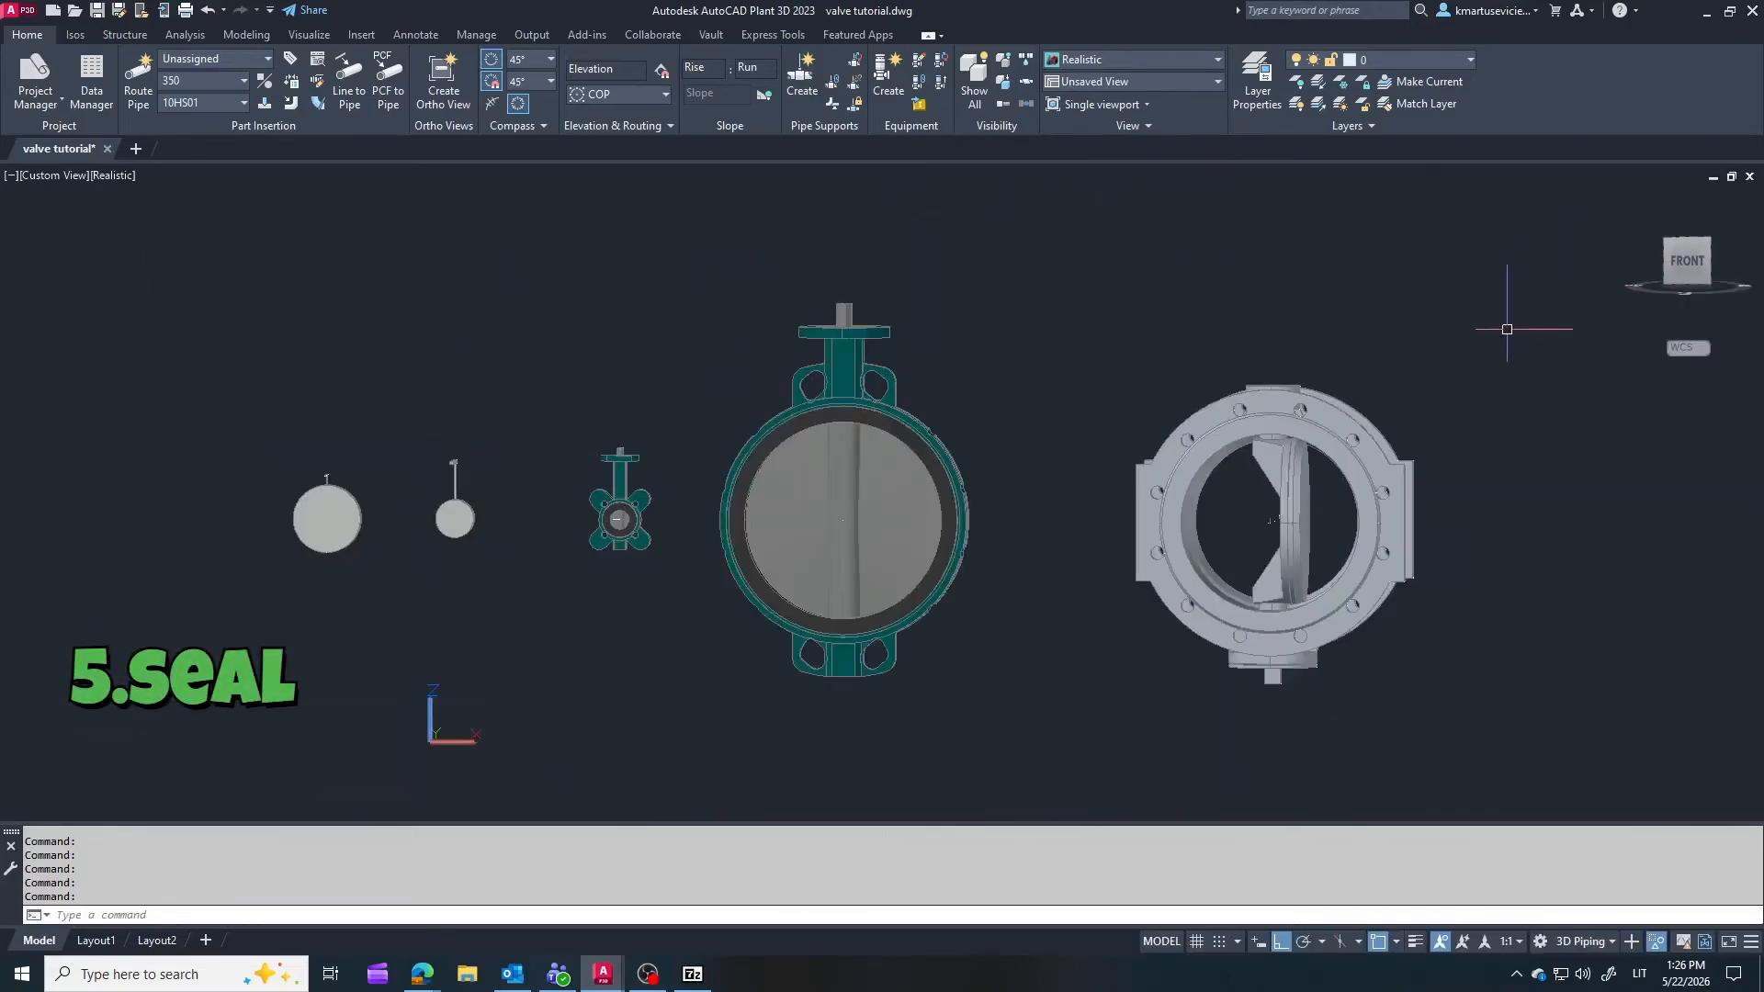
scroll(912, 396, "down", 2)
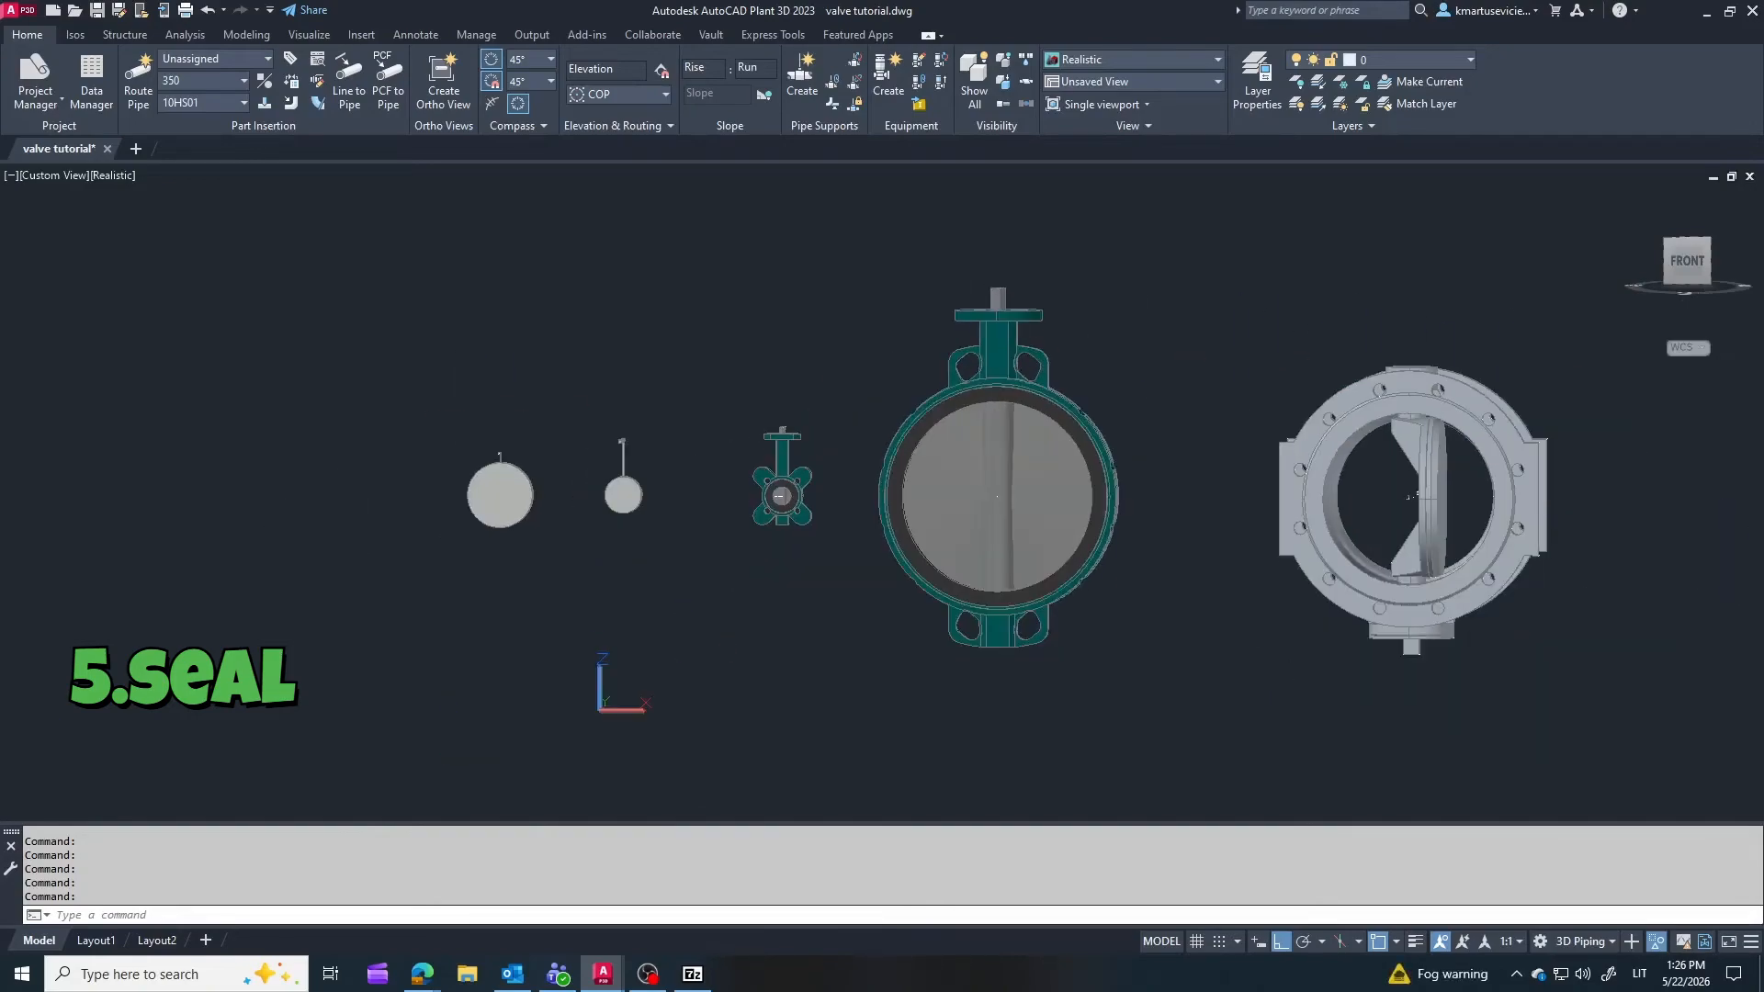
middle_click_drag(913, 396, 1287, 644, "shift")
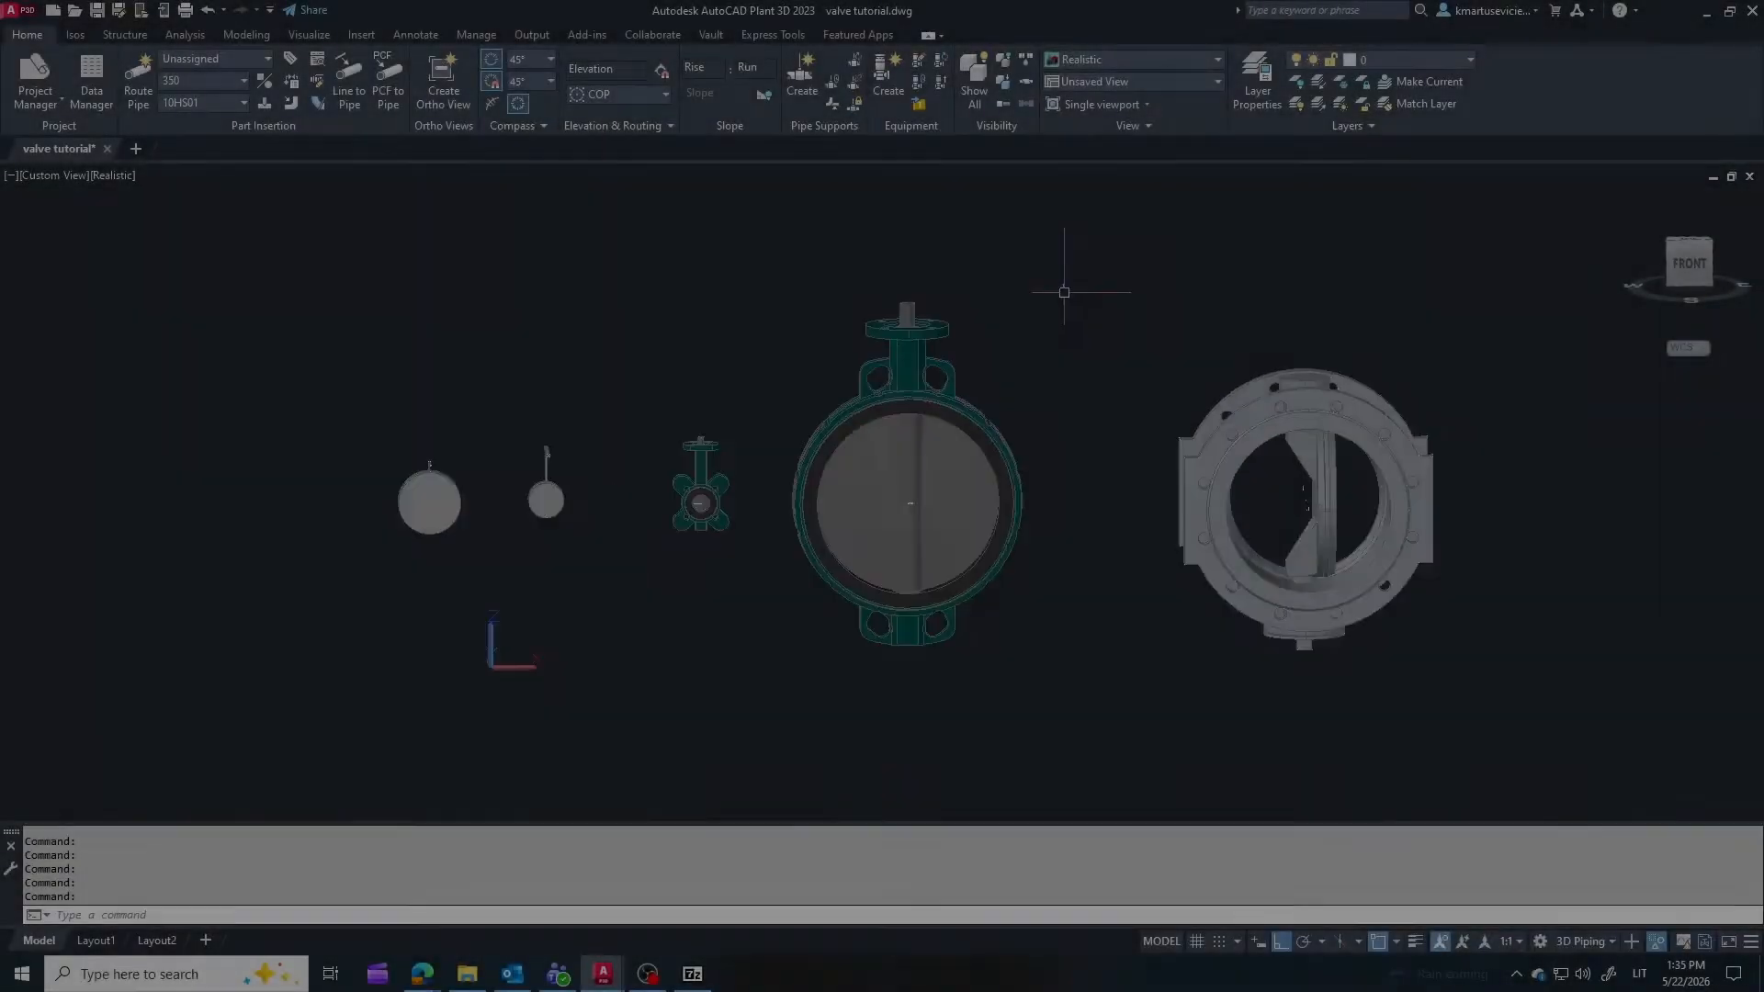
Route a short straight pipe from one end of the large teal butterfly valve
scroll(1055, 275, "up", 3)
middle_click_drag(1055, 276, 1232, 542, "shift")
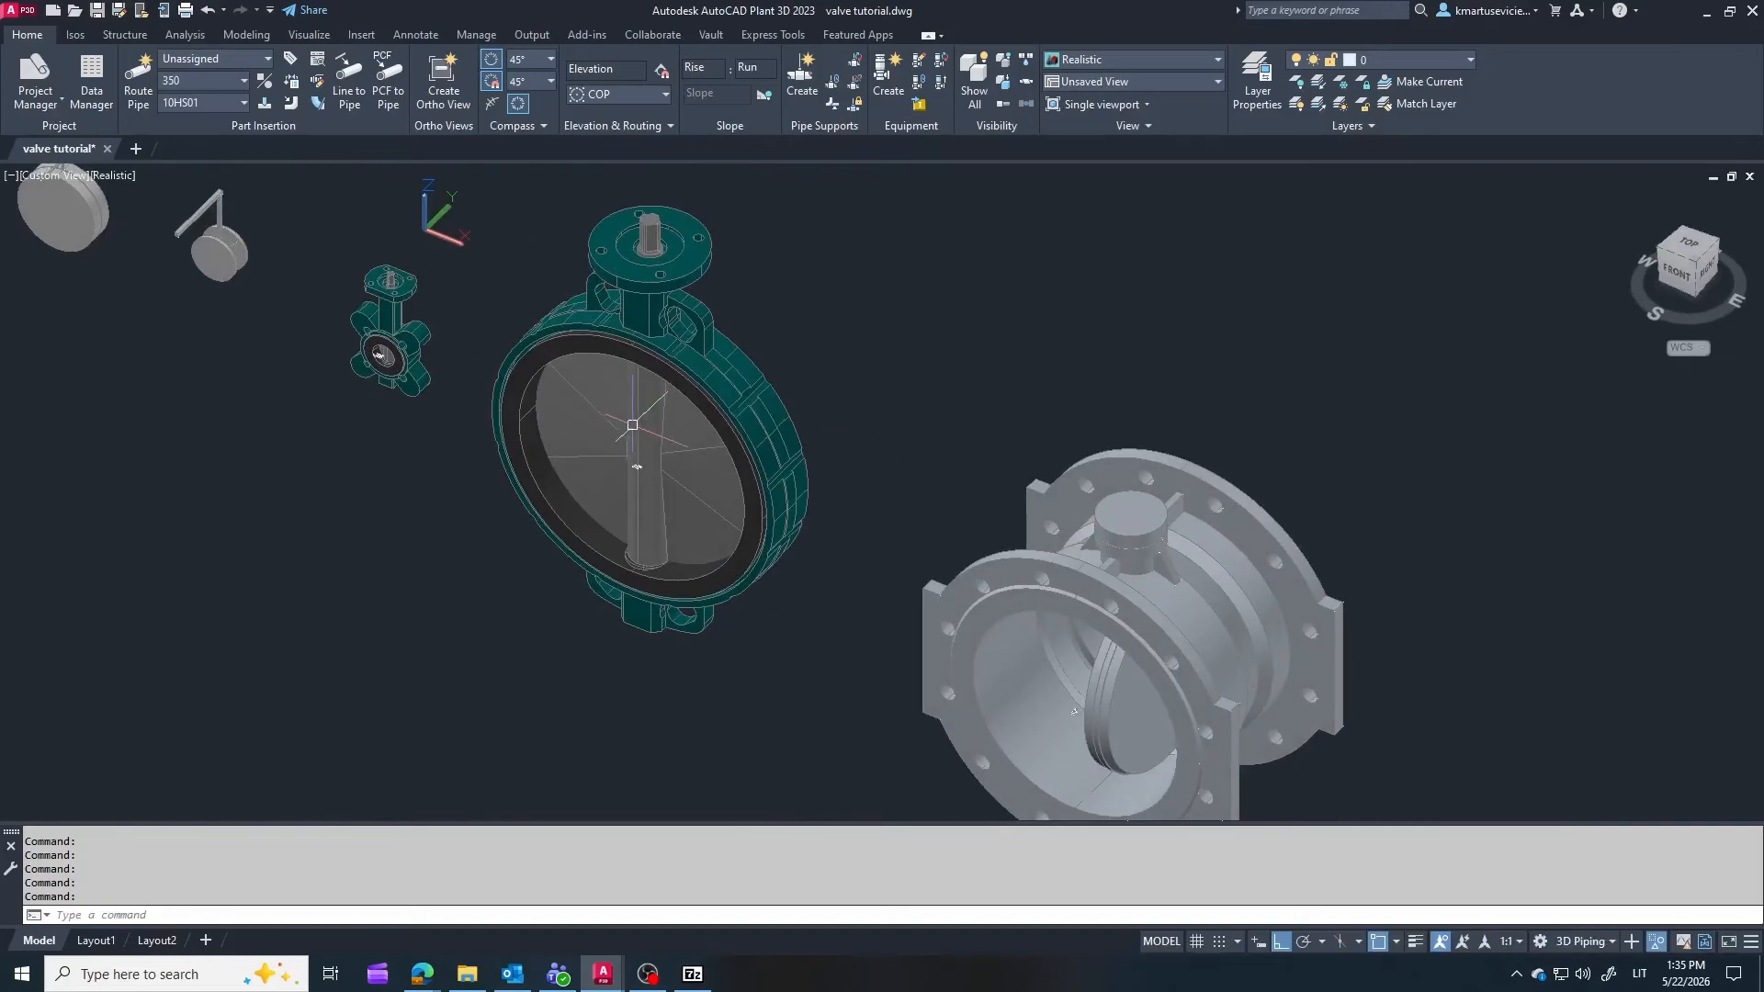
middle_click_drag(630, 422, 551, 588, "shift")
scroll(701, 457, "down", 3)
scroll(602, 588, "up", 2)
left_click(698, 548)
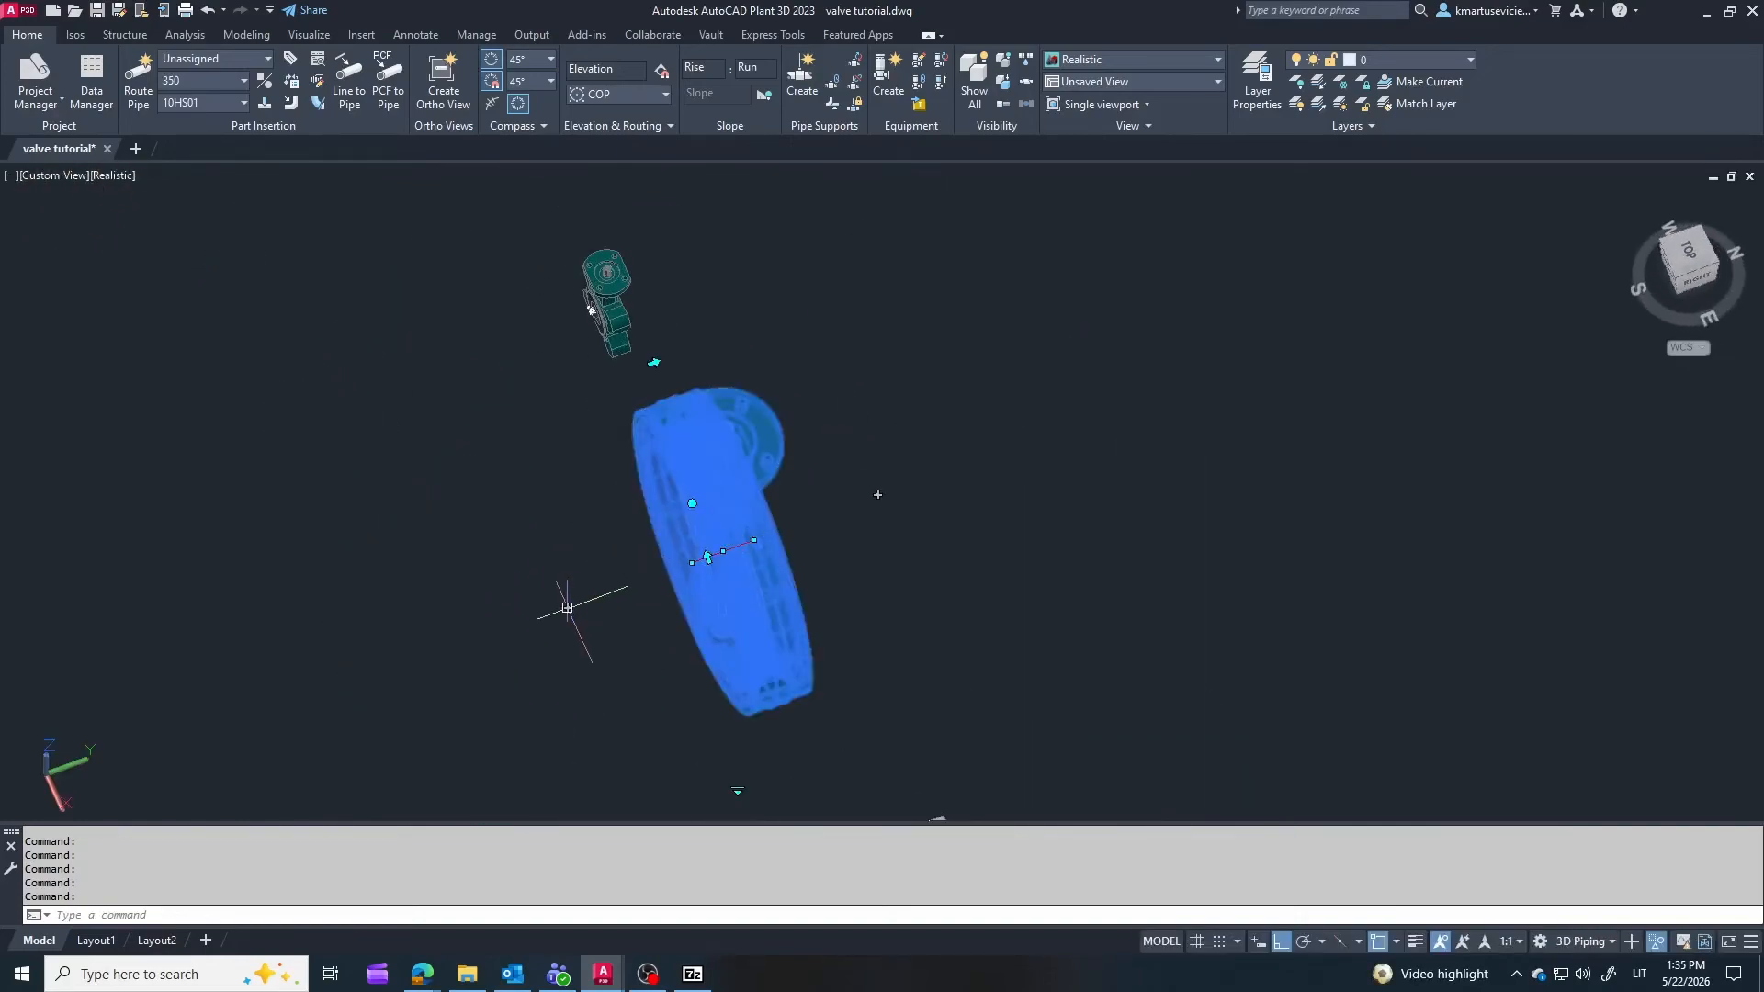
left_click(567, 607)
left_click(439, 658)
key("Escape")
Route a straight pipe from the opposite end of the large teal butterfly valve
middle_click_drag(607, 735, 839, 673, "shift")
scroll(722, 648, "up", 2)
left_click(781, 655)
left_click(933, 645)
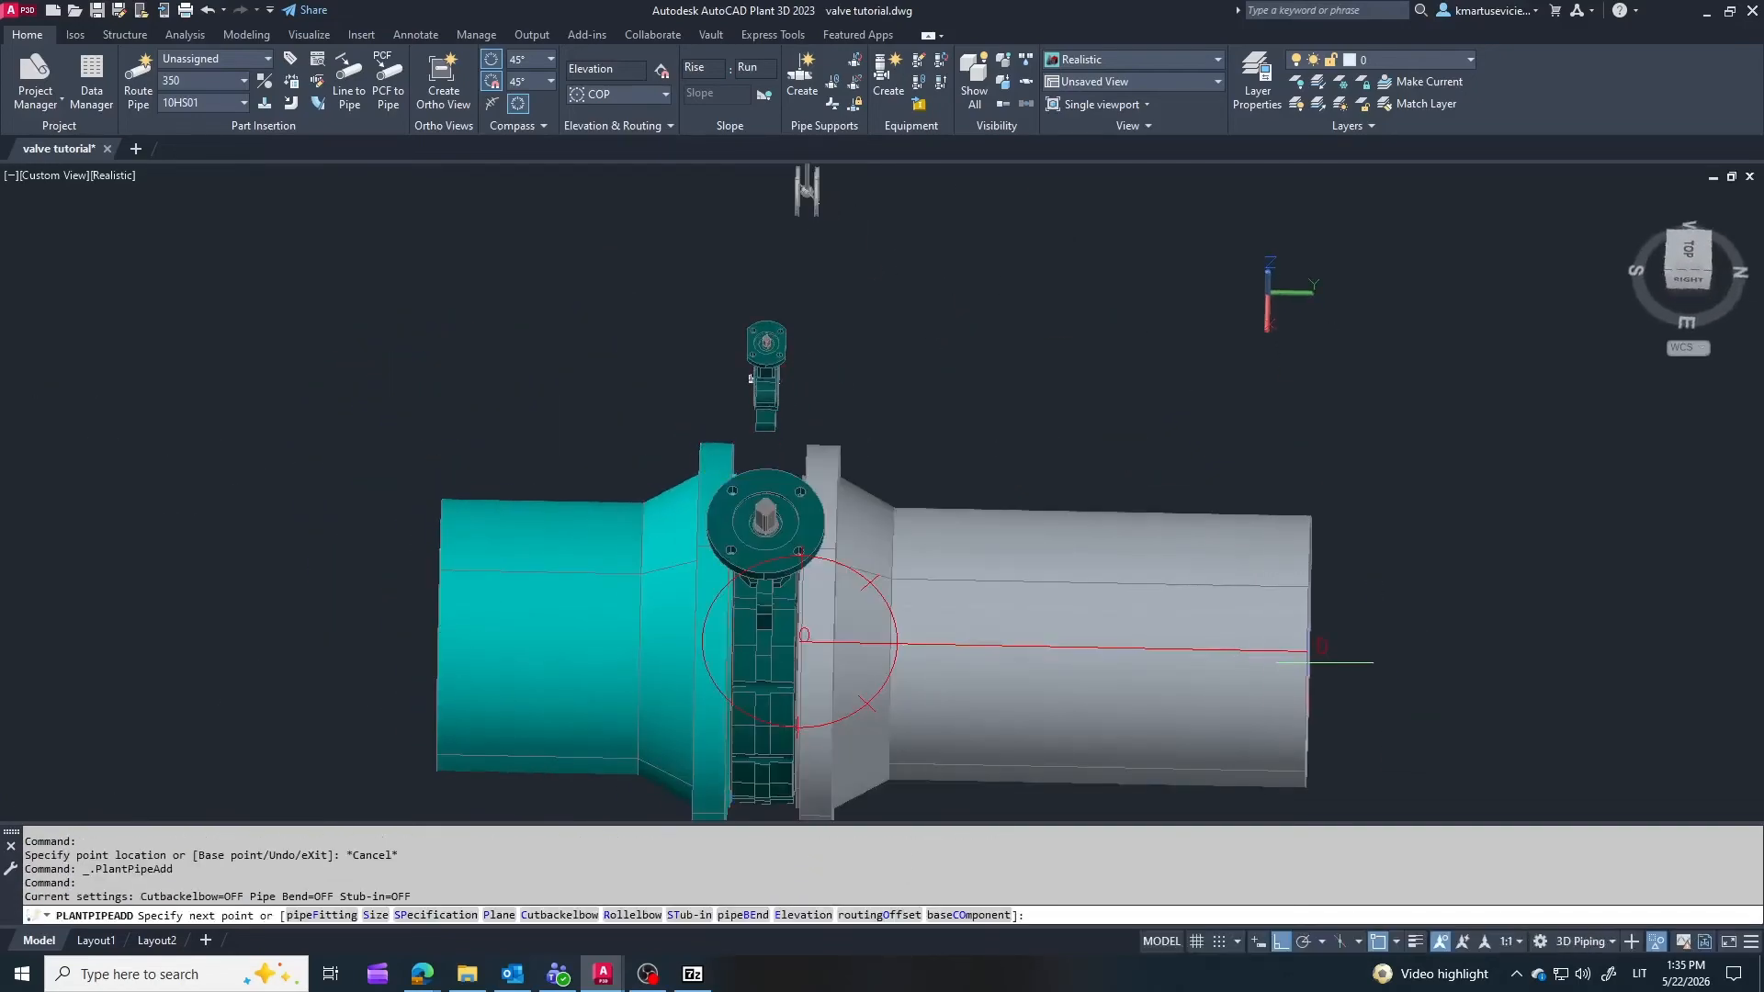
left_click(1310, 656)
key("Escape")
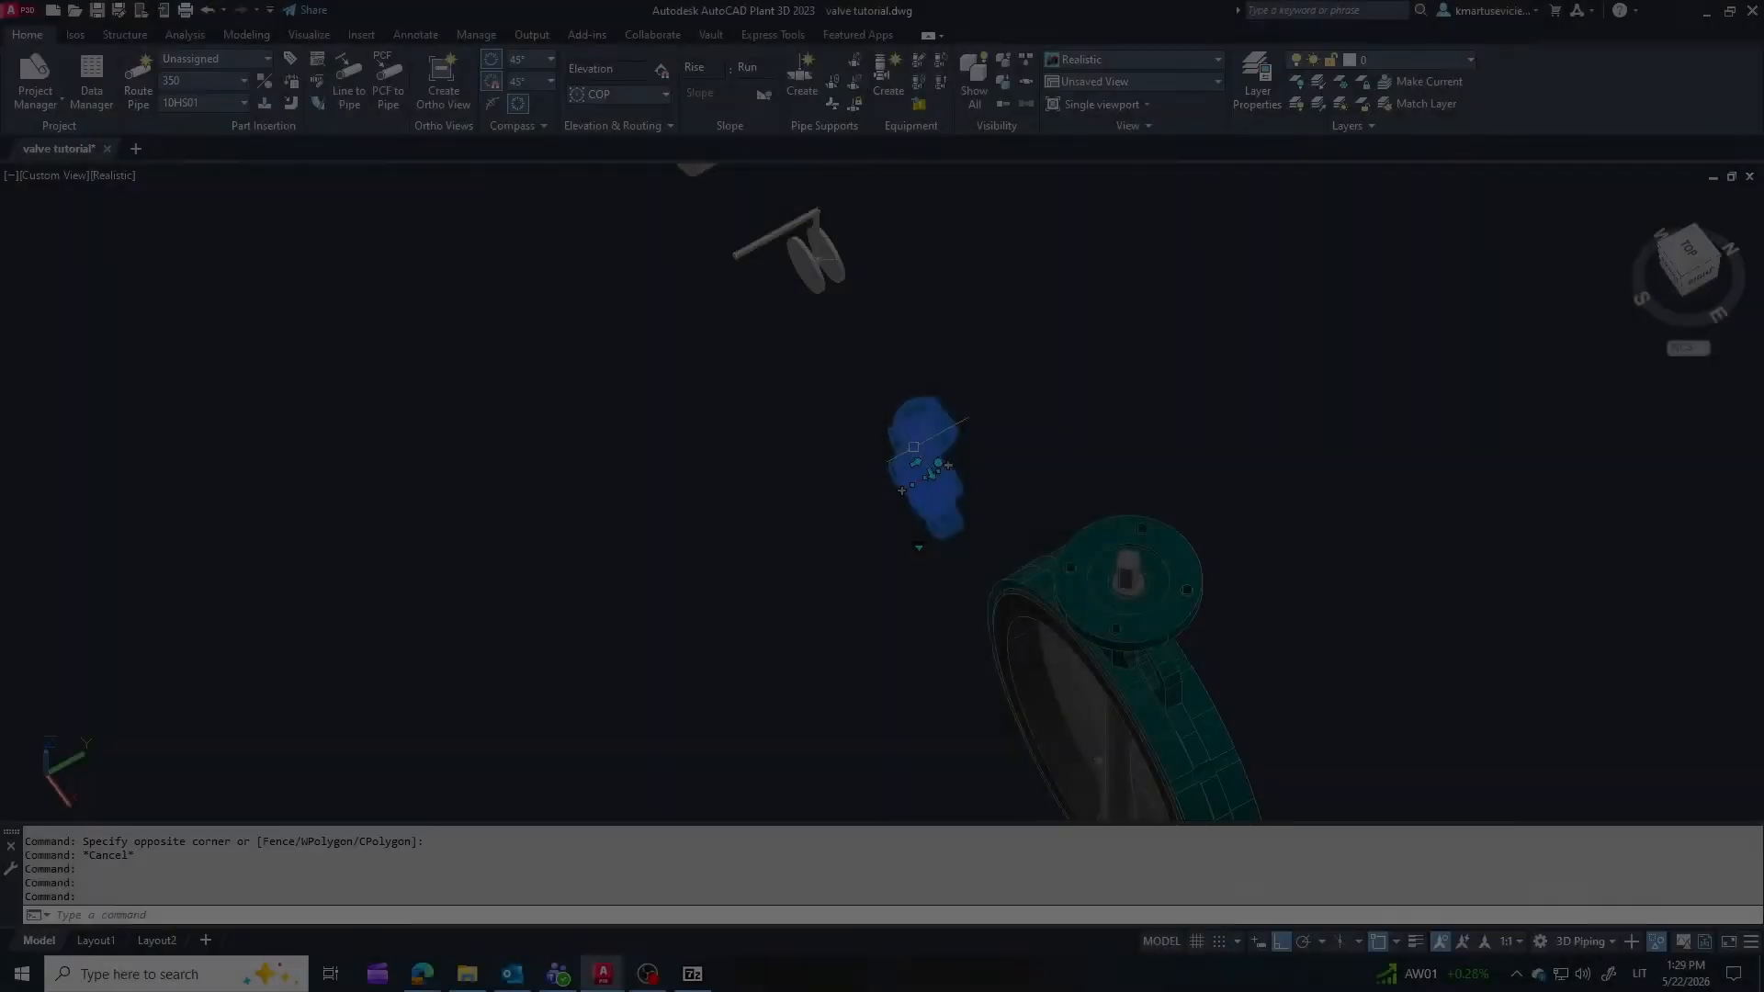
Open the small teal valve's properties and enter "Butterfly" as its Long Description (Family)
right_click(901, 490)
left_click(965, 926)
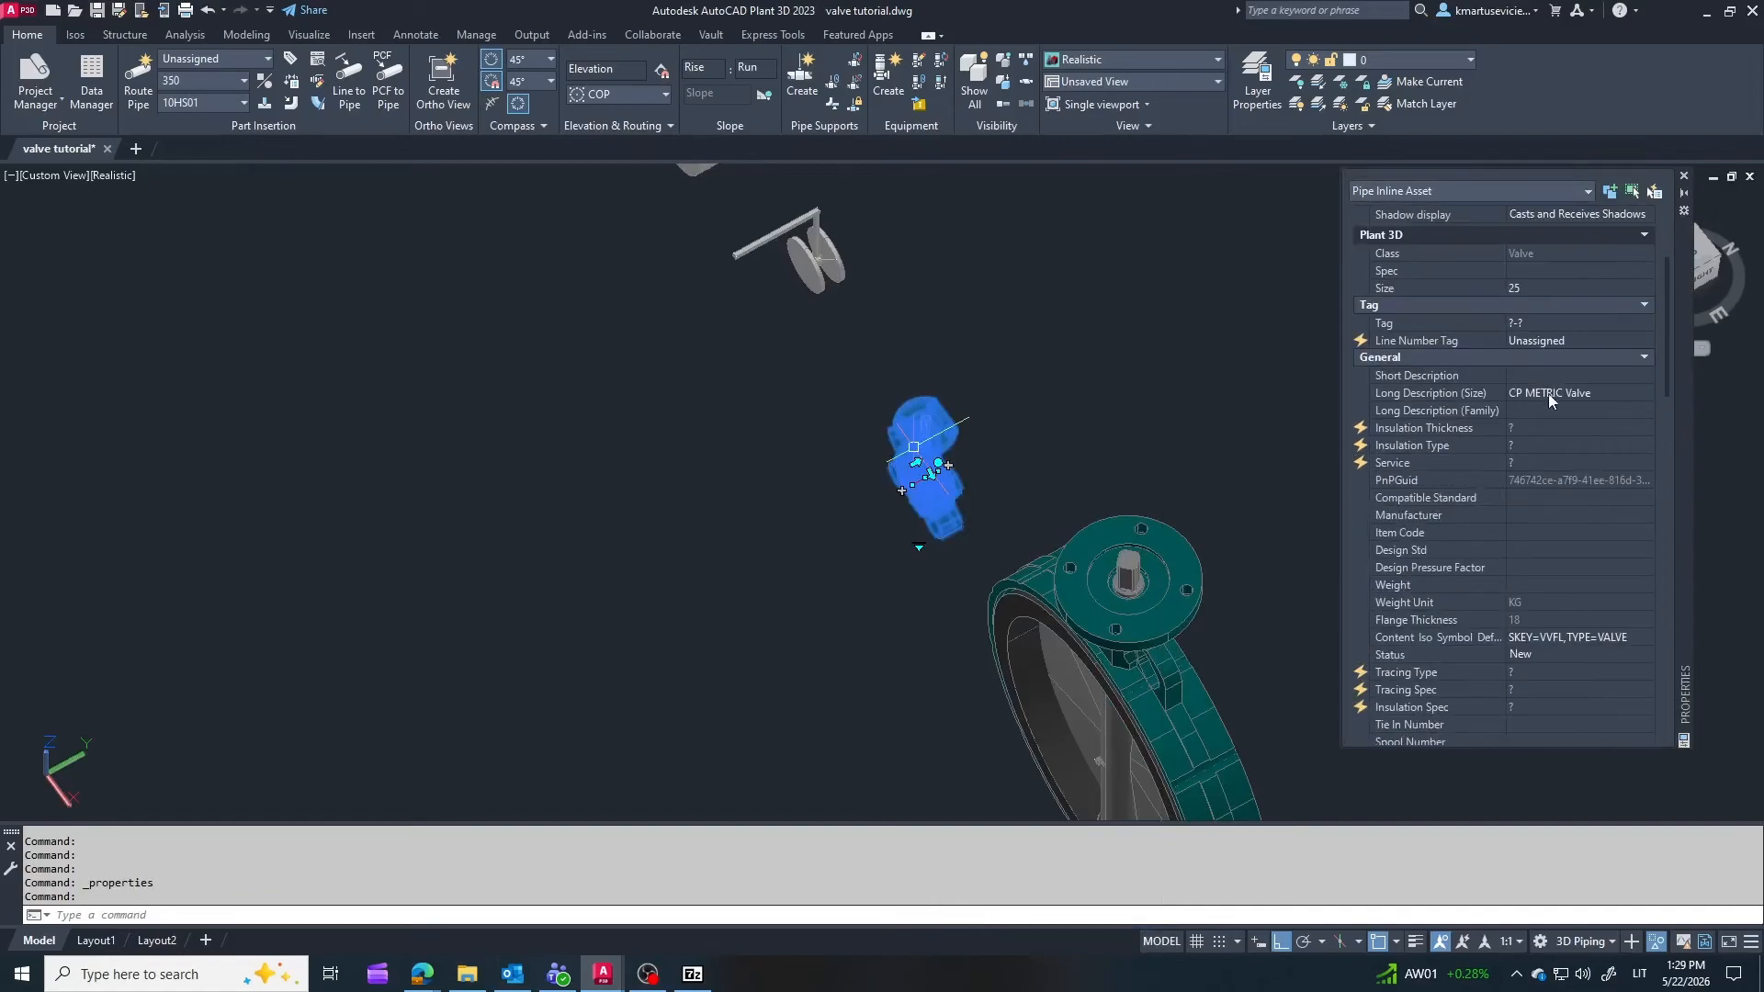
left_click(1544, 411)
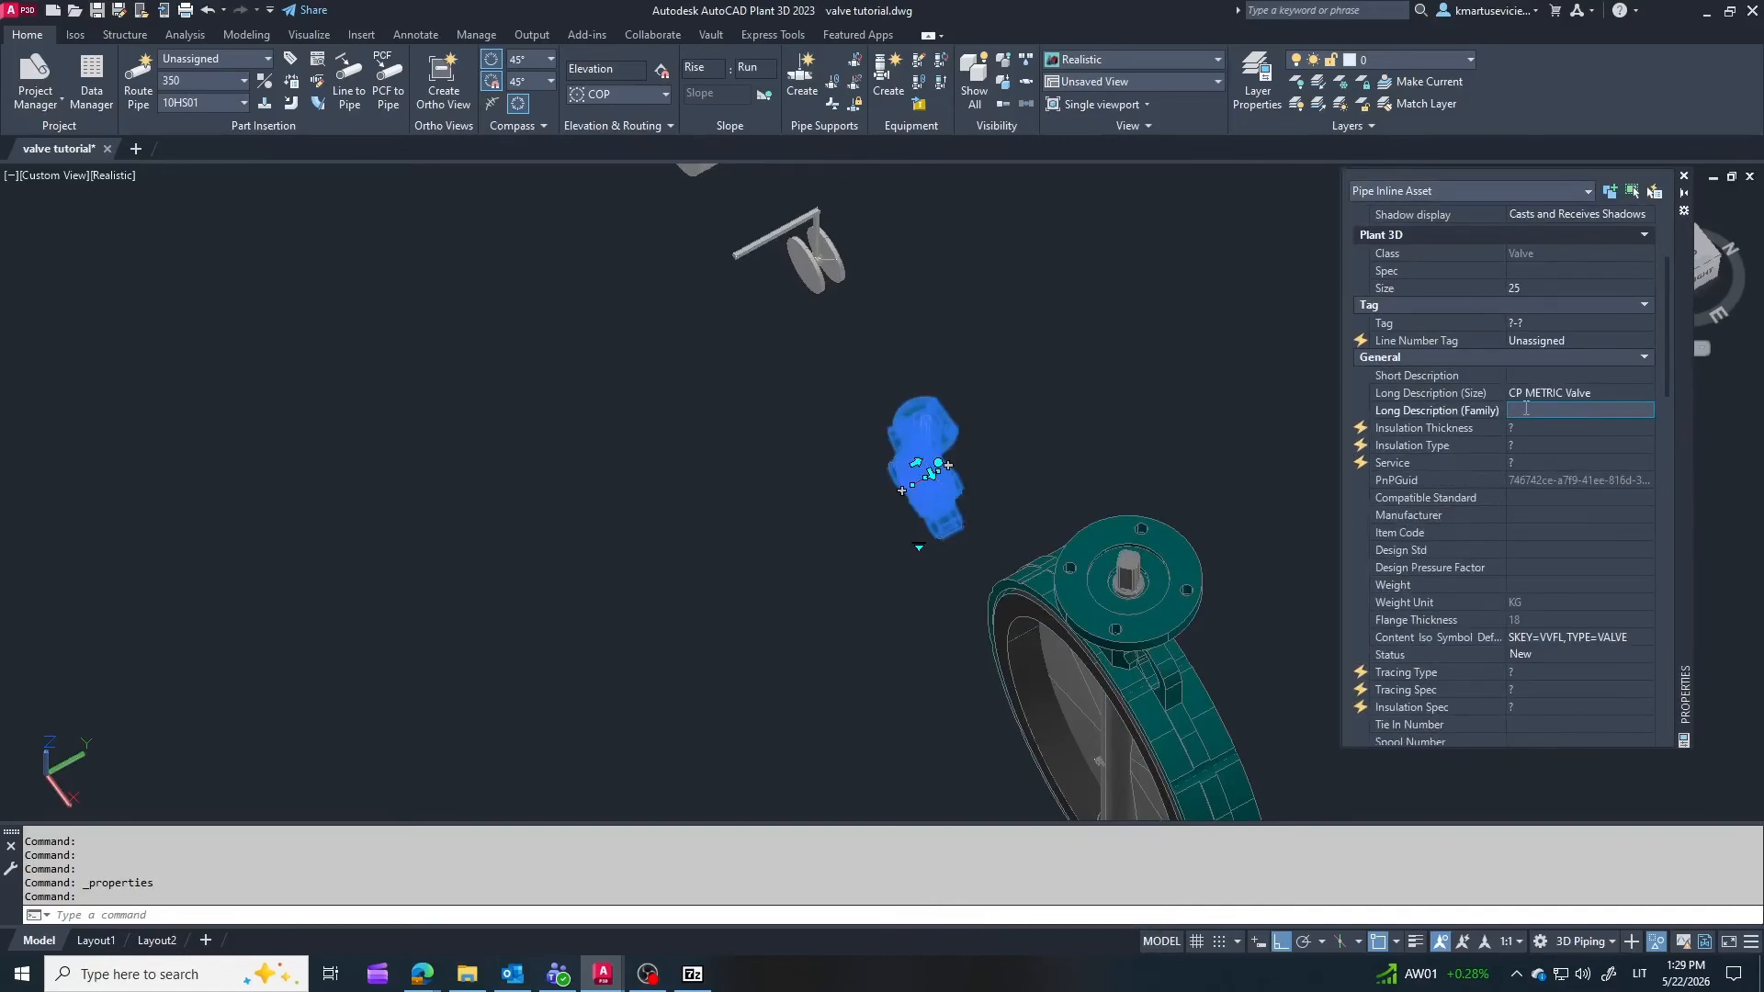
type("Butterfly")
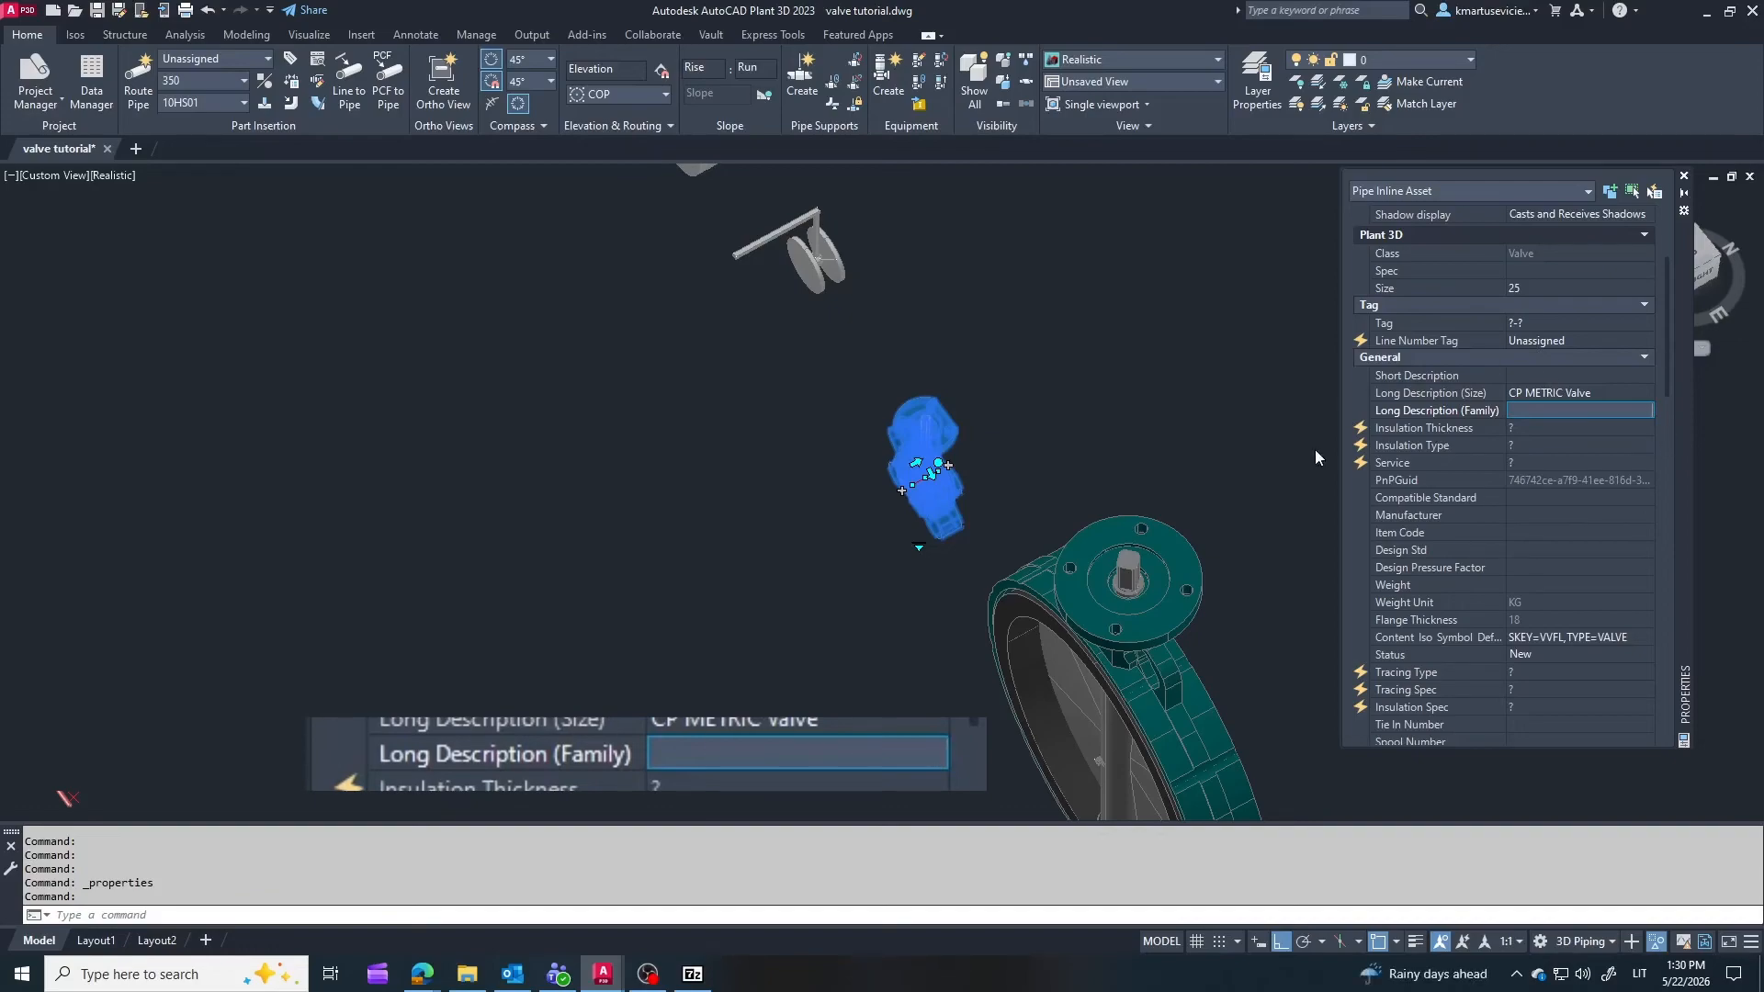
left_click_drag(1342, 448, 1139, 445)
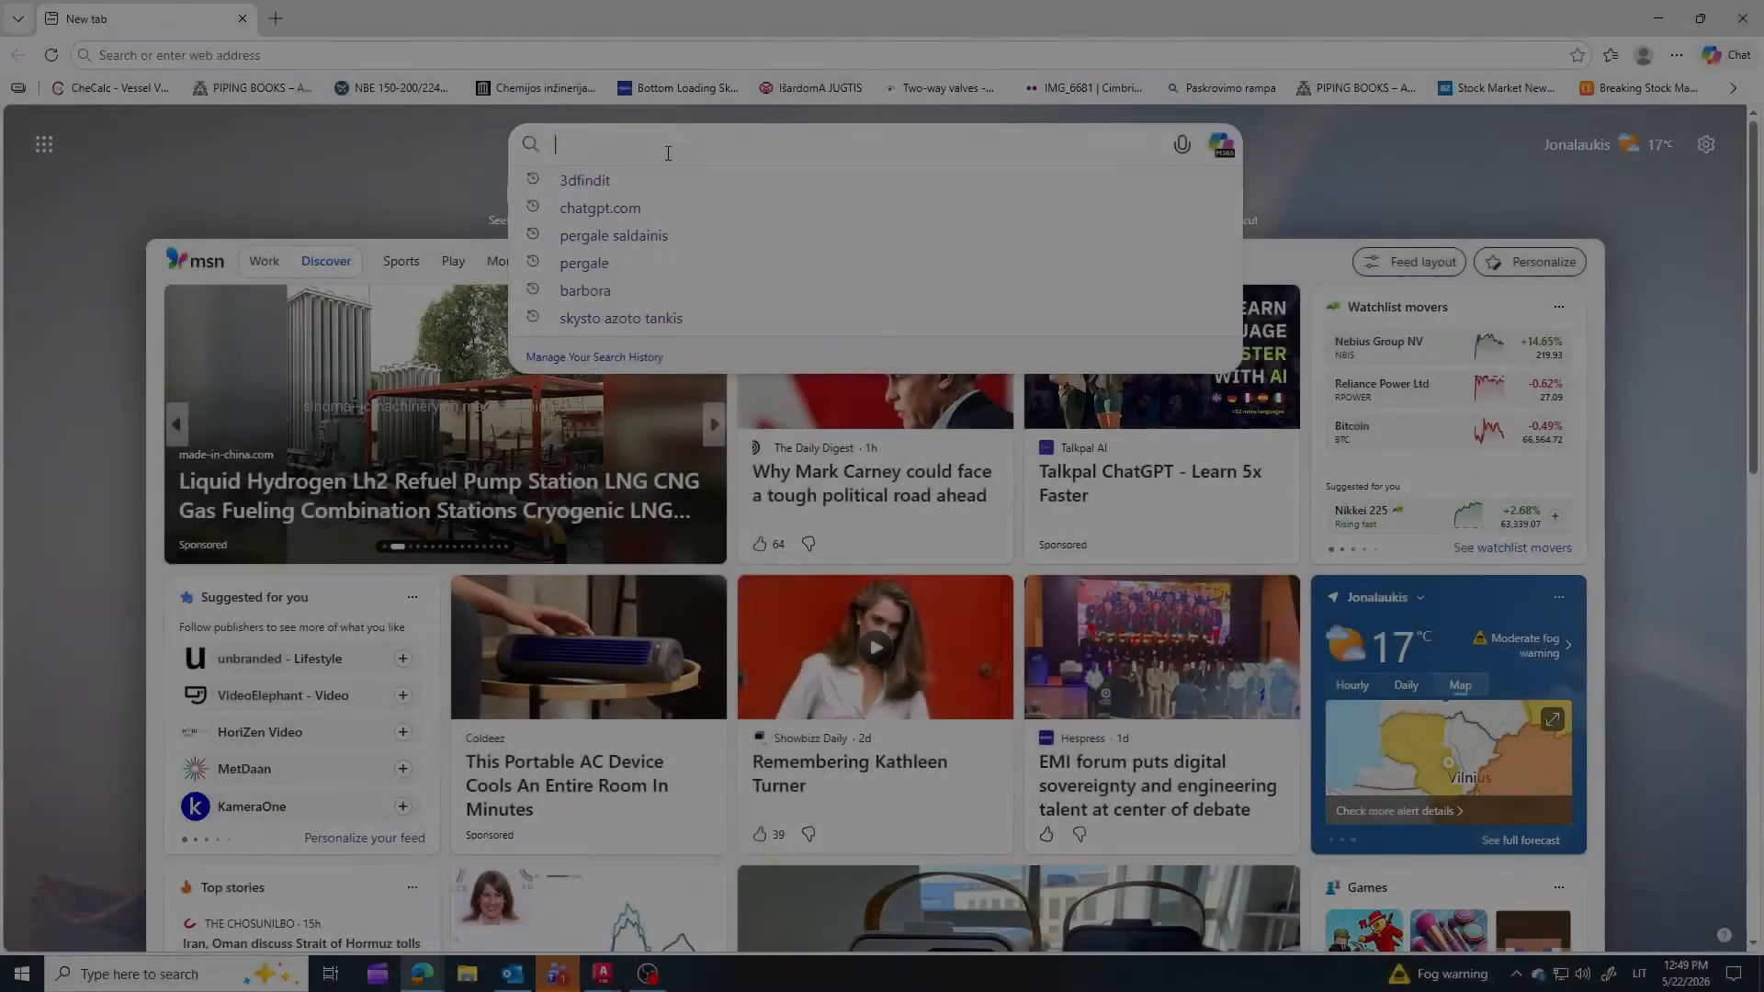
Switch to the web browser, open 3dfindit.com and search it for "butterfly valve"
left_click(585, 180)
left_click(368, 346)
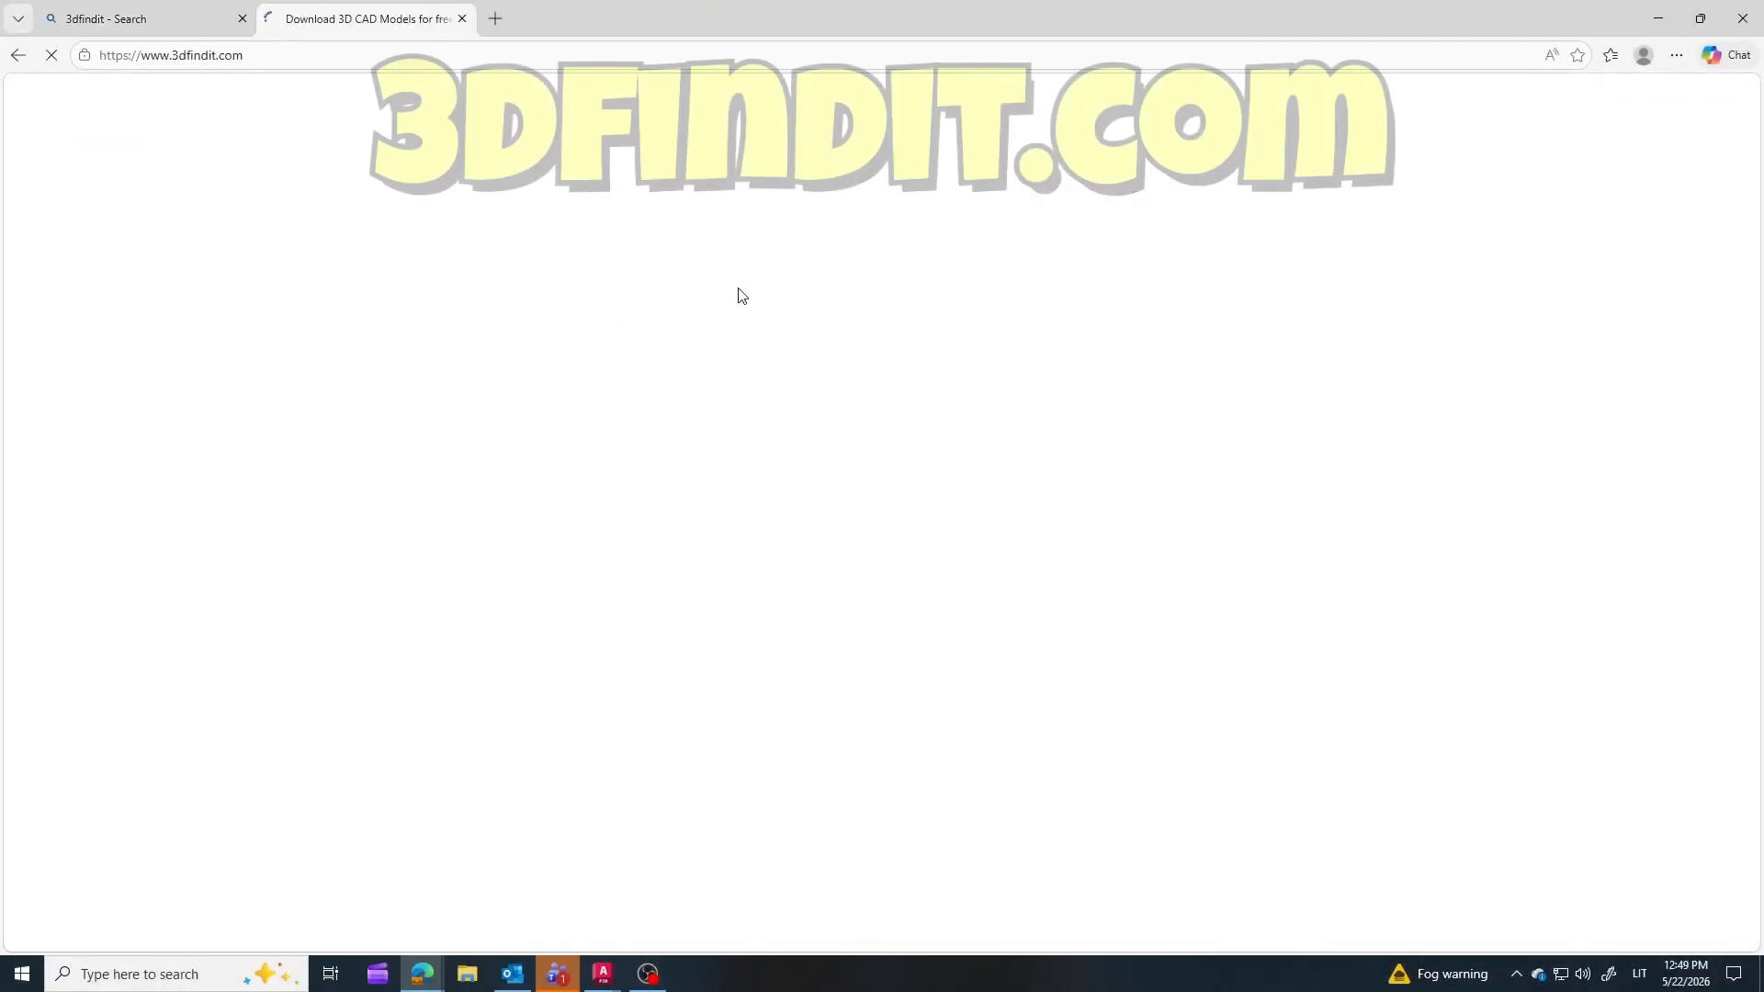
left_click(759, 599)
type("butterfl")
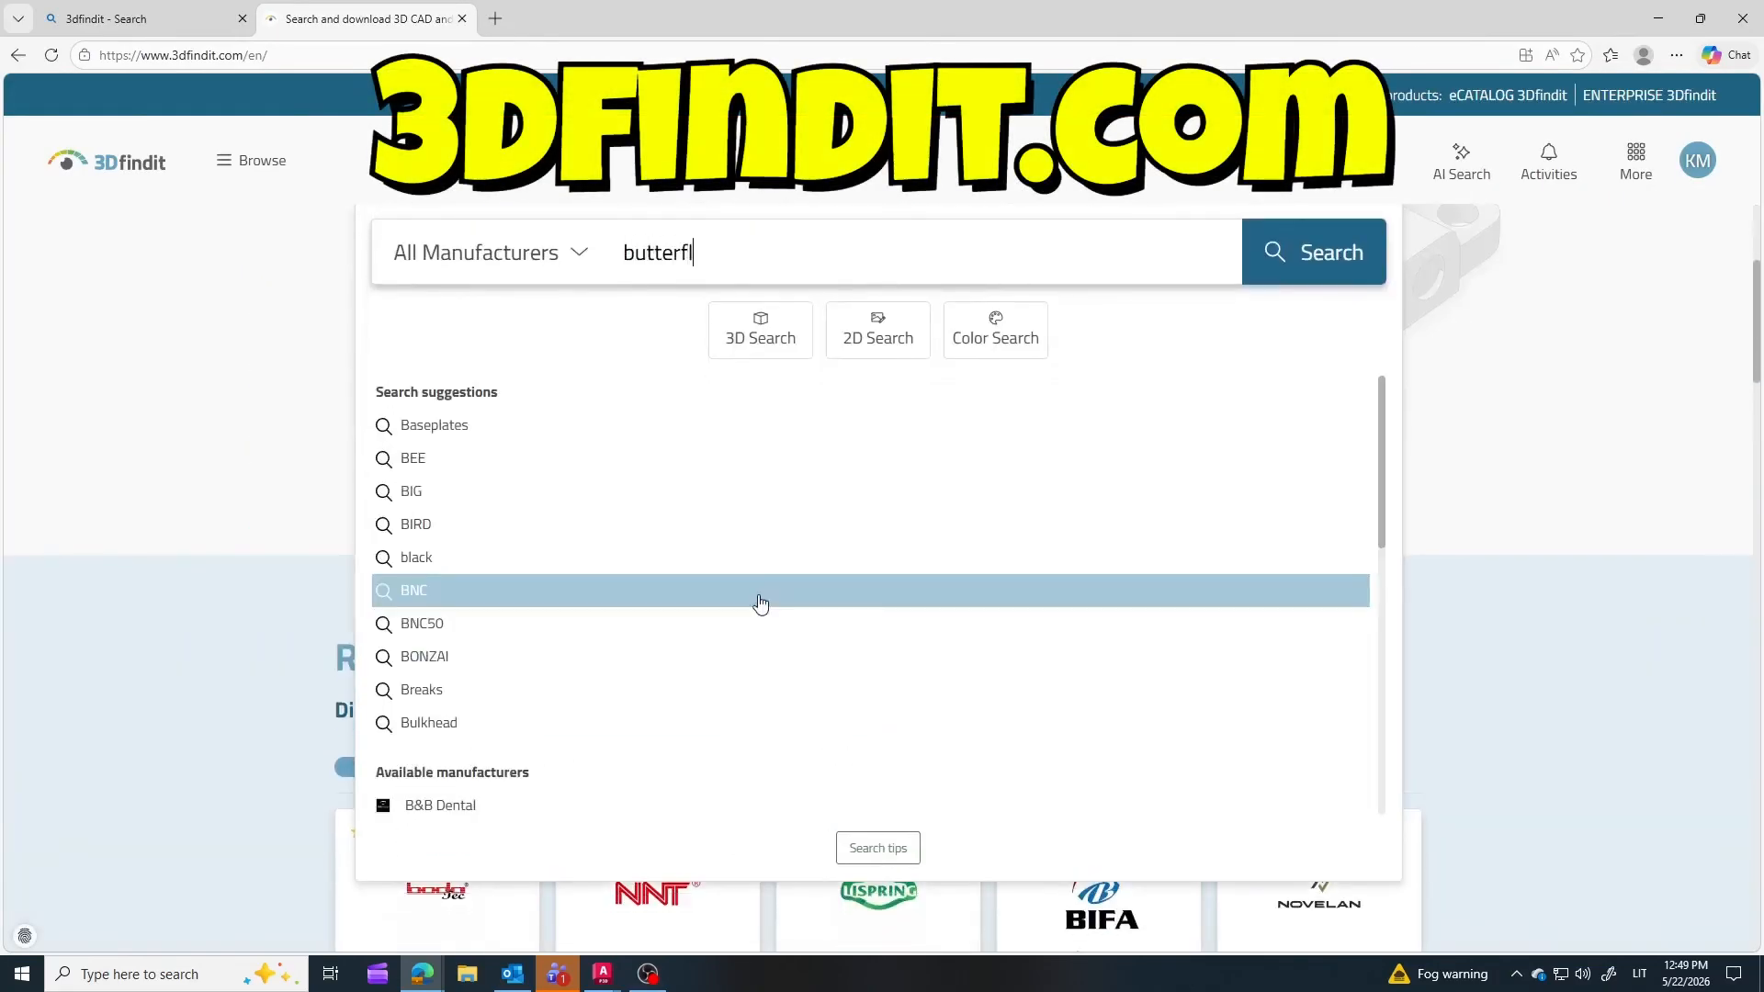
type("y valve")
key("Return")
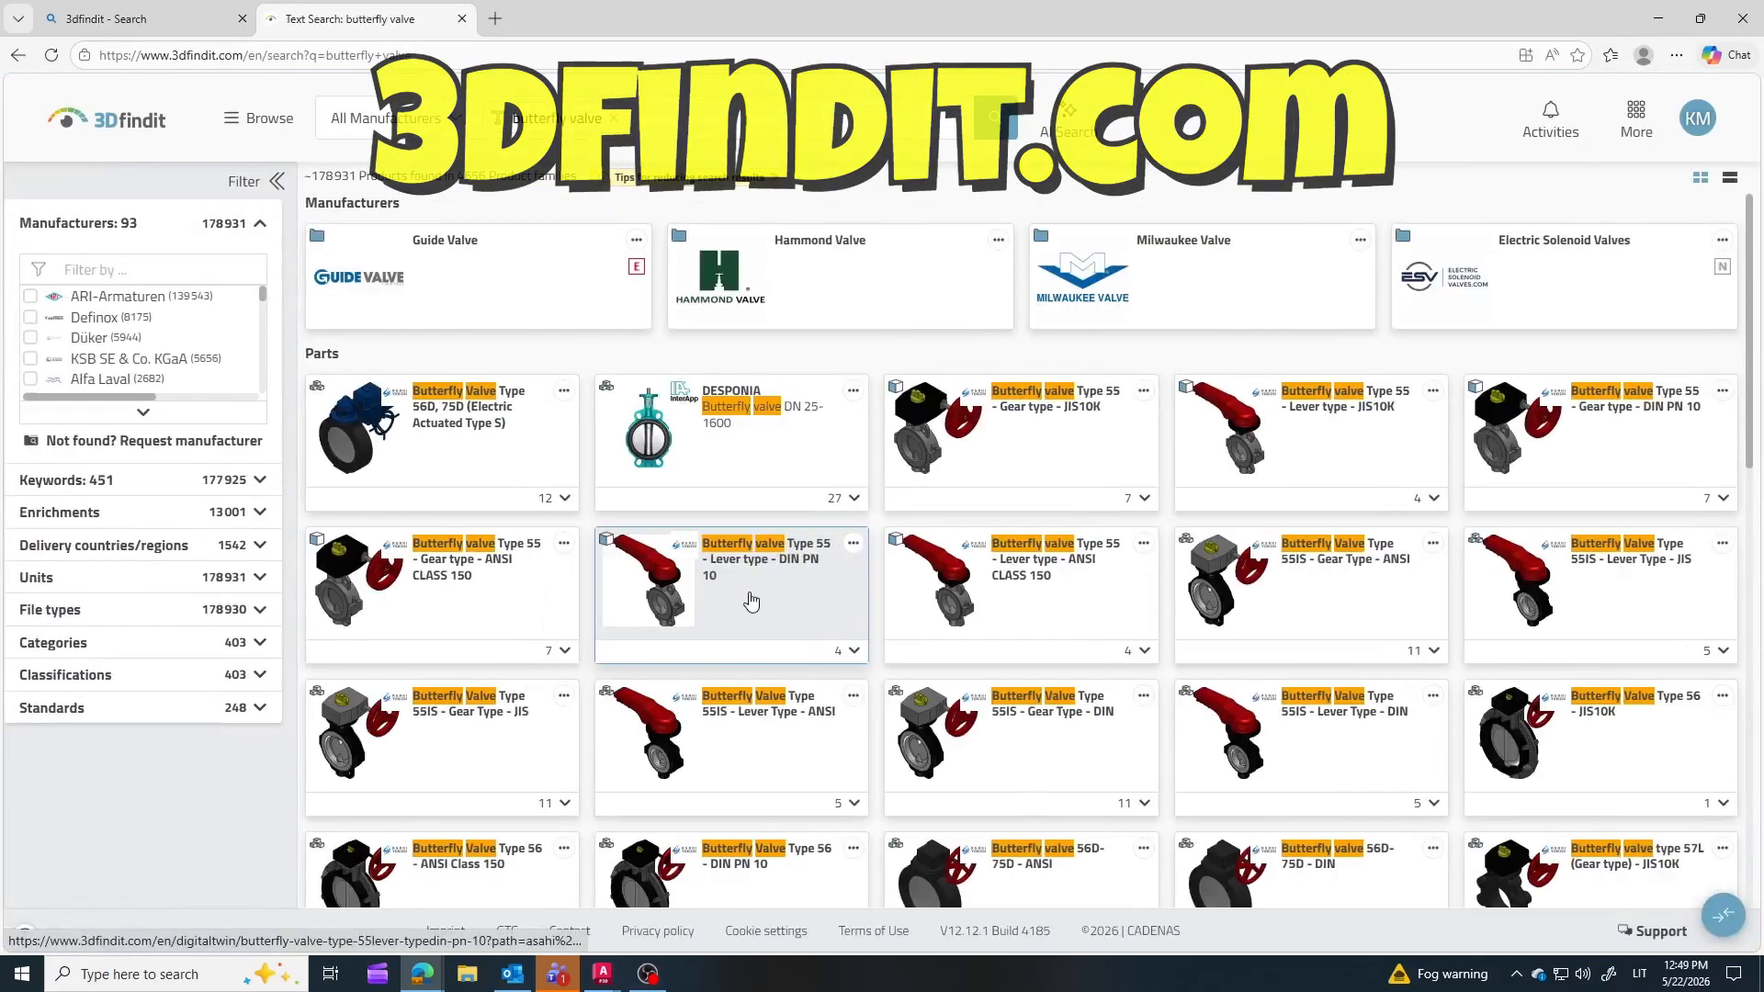
Open the DESPONIA butterfly valve DN 25-1600, generate CAD models including the DN 25 variant, and download them
left_click(748, 599)
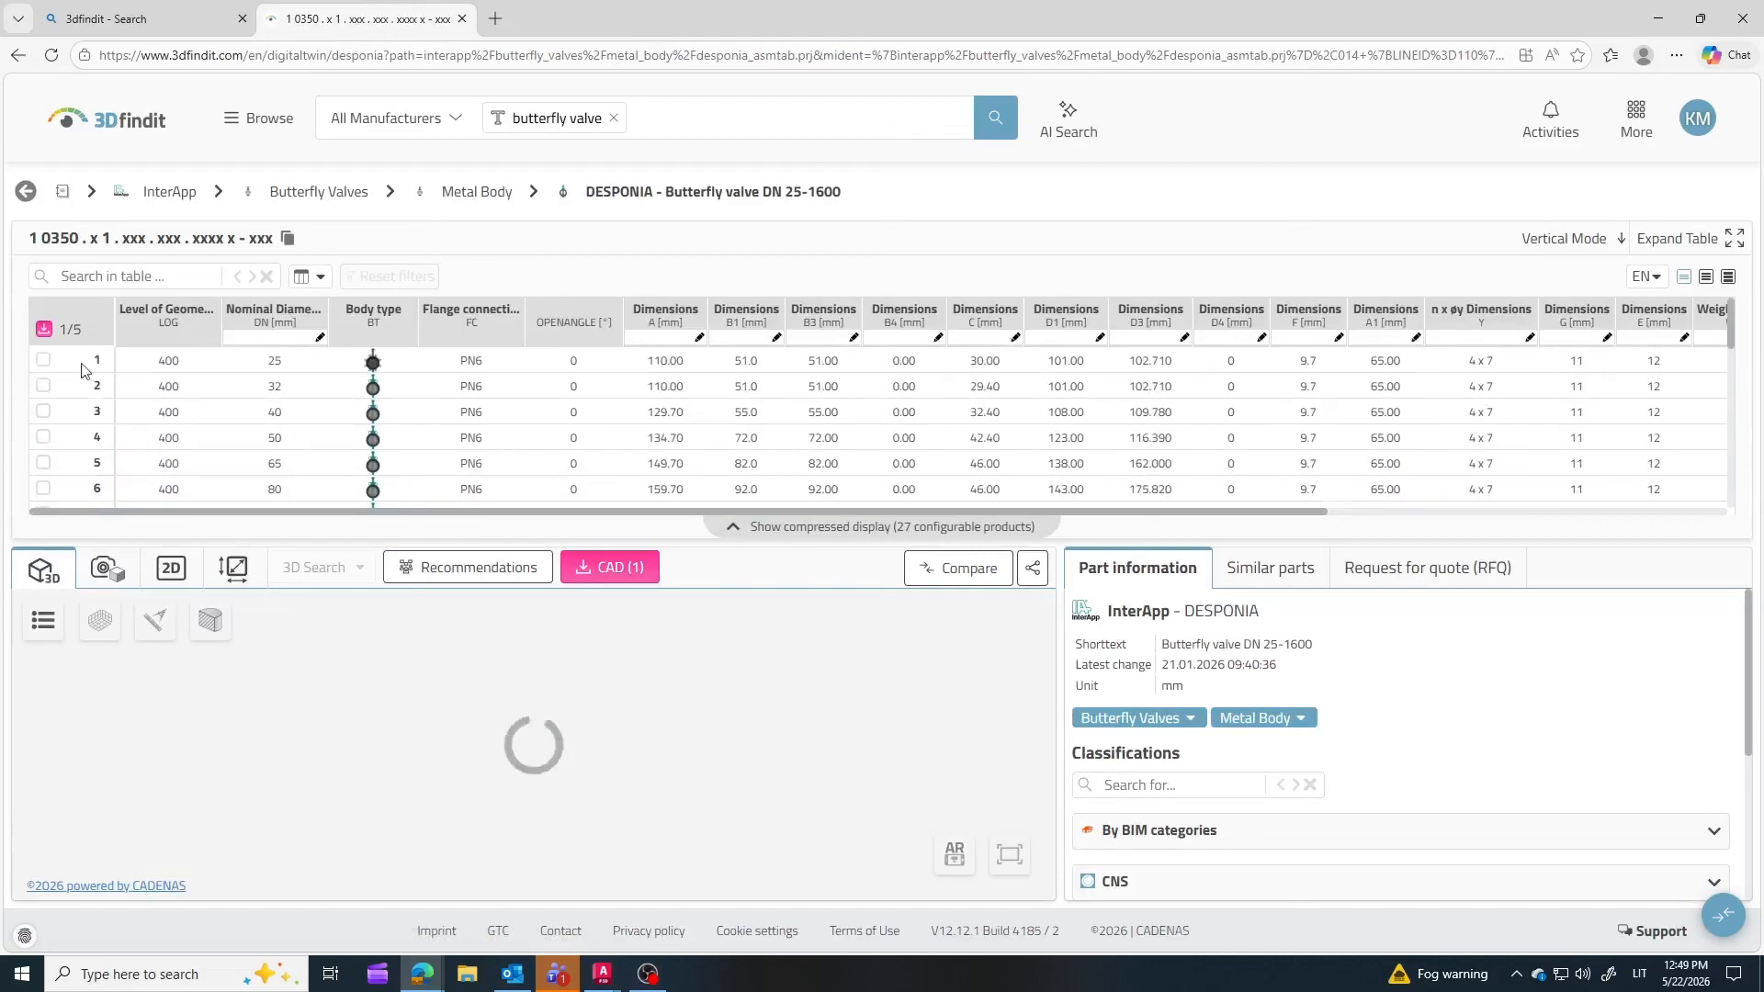
left_click(609, 567)
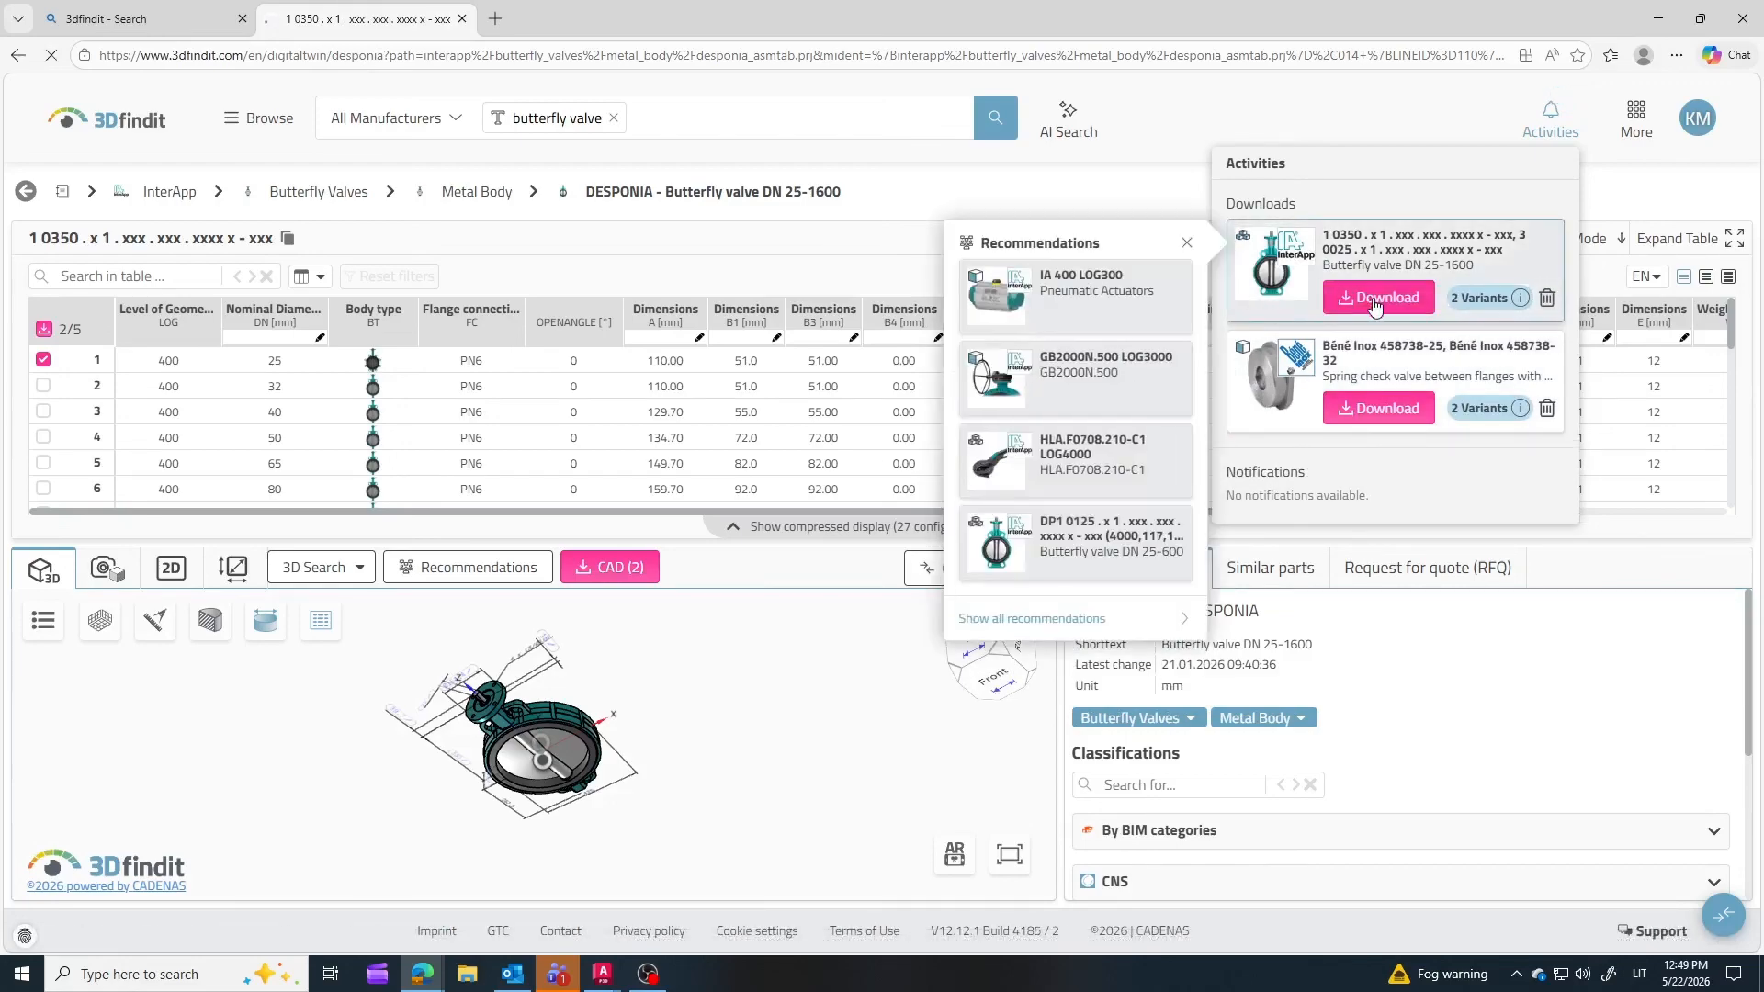
left_click(1376, 300)
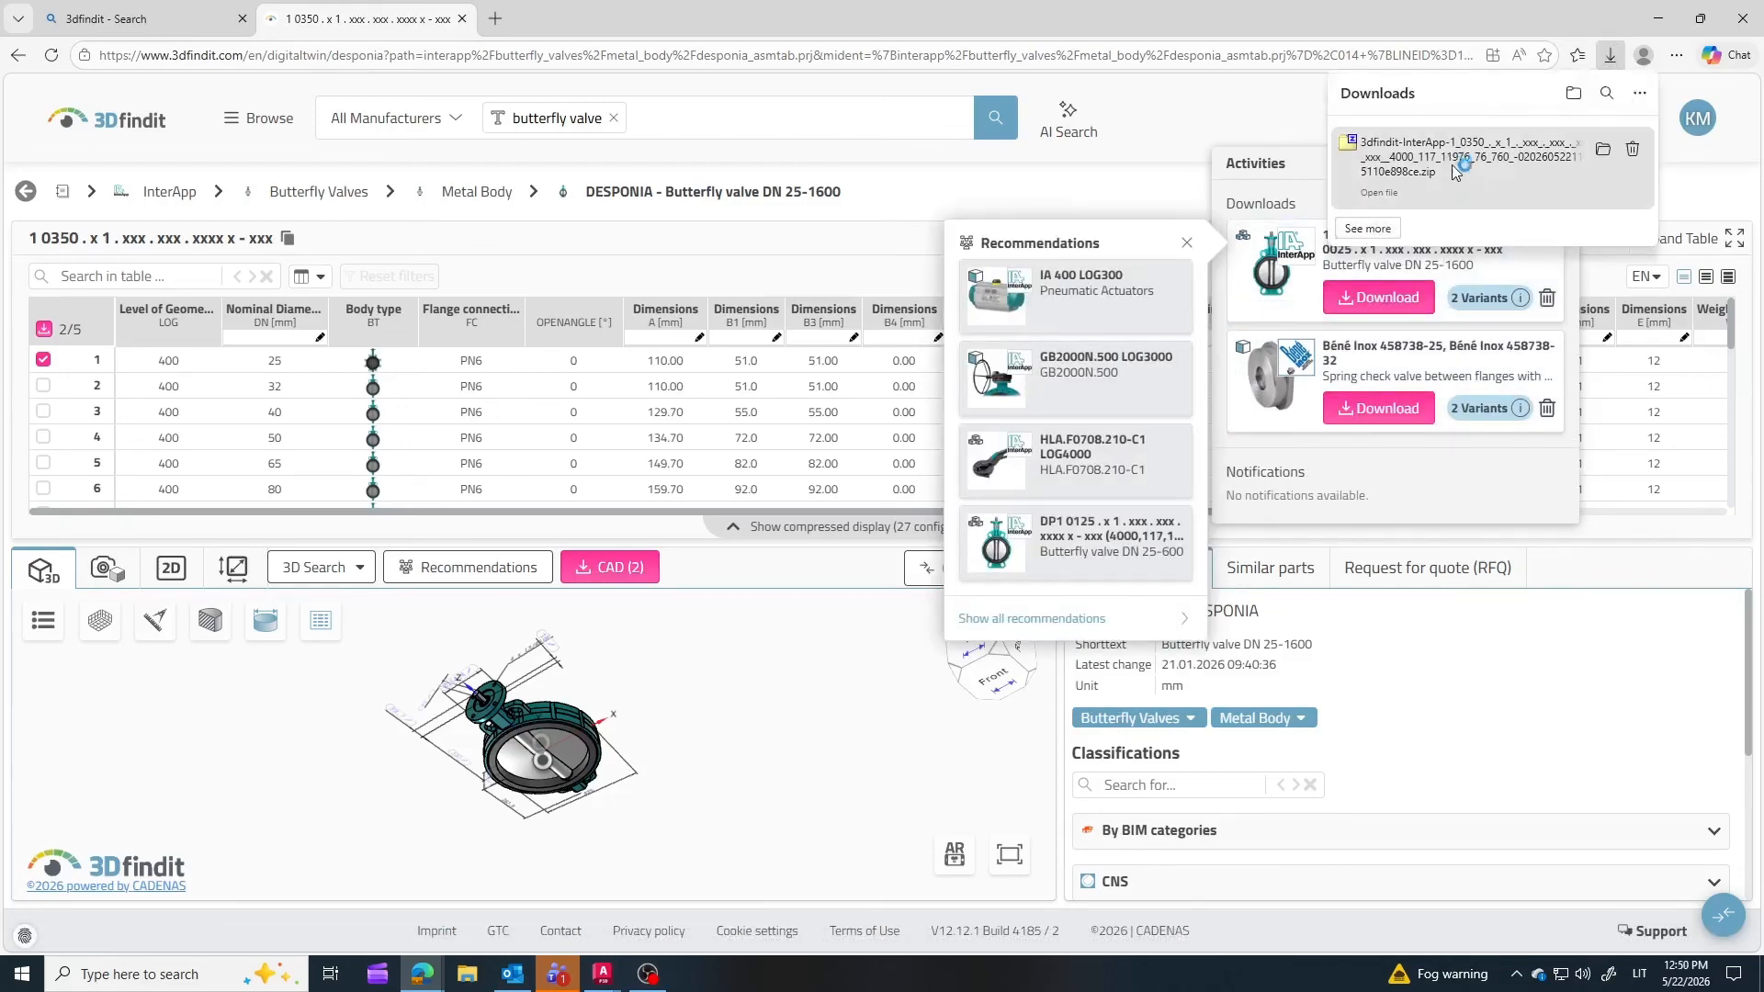